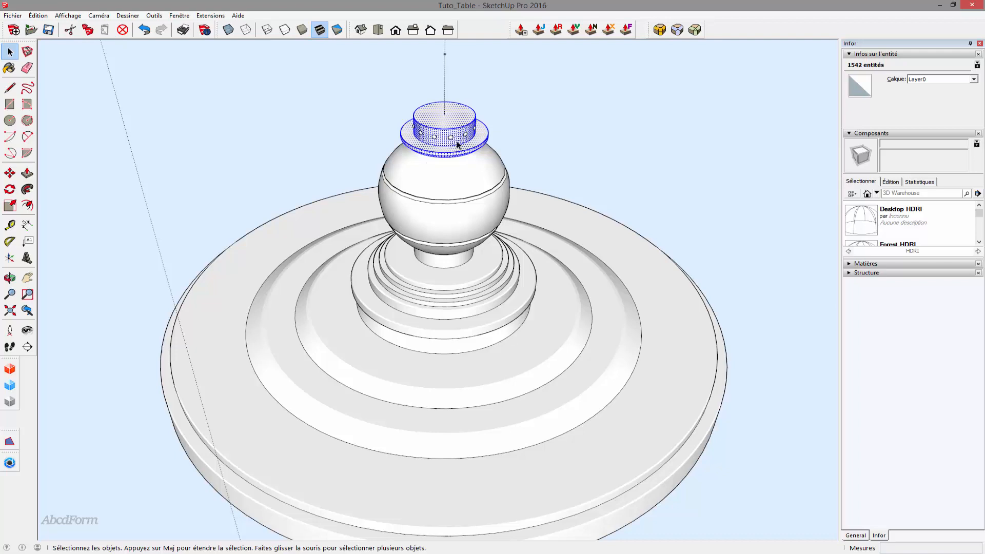
- Expand the model's Structure list and check which dialogs the General tray set includes
{"action": "left_click", "coordinate": [871, 274]}
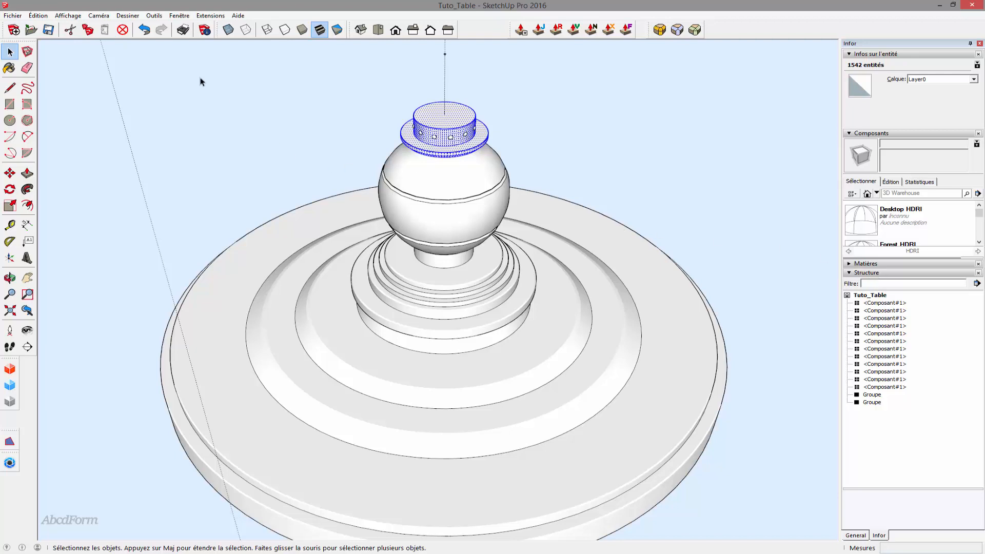
{"action": "left_click", "coordinate": [184, 17]}
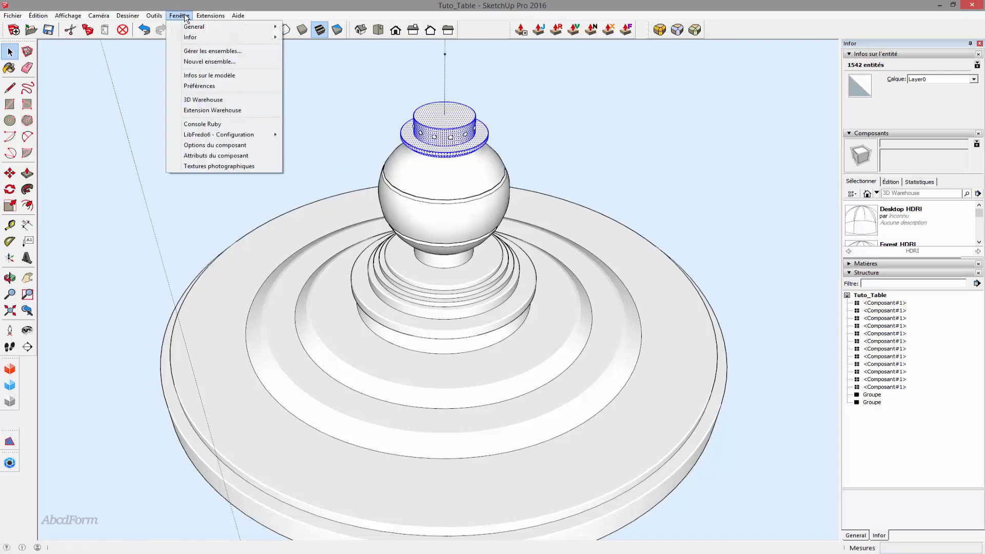
{"action": "left_click", "coordinate": [200, 51]}
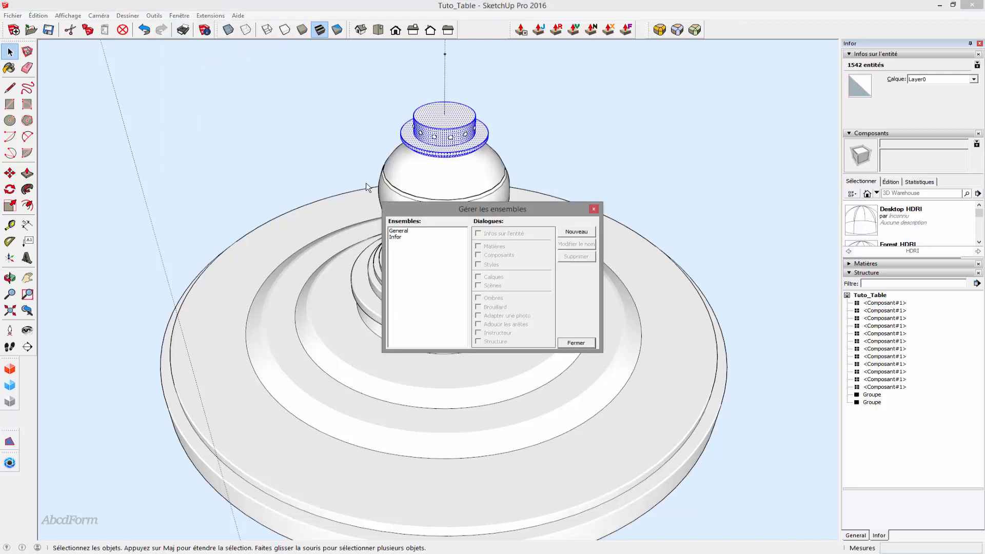
{"action": "left_click", "coordinate": [404, 231]}
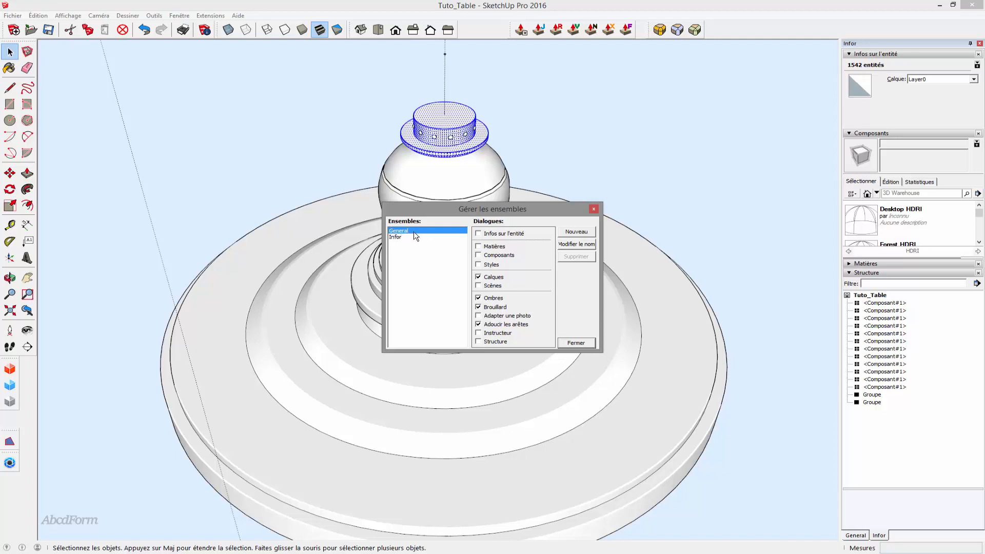
{"action": "left_click", "coordinate": [576, 343]}
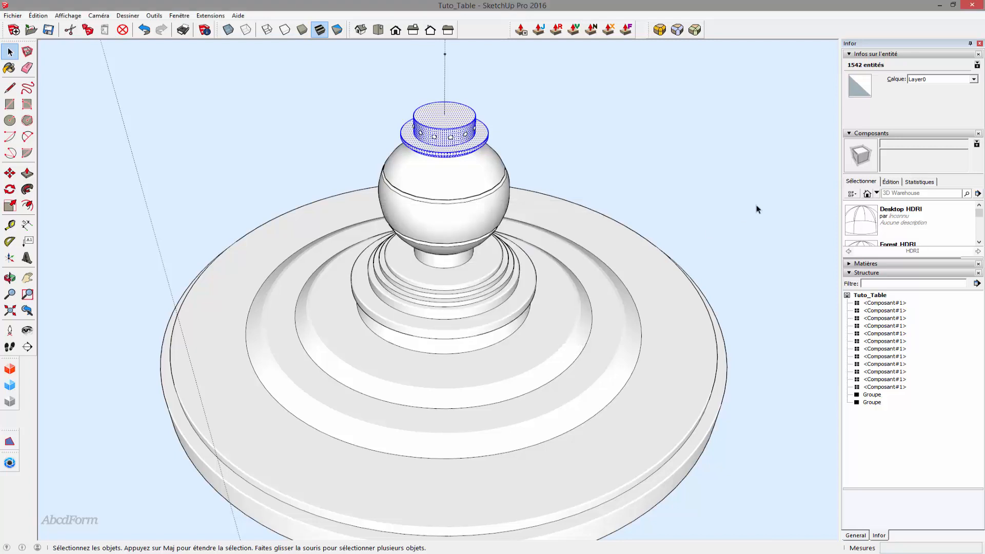
- Examine individual Composant#1 entries from the structure list to locate them around the upper collar
{"action": "left_click", "coordinate": [883, 304]}
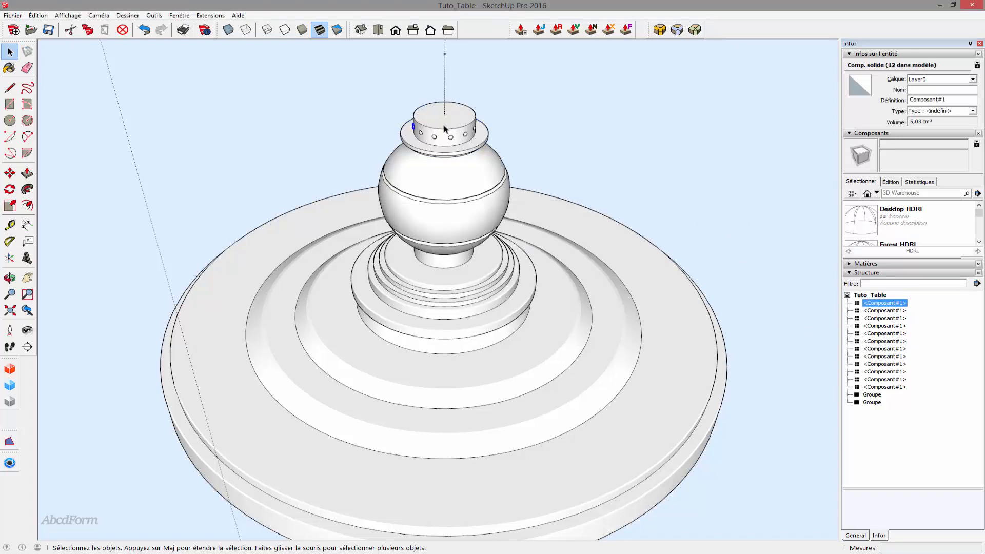
{"action": "left_click_drag", "start_coordinate": [266, 184], "coordinate": [297, 183]}
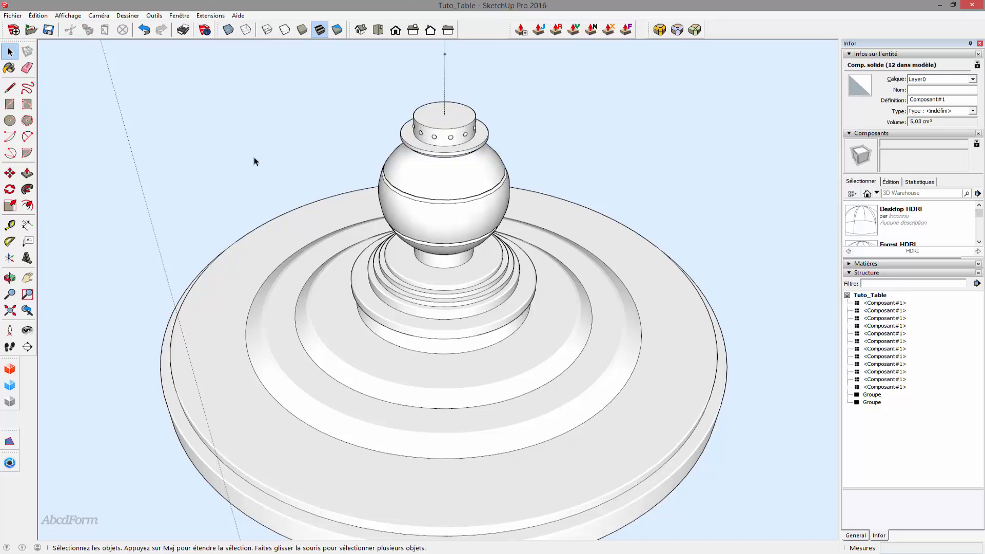
{"action": "middle_click_drag", "start_coordinate": [254, 157], "coordinate": [306, 176]}
{"action": "left_click", "coordinate": [884, 318]}
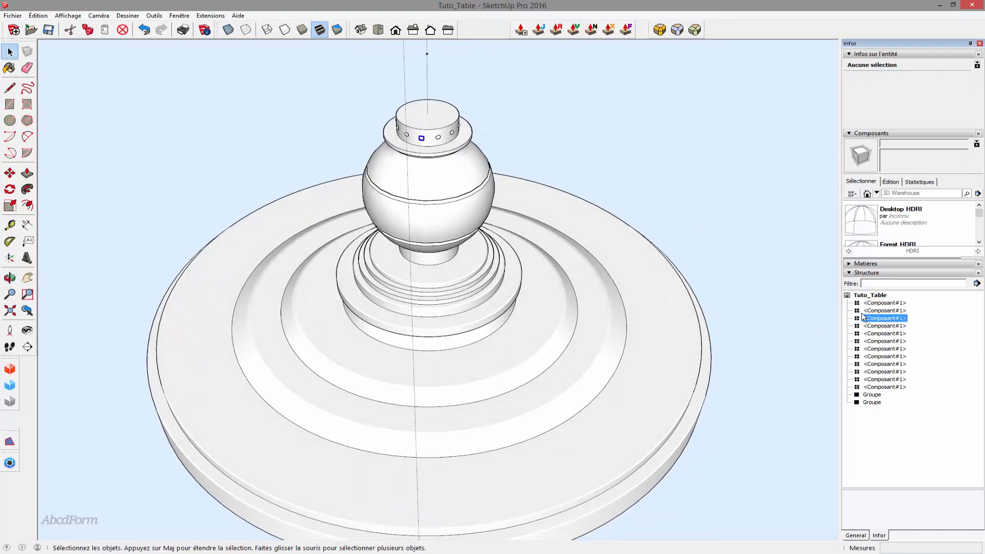
{"action": "middle_click_drag", "start_coordinate": [676, 229], "coordinate": [371, 126]}
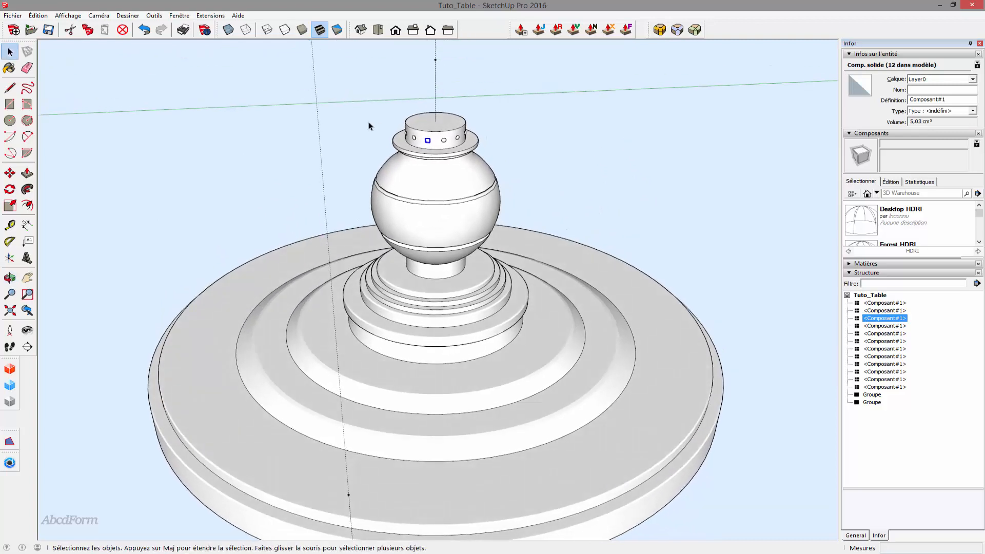
- Group all the Composant#1 instances together with the connected geometry of the upper collar
{"action": "left_click", "coordinate": [885, 303]}
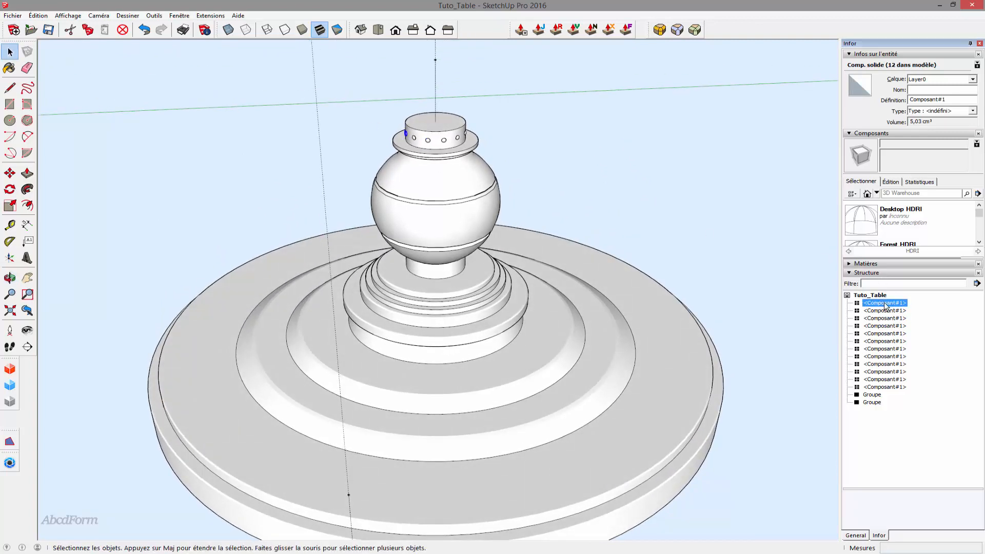
{"action": "left_click", "coordinate": [889, 387], "text": "shift"}
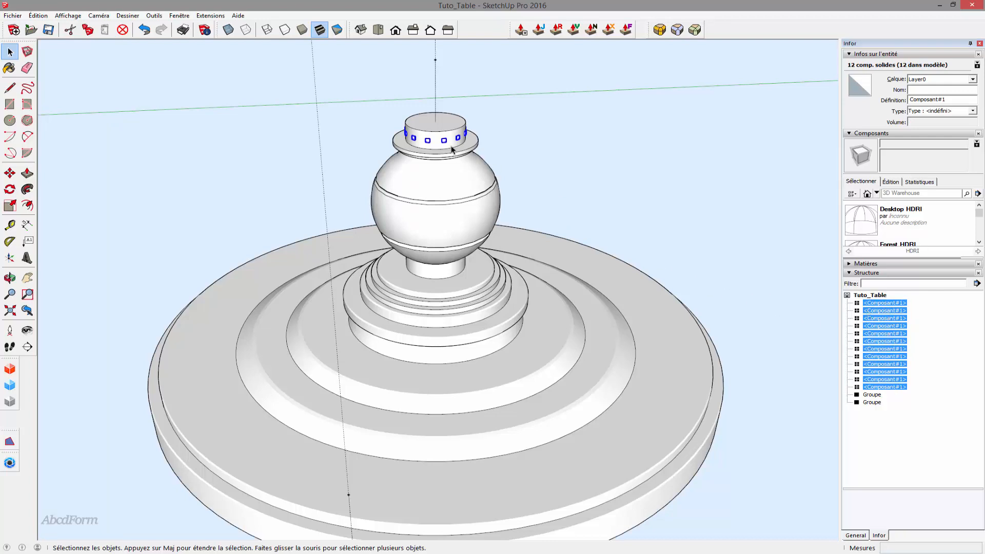
{"action": "triple_click", "coordinate": [439, 140], "text": "ctrl"}
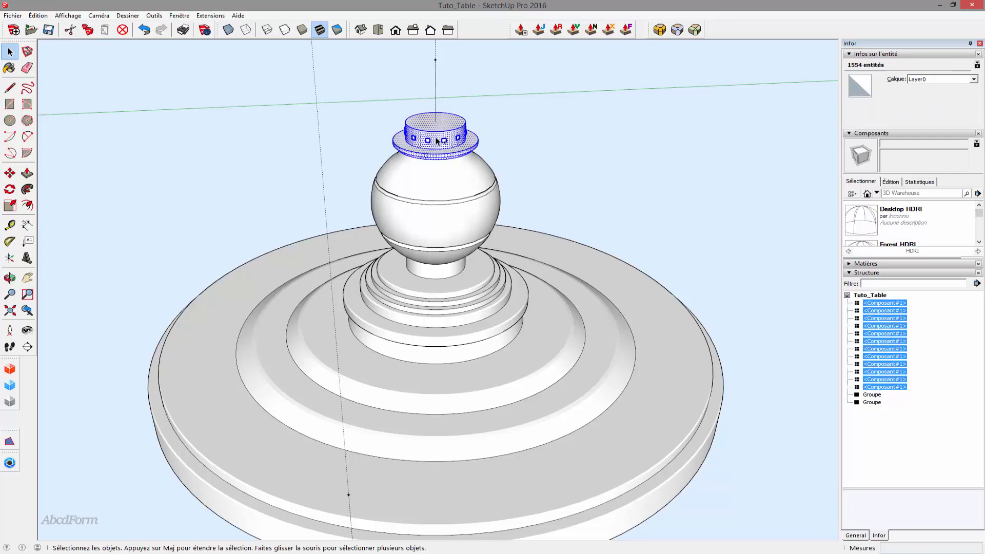
{"action": "right_click", "coordinate": [437, 141]}
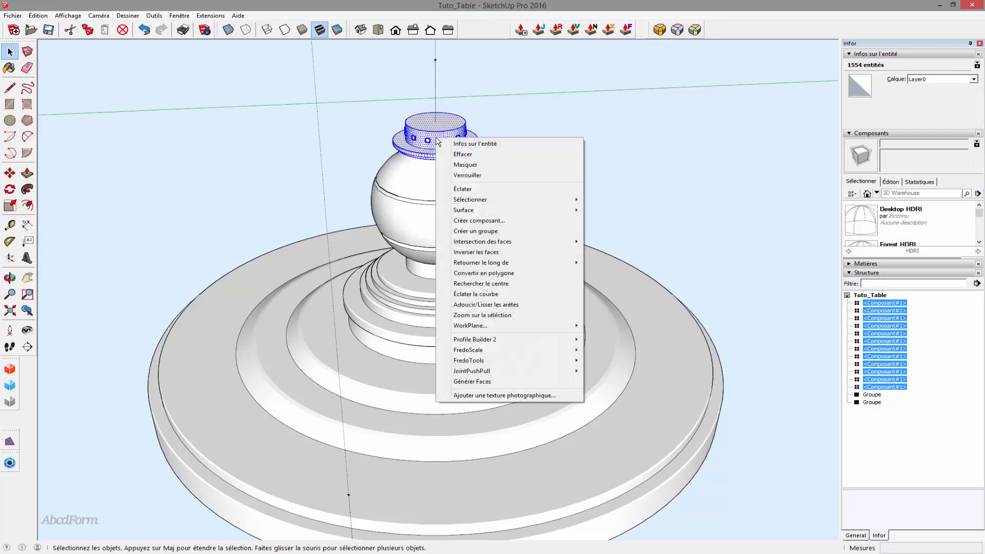
{"action": "left_click", "coordinate": [477, 231]}
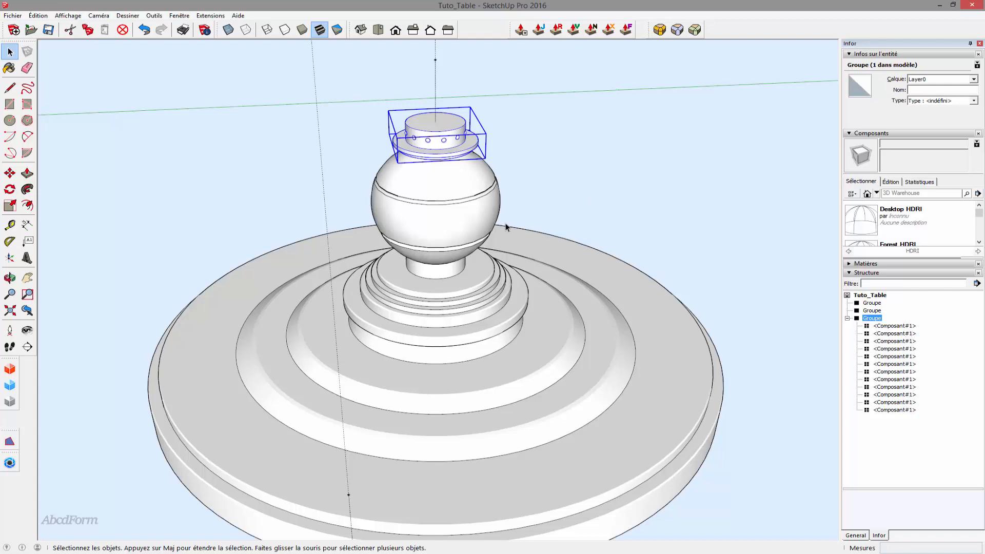
- Copy the top circular face and its outline from inside the collar group, then close the group
{"action": "middle_click_drag", "start_coordinate": [528, 128], "coordinate": [450, 169]}
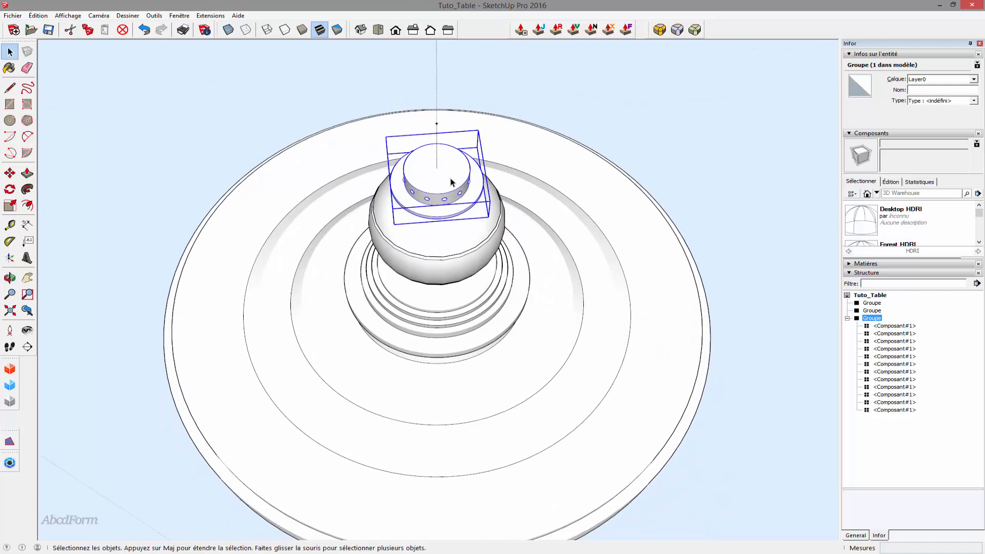
{"action": "double_click", "coordinate": [449, 180]}
{"action": "left_click", "coordinate": [448, 178]}
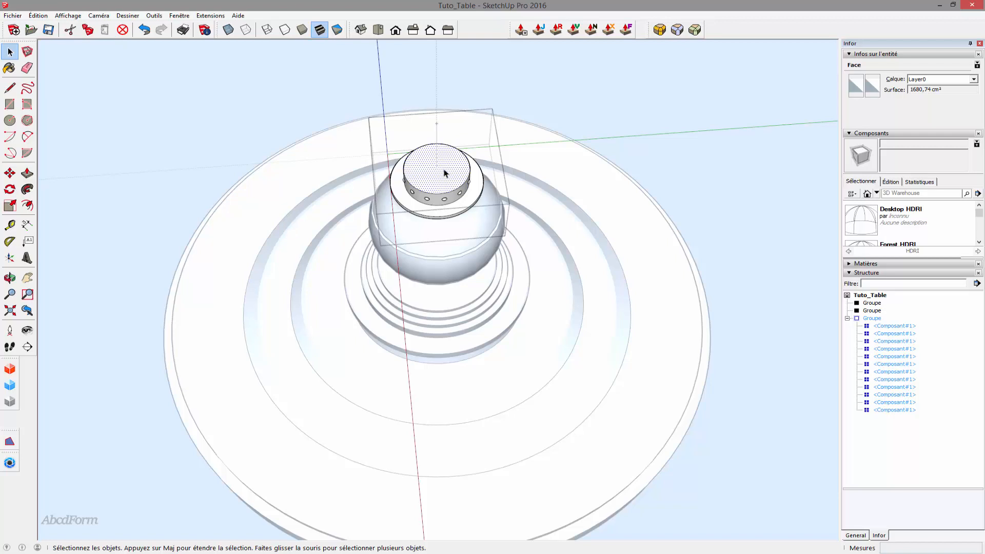
{"action": "key", "text": "ctrl+c"}
{"action": "left_click", "coordinate": [651, 130]}
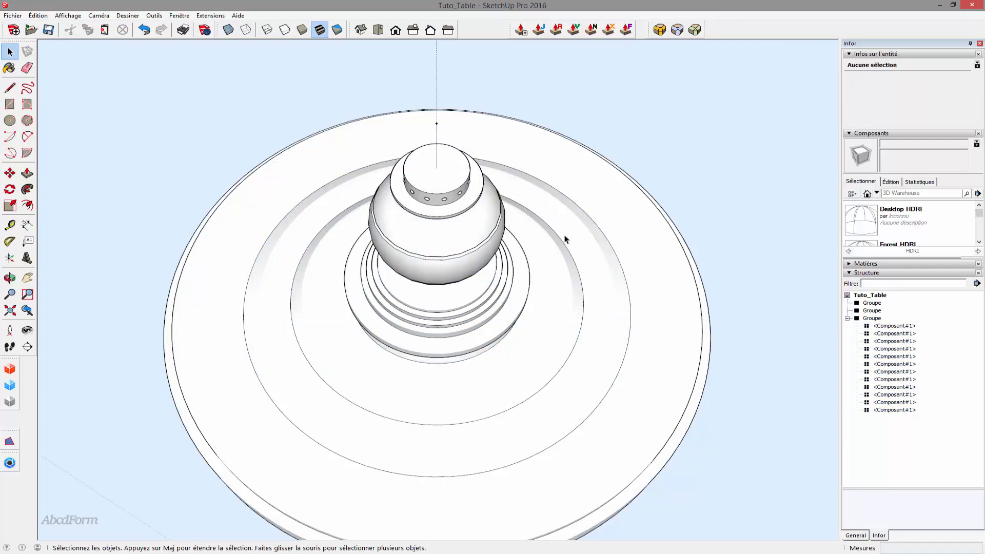
{"action": "left_click", "coordinate": [38, 16]}
{"action": "left_click", "coordinate": [63, 82]}
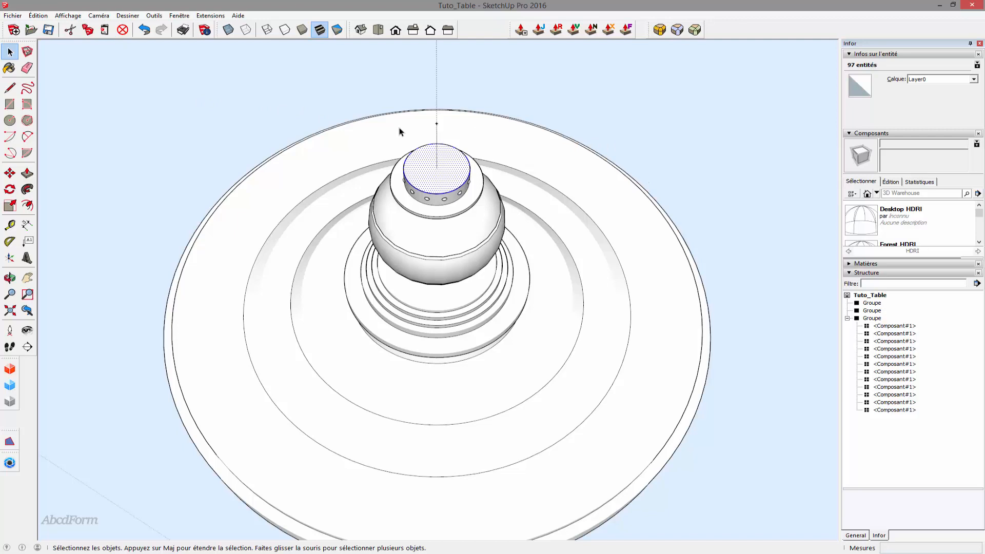
{"action": "key", "text": "ctrl+z"}
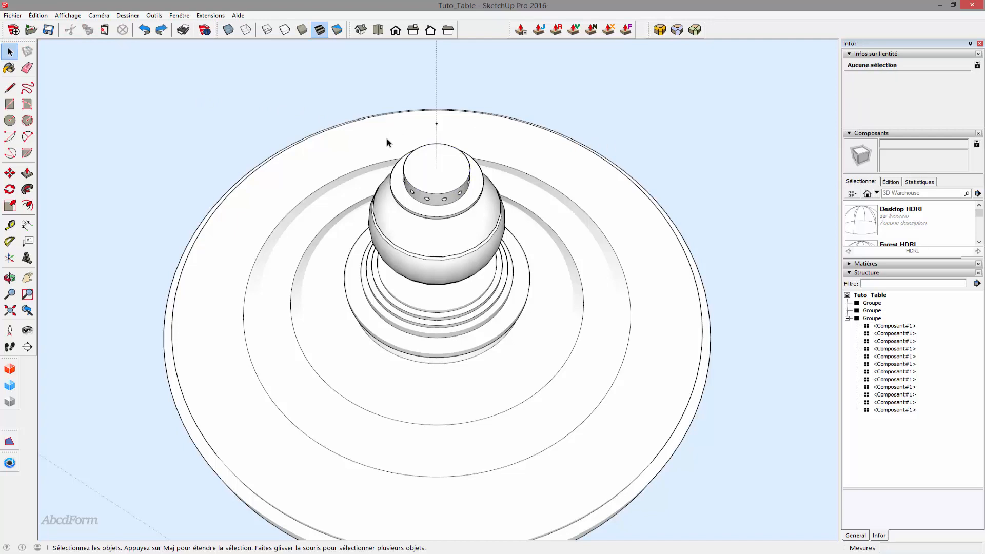
{"action": "key", "text": "ctrl+v"}
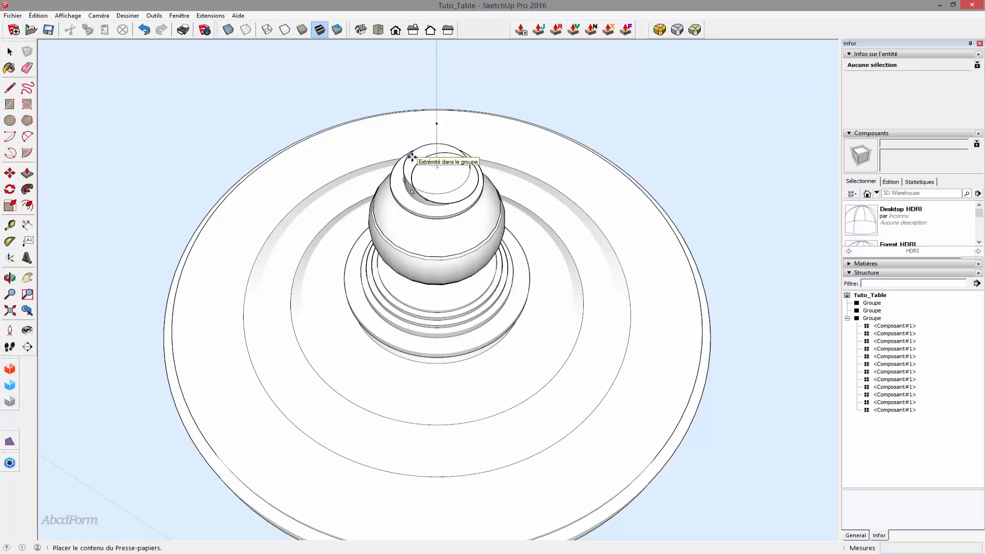
{"action": "key", "text": "Escape"}
- Paste the copied disc in place outside the group and move it about 255 cm along the green axis, clear of the base
{"action": "left_click", "coordinate": [38, 16]}
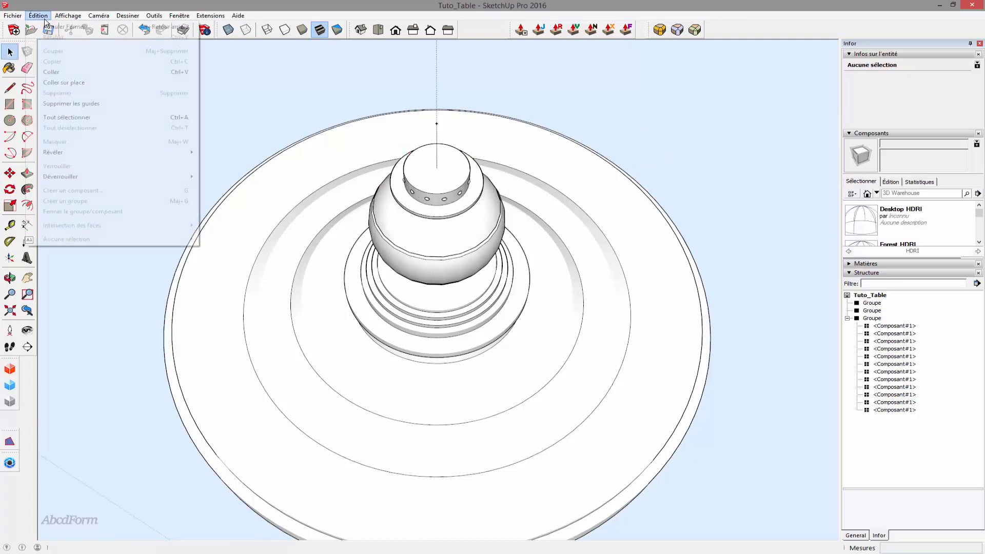
{"action": "left_click", "coordinate": [67, 84]}
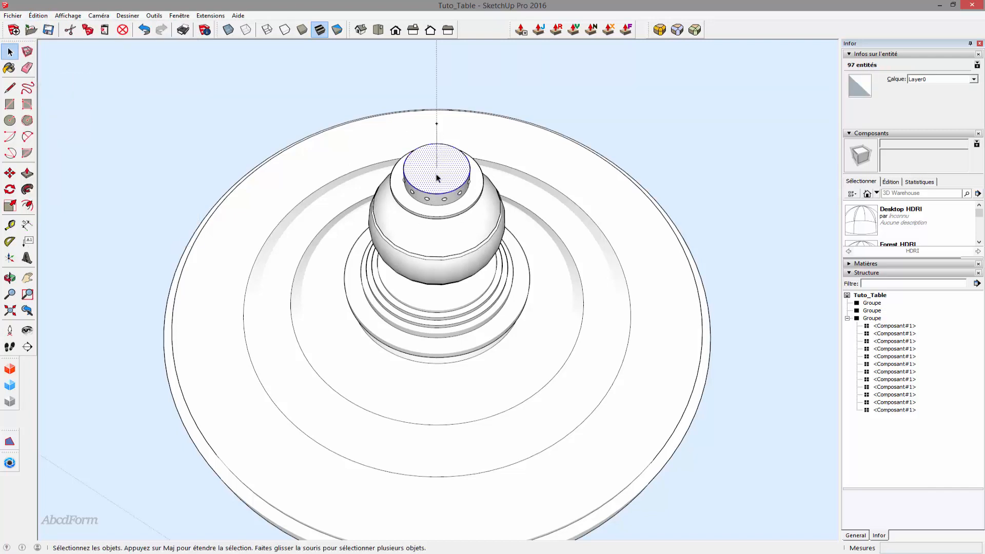
{"action": "key", "text": "m"}
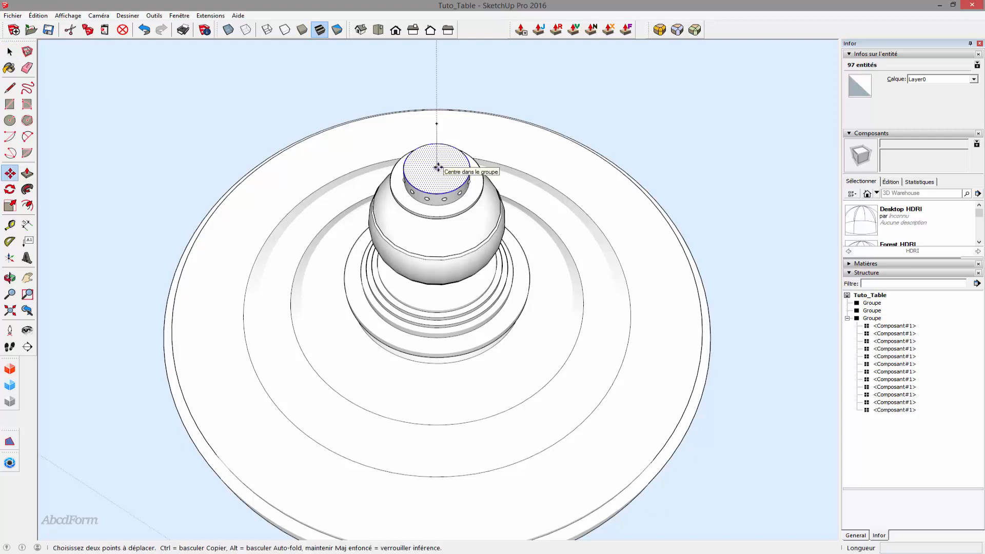
{"action": "left_click", "coordinate": [438, 167]}
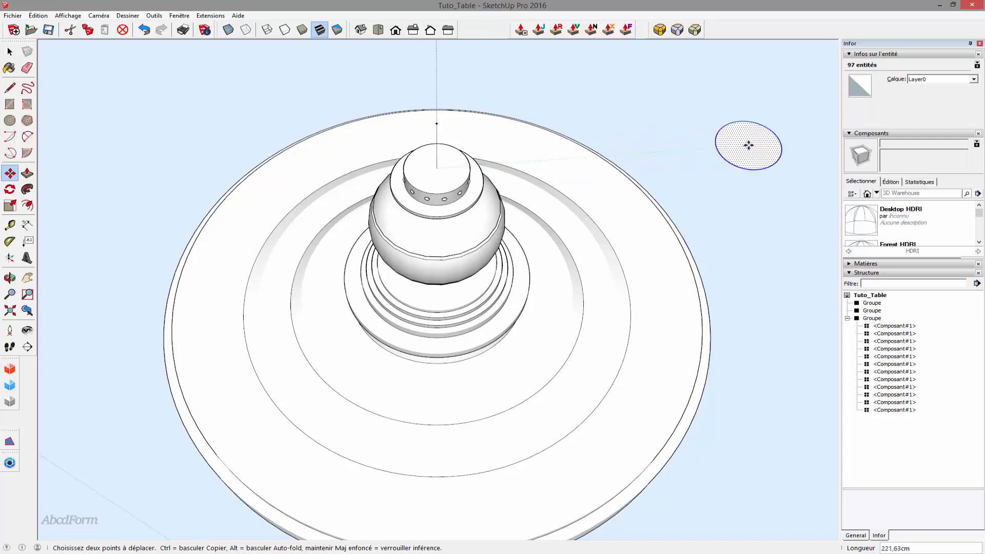
{"action": "left_click", "coordinate": [795, 142]}
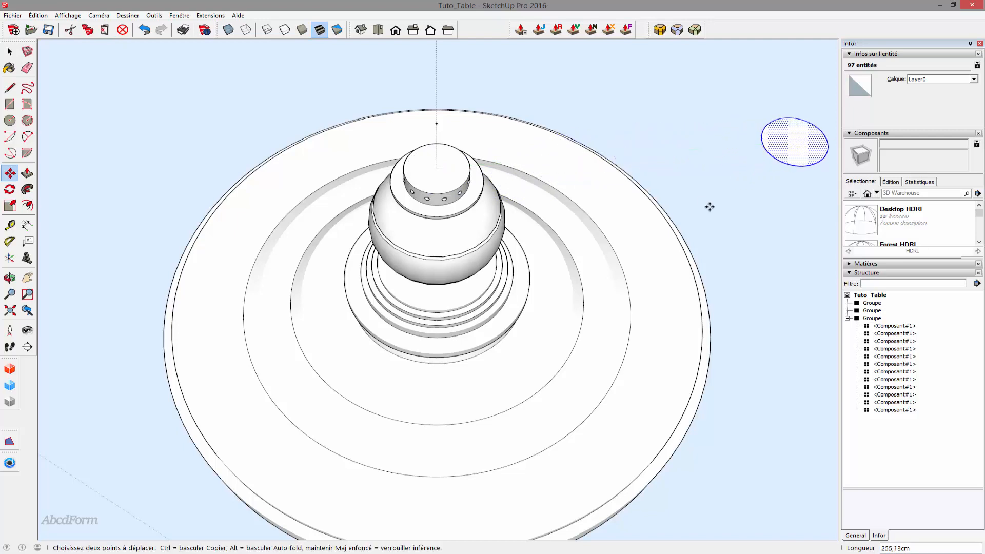
- Draw a vertical circle perpendicular to the green axis, centred on the moved disc, with a radius of about 91 cm
{"action": "mouse_move", "coordinate": [710, 206]}
{"action": "middle_mouse_down"}
{"action": "mouse_move", "coordinate": [504, 118]}
{"action": "mouse_move", "coordinate": [552, 331]}
{"action": "mouse_move", "coordinate": [523, 260]}
{"action": "mouse_move", "coordinate": [547, 200]}
{"action": "mouse_move", "coordinate": [567, 238]}
{"action": "mouse_move", "coordinate": [554, 229]}
{"action": "mouse_move", "coordinate": [556, 246]}
{"action": "middle_mouse_up"}
{"action": "scroll", "coordinate": [537, 229], "scroll_direction": "down", "scroll_amount": 2}
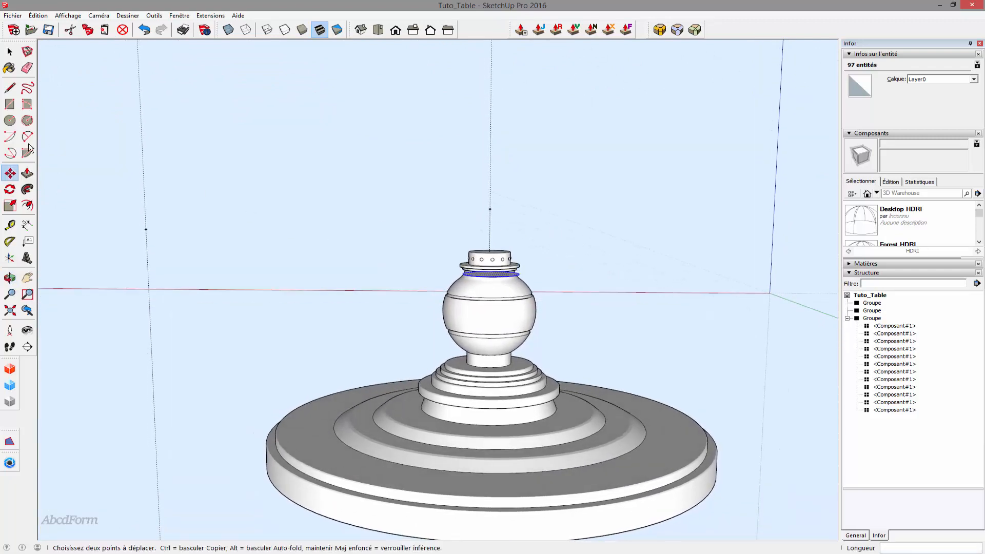
{"action": "left_click", "coordinate": [10, 120]}
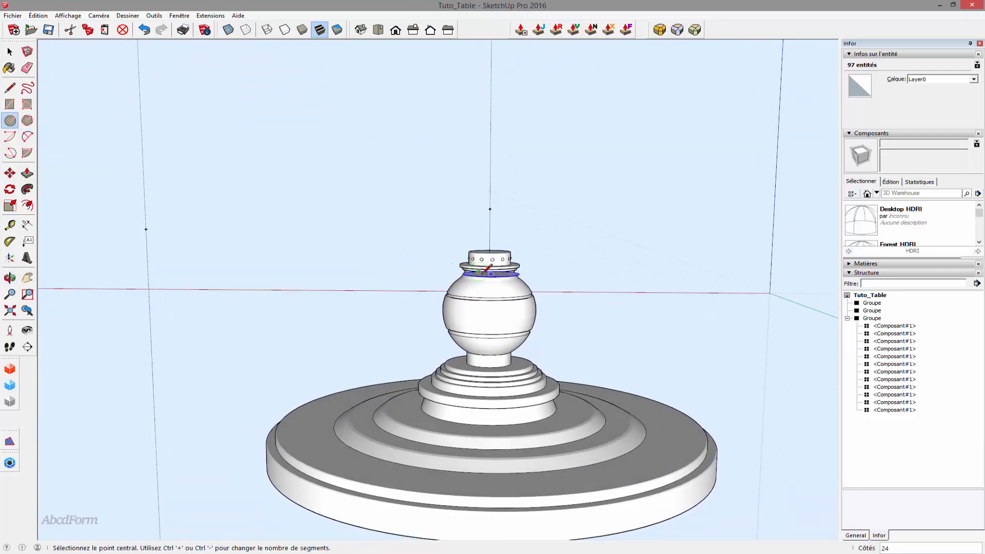
{"action": "left_click", "coordinate": [491, 274]}
{"action": "left_click", "coordinate": [519, 274]}
{"action": "middle_click_drag", "start_coordinate": [519, 274], "coordinate": [498, 308]}
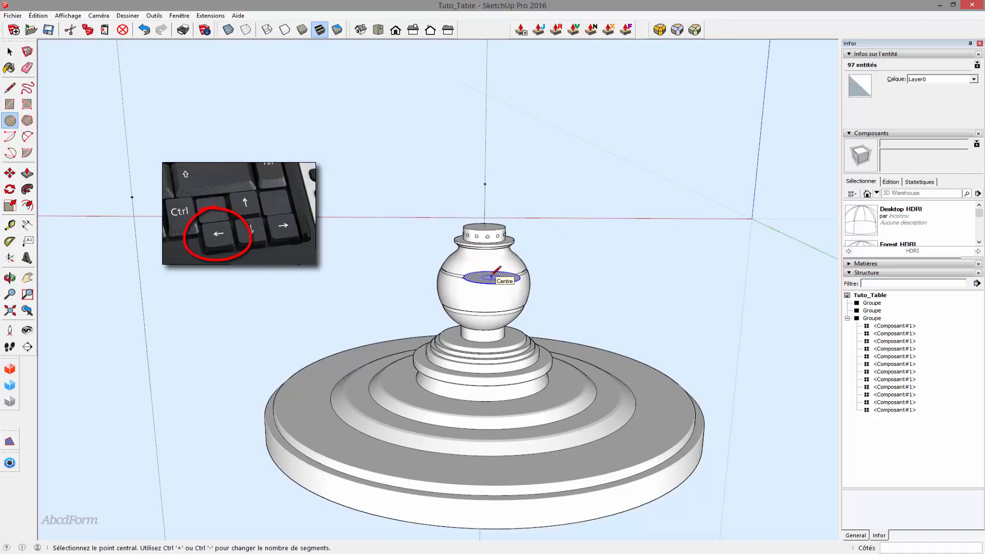
{"action": "key", "text": "Left"}
{"action": "left_click", "coordinate": [492, 277]}
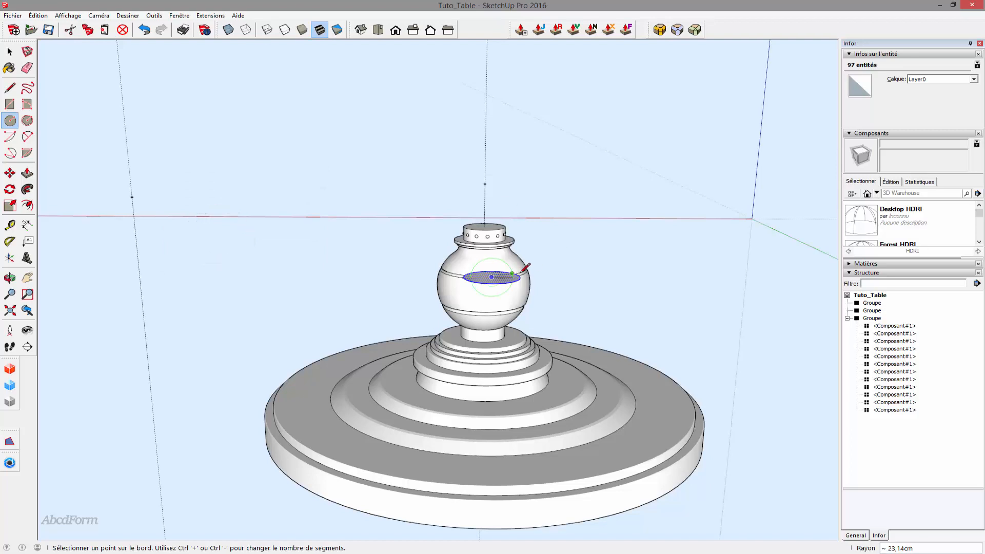
{"action": "mouse_move", "coordinate": [578, 260]}
{"action": "middle_mouse_down"}
{"action": "mouse_move", "coordinate": [588, 204]}
{"action": "mouse_move", "coordinate": [576, 241]}
{"action": "middle_mouse_up"}
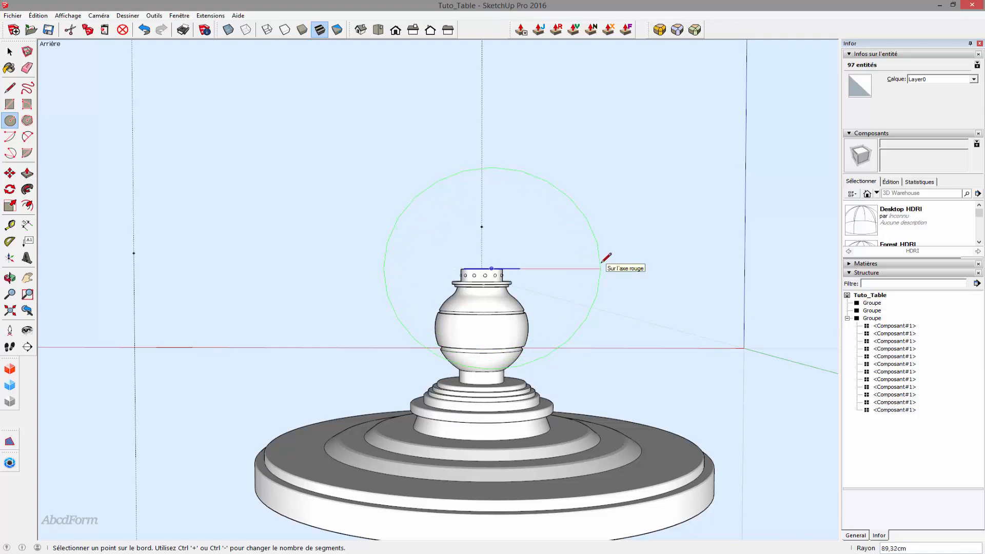
{"action": "left_click", "coordinate": [605, 261]}
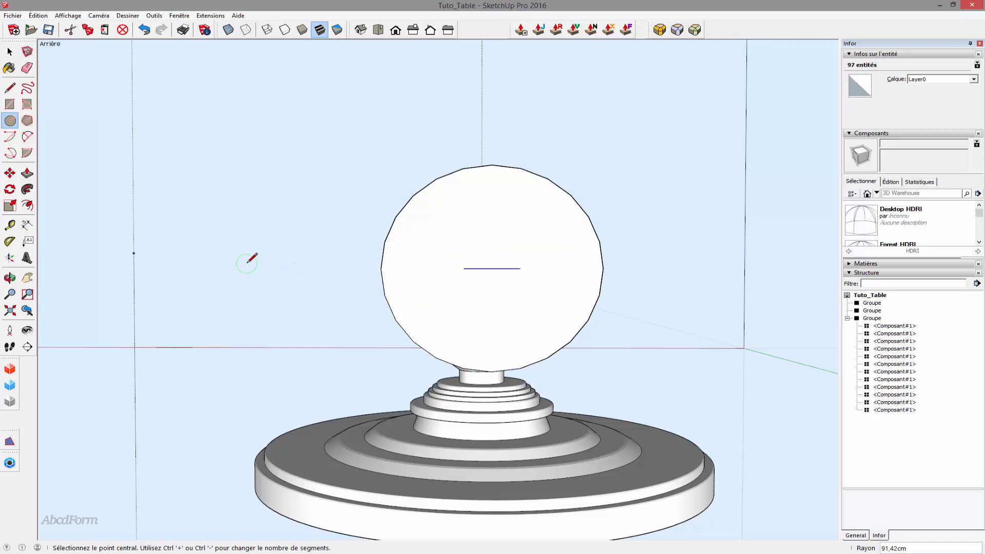
- Set the large vertical circle's segment count to 48
{"action": "middle_click_drag", "start_coordinate": [251, 258], "coordinate": [527, 242]}
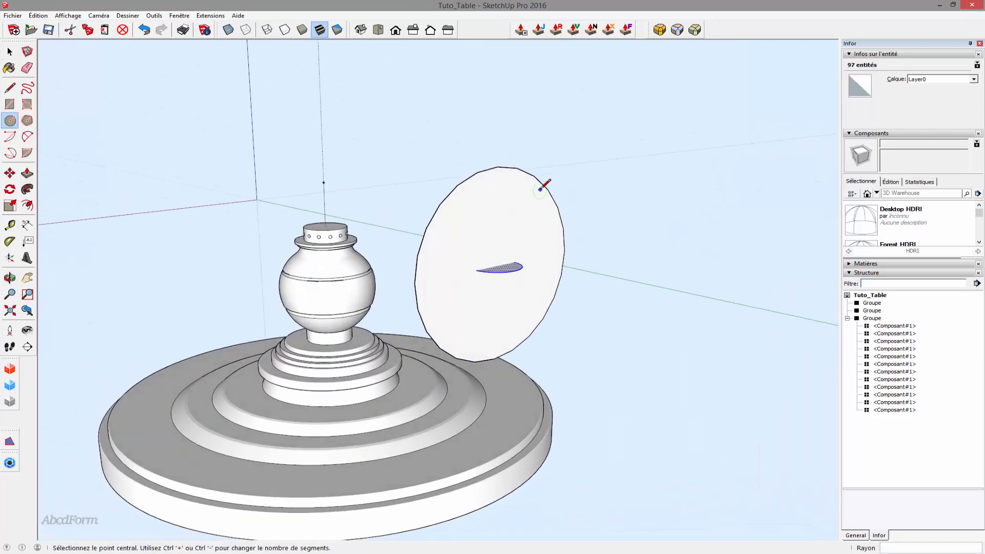
{"action": "key", "text": "space"}
{"action": "left_click", "coordinate": [509, 170]}
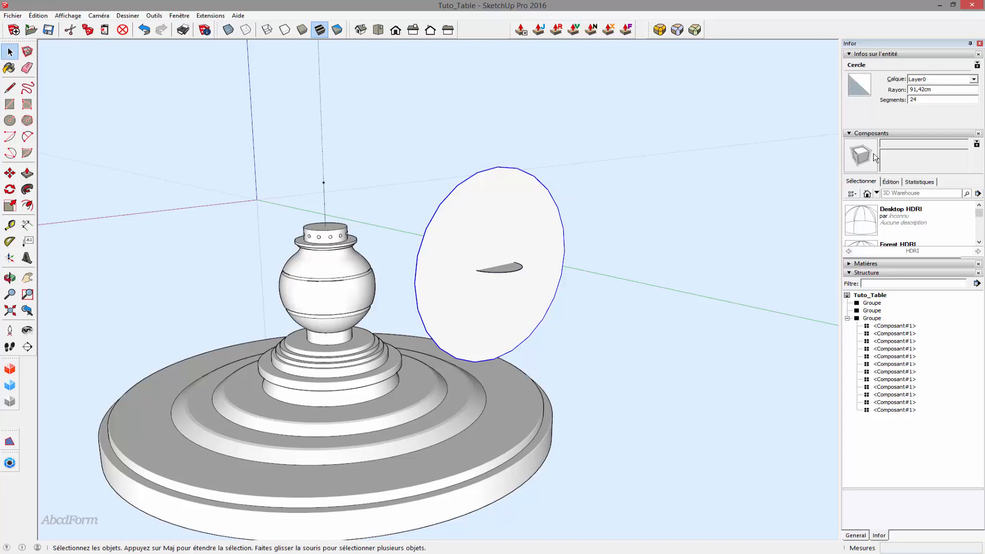
{"action": "left_click", "coordinate": [922, 99]}
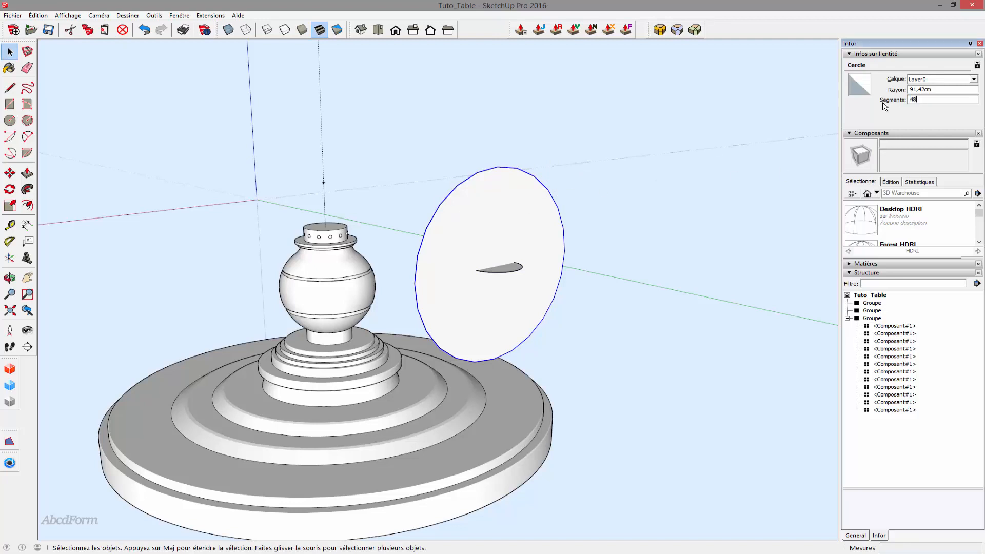
{"action": "type", "text": "48"}
{"action": "key", "text": "Return"}
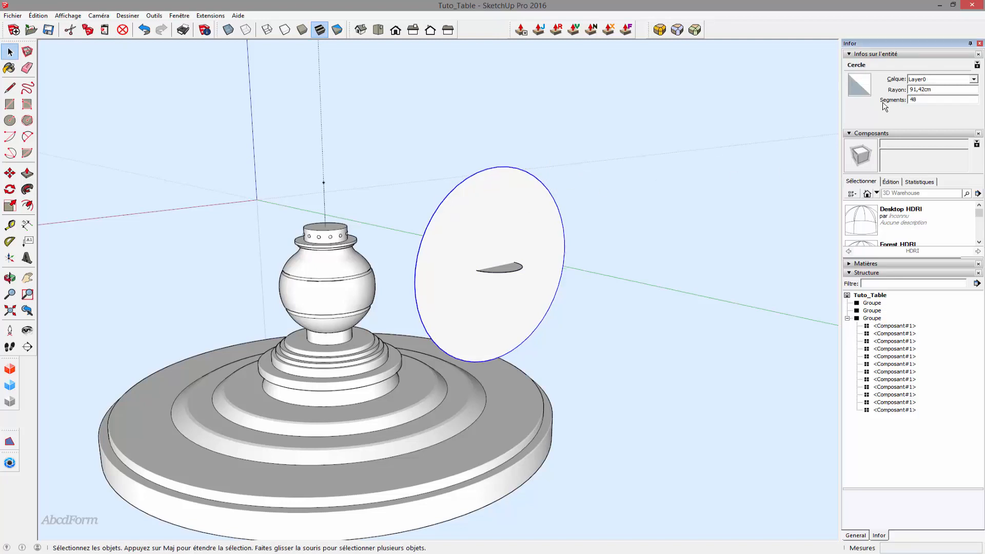
- Sweep the vertical circular face around the small disc's outline with Follow Me to form a sphere
{"action": "left_click", "coordinate": [633, 271]}
{"action": "middle_click_drag", "start_coordinate": [643, 254], "coordinate": [488, 219]}
{"action": "left_click", "coordinate": [513, 268]}
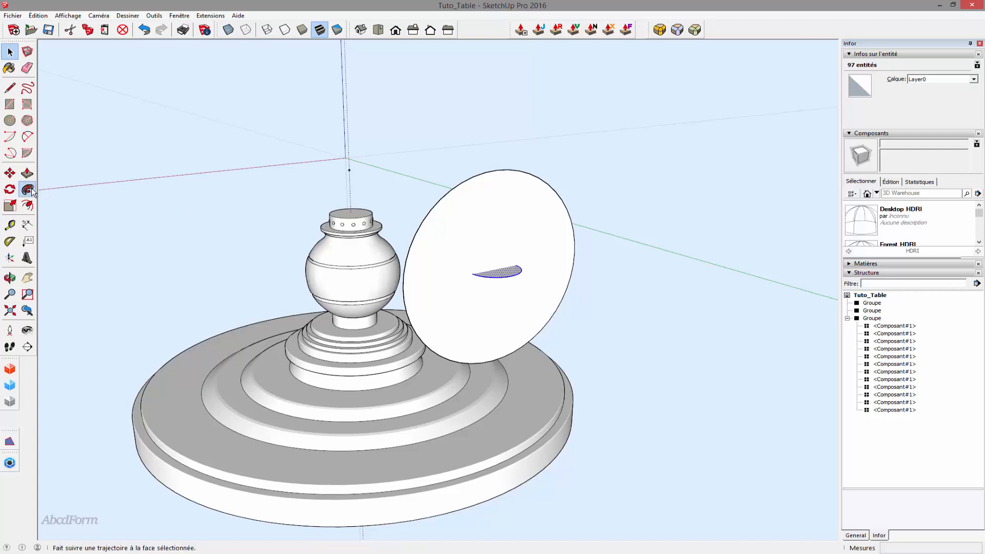
{"action": "left_click", "coordinate": [27, 190]}
{"action": "left_click", "coordinate": [497, 271]}
{"action": "left_click", "coordinate": [527, 233]}
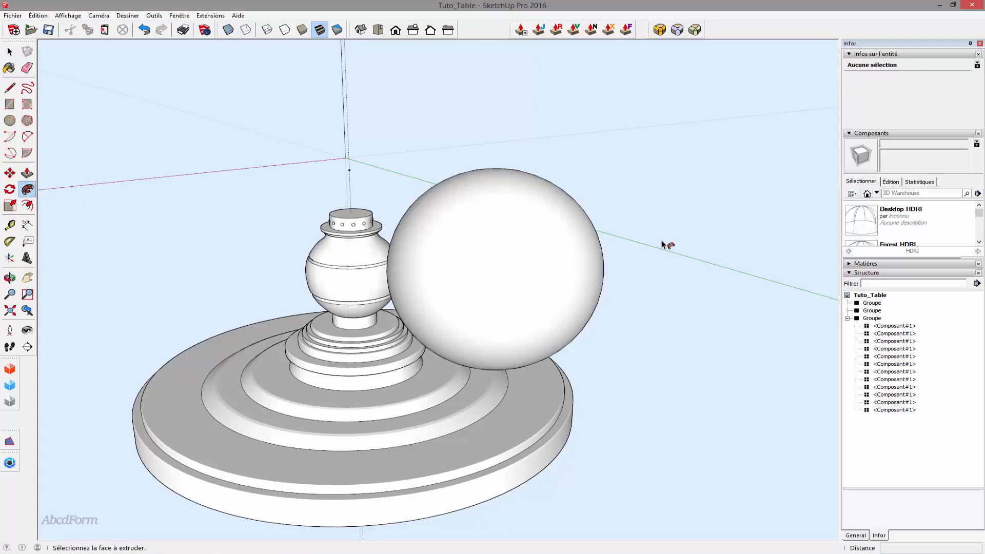
- Display the hidden geometry to reveal the sphere's mesh and undo the Follow Me sweep
{"action": "left_click", "coordinate": [68, 15]}
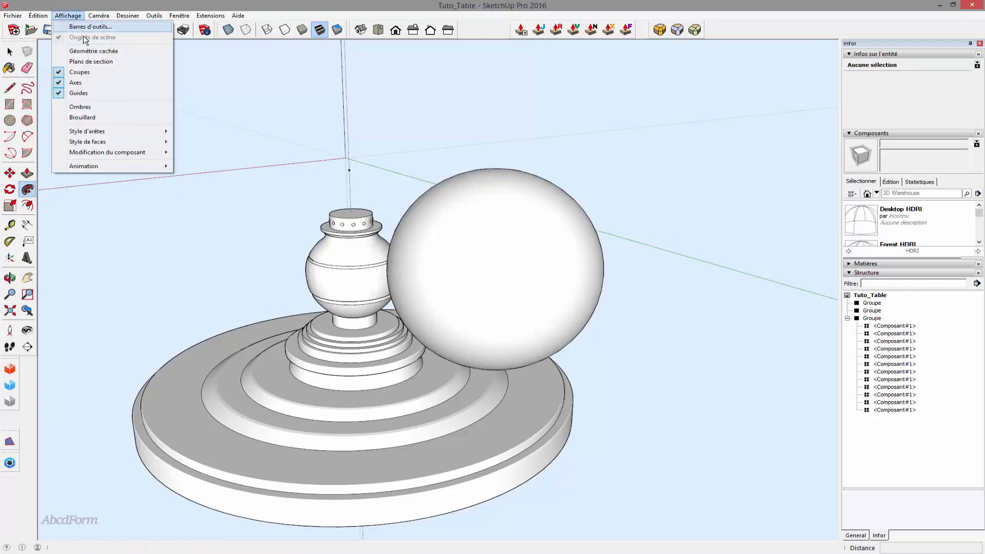
{"action": "left_click", "coordinate": [82, 51]}
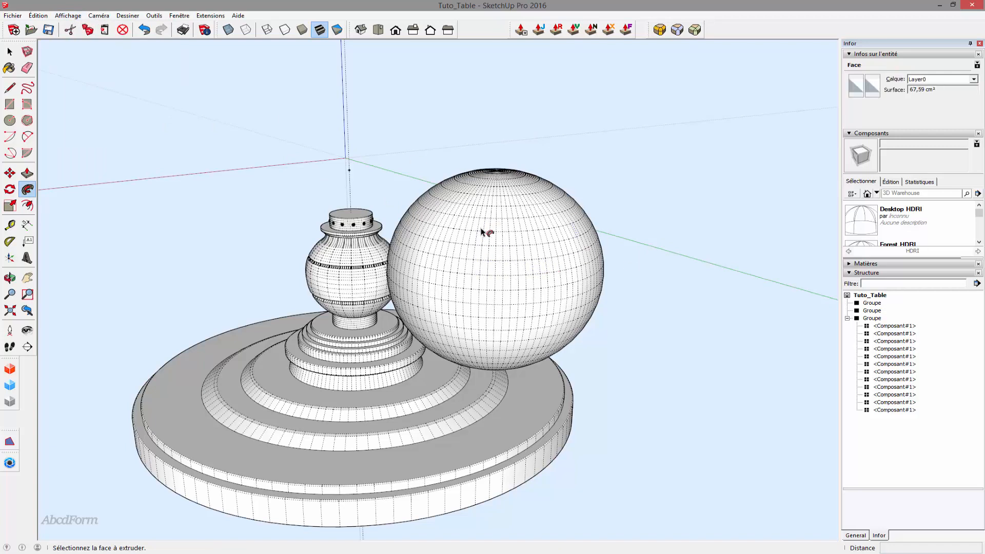
{"action": "key", "text": "space"}
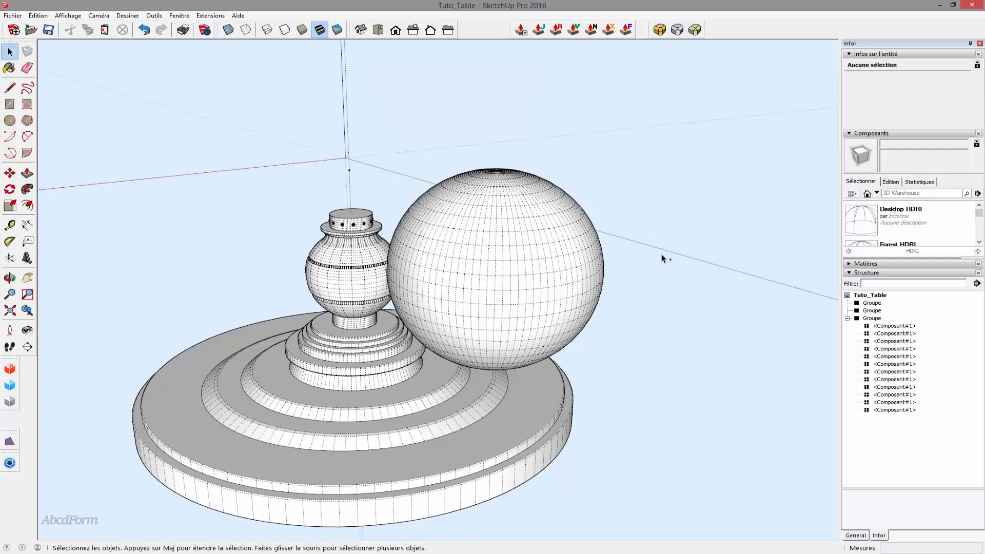
{"action": "key", "text": "ctrl+z"}
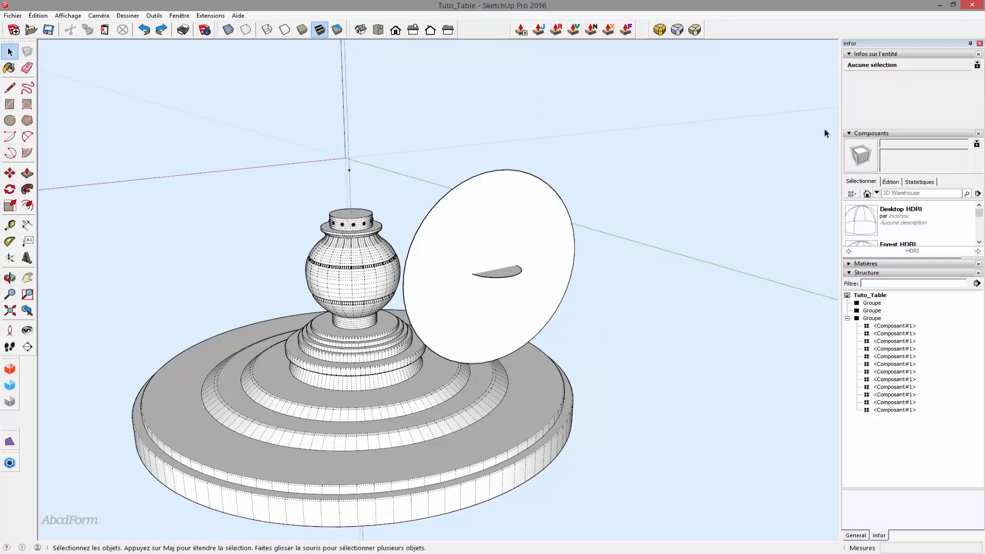
- Set the large vertical circle's segment count to 96
{"action": "left_click", "coordinate": [495, 173]}
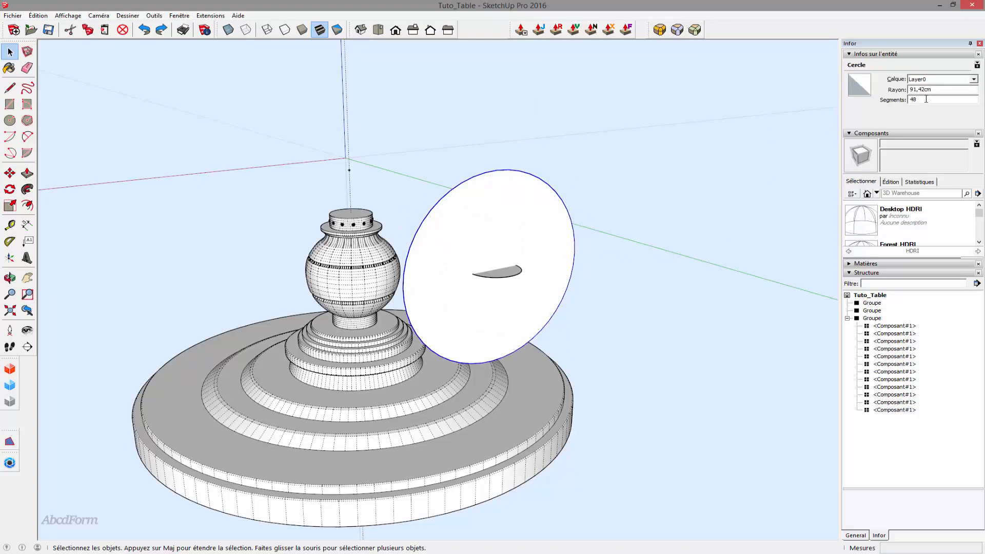
{"action": "left_click_drag", "start_coordinate": [926, 99], "coordinate": [895, 103]}
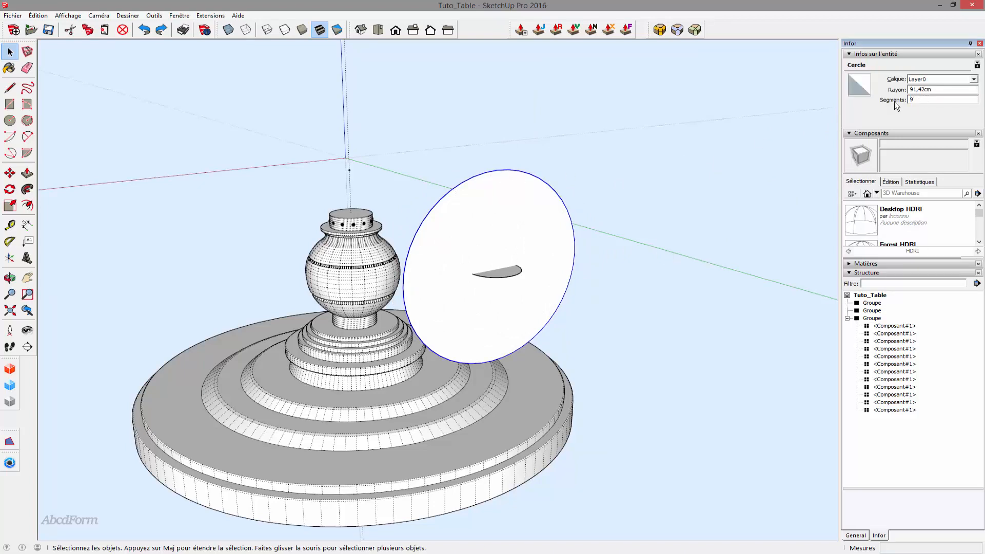
{"action": "left_click", "coordinate": [678, 267]}
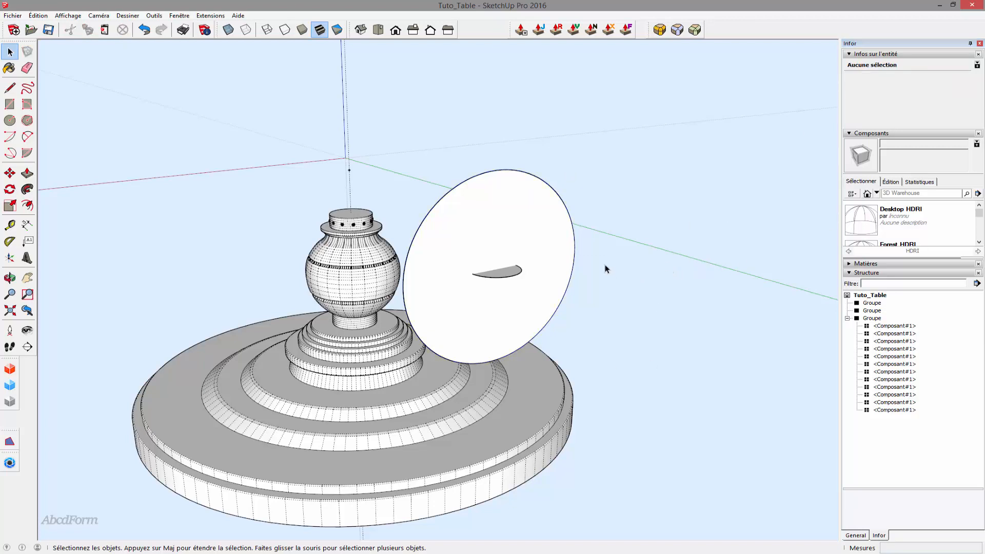
- Sweep the 96-segment vertical circle around the small disc's outline with Follow Me
{"action": "double_click", "coordinate": [497, 277]}
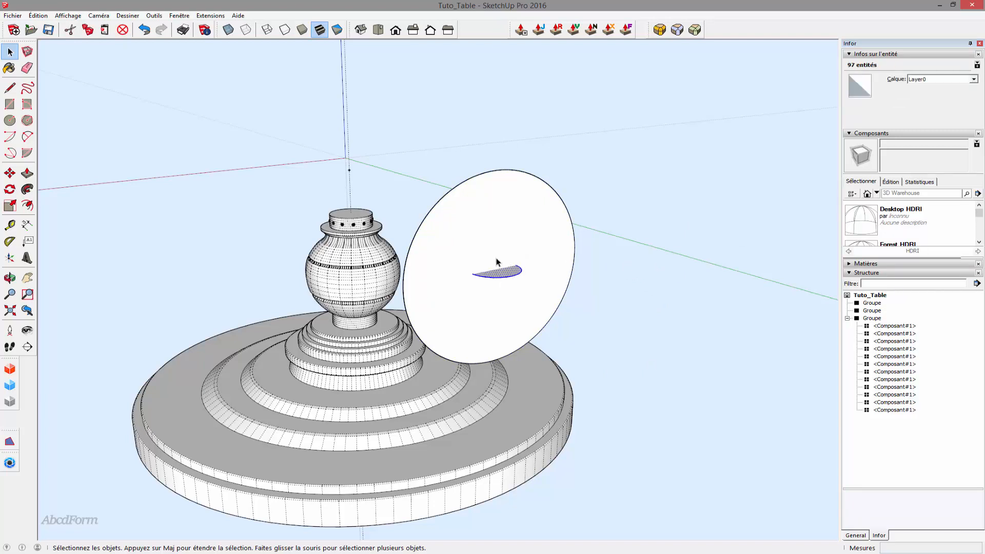
{"action": "left_click", "coordinate": [27, 189]}
{"action": "left_click", "coordinate": [485, 250]}
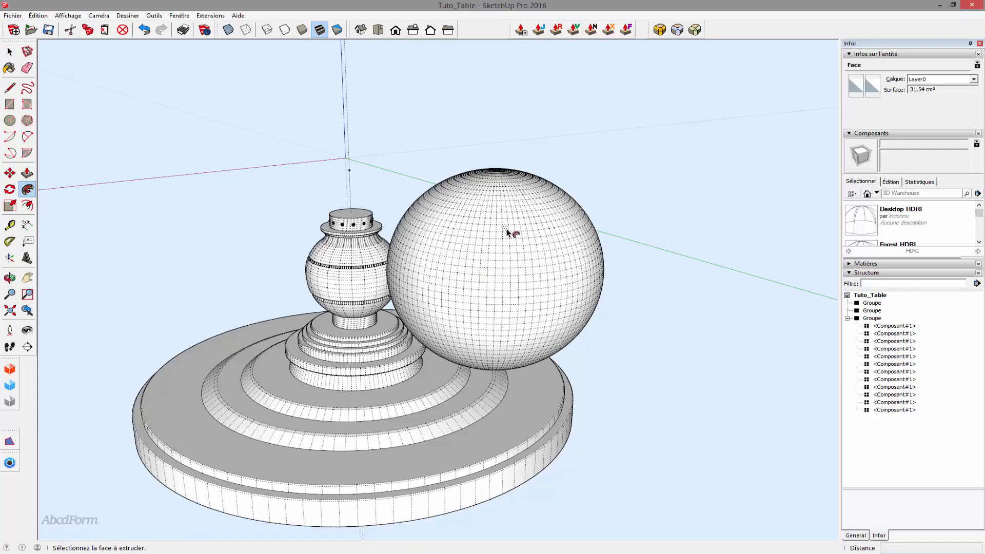
- Examine the density of the sphere's mesh, especially around its top pole
{"action": "middle_click_drag", "start_coordinate": [491, 193], "coordinate": [512, 344]}
{"action": "scroll", "coordinate": [514, 185], "scroll_direction": "up", "scroll_amount": 8}
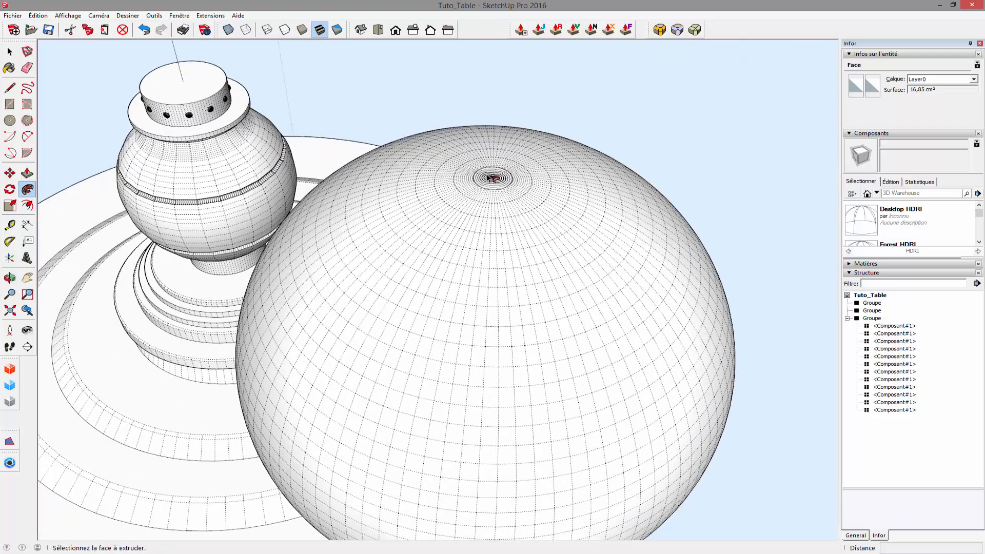
{"action": "scroll", "coordinate": [490, 206], "scroll_direction": "up", "scroll_amount": 3}
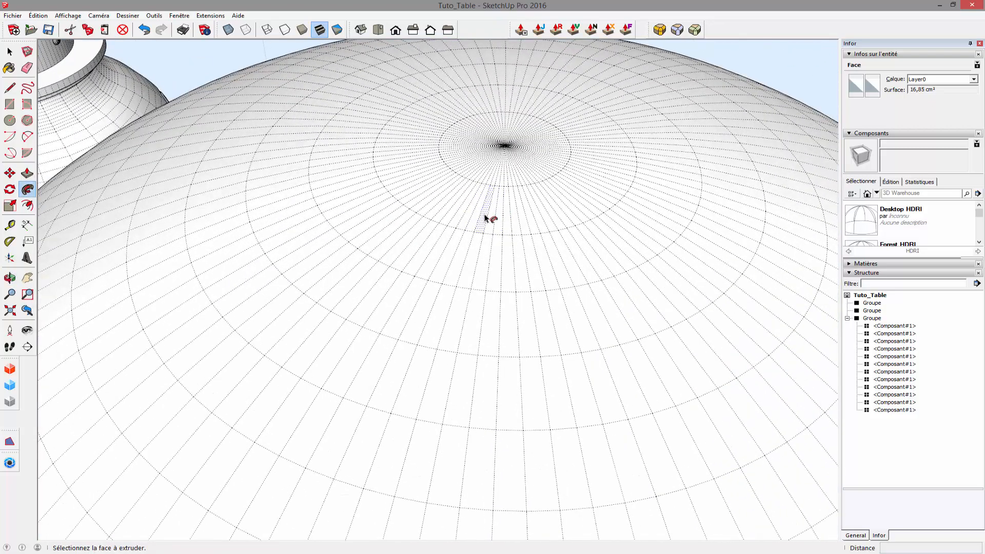
{"action": "scroll", "coordinate": [517, 218], "scroll_direction": "down", "scroll_amount": 10}
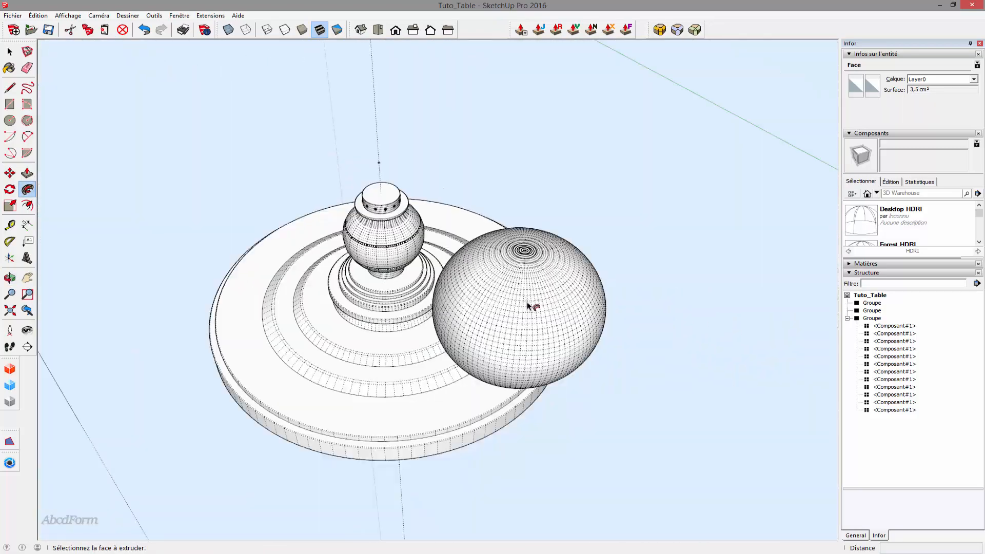
{"action": "middle_click_drag", "start_coordinate": [530, 257], "coordinate": [495, 241]}
{"action": "left_click", "coordinate": [584, 211]}
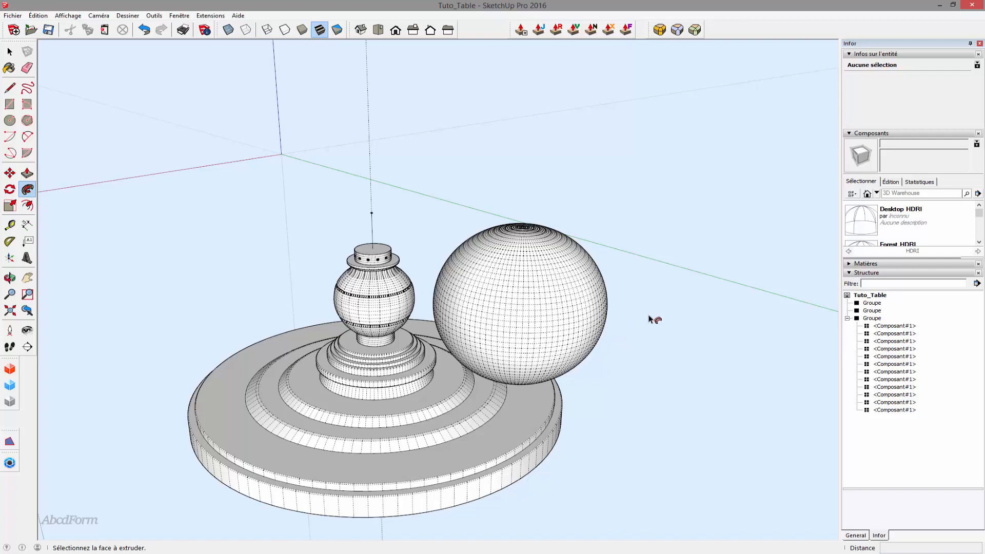
- Undo the denser sphere and set the vertical circle's segment count to 48
{"action": "key", "text": "ctrl+z"}
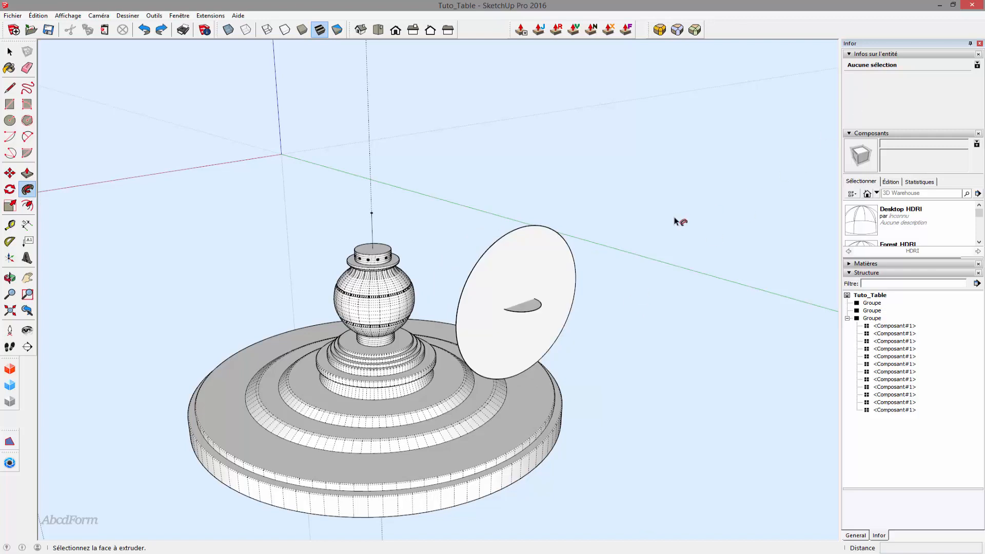
{"action": "key", "text": "space"}
{"action": "left_click", "coordinate": [491, 240]}
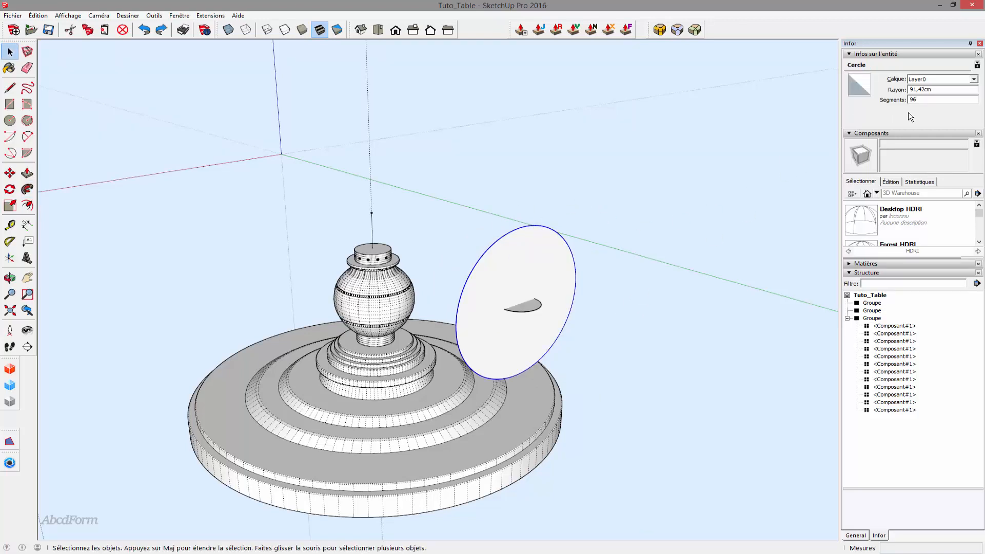
{"action": "left_click", "coordinate": [927, 99]}
{"action": "type", "text": "48"}
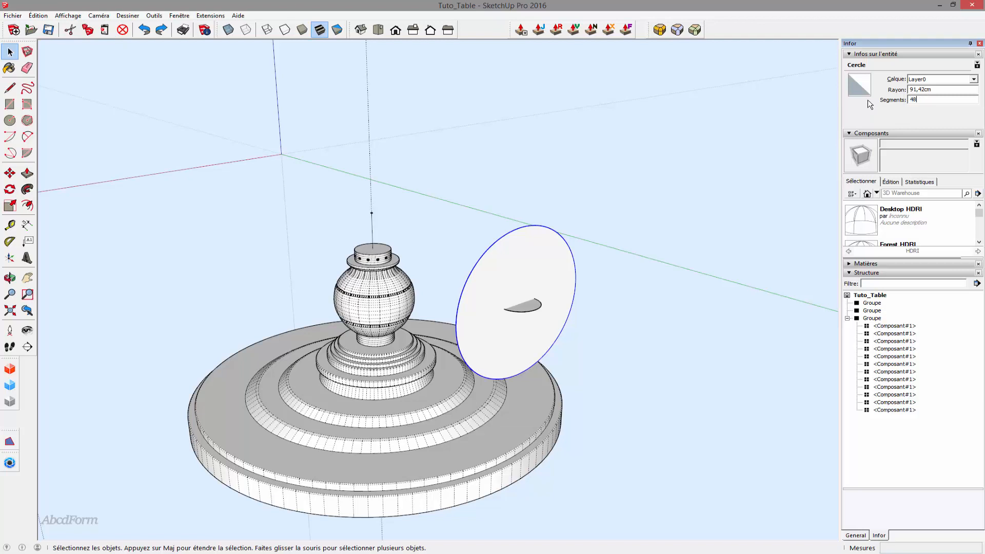
{"action": "key", "text": "Return"}
- Sweep the 48-segment vertical circle around the small disc's outline with Follow Me and turn off the hidden geometry display
{"action": "mouse_move", "coordinate": [627, 280]}
{"action": "middle_mouse_down"}
{"action": "mouse_move", "coordinate": [631, 292]}
{"action": "mouse_move", "coordinate": [570, 307]}
{"action": "middle_mouse_up"}
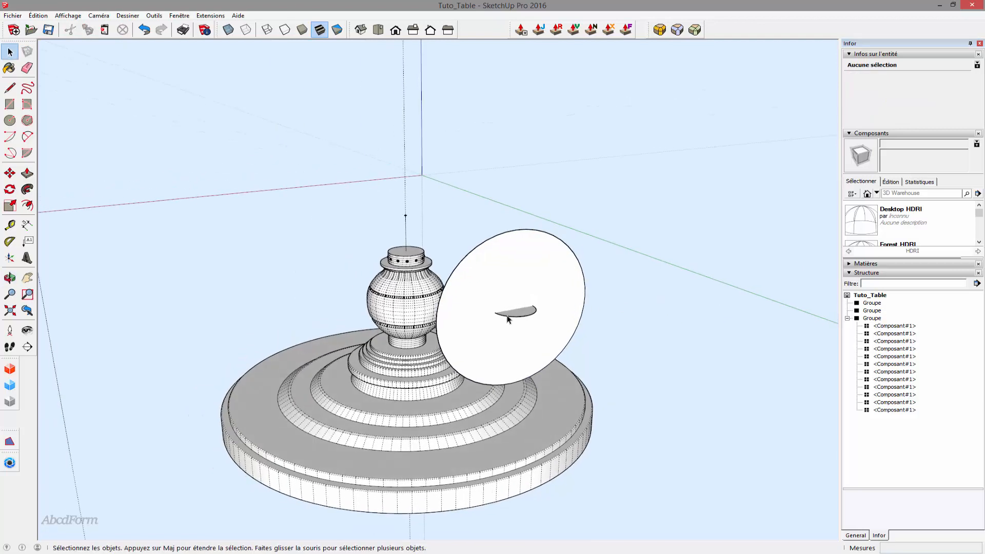
{"action": "left_click", "coordinate": [510, 316]}
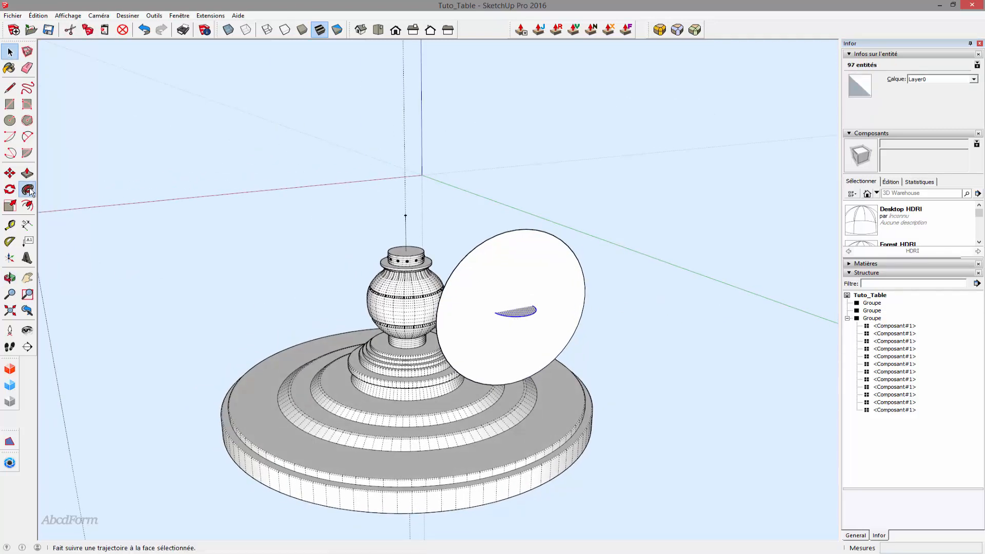
{"action": "left_click", "coordinate": [27, 190]}
{"action": "left_click", "coordinate": [513, 312]}
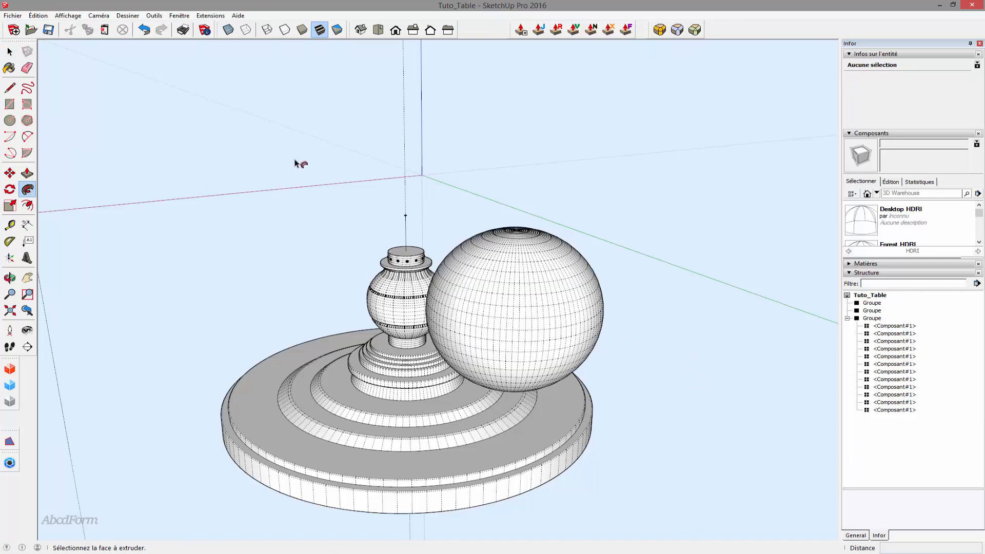
{"action": "left_click", "coordinate": [67, 16]}
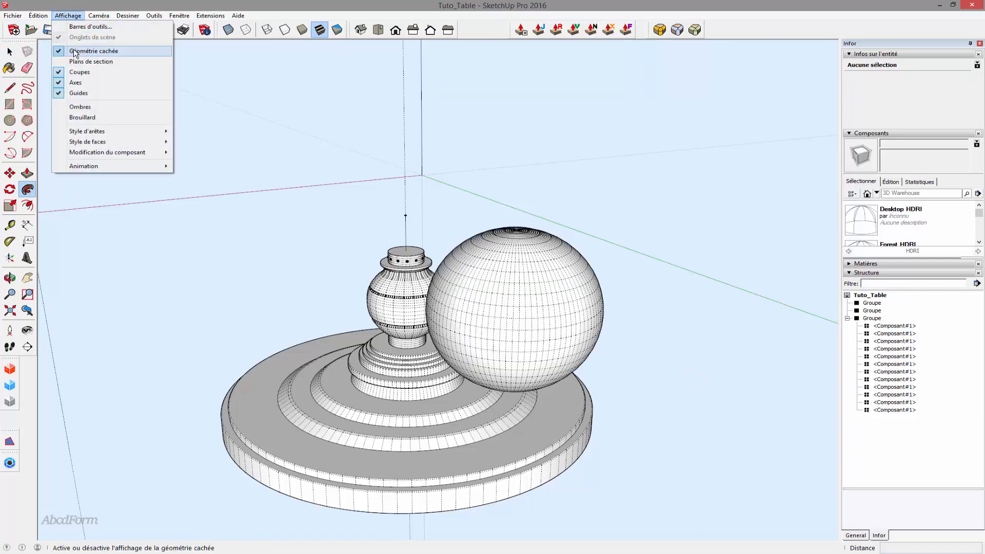
{"action": "left_click", "coordinate": [94, 50]}
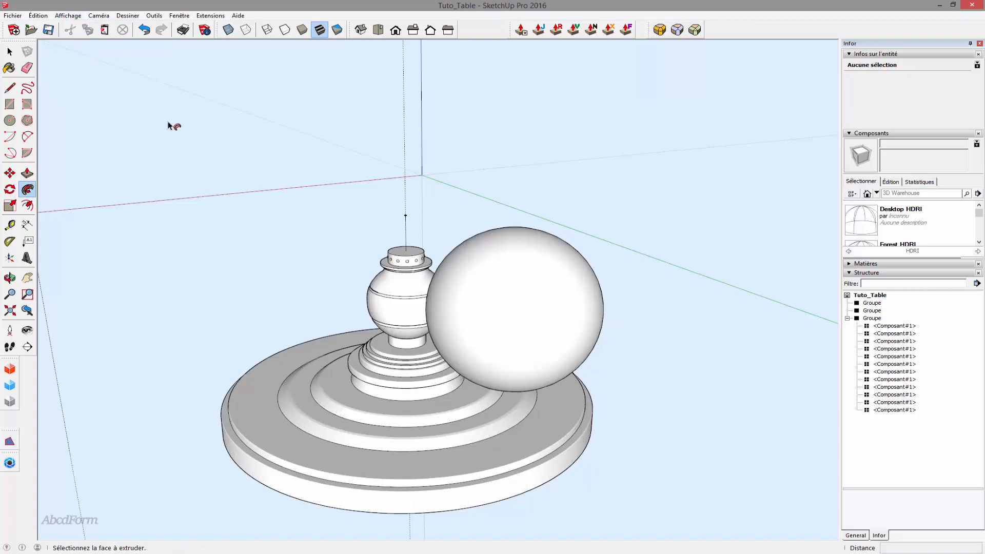
- Examine the disc inside the sphere in X-ray display, selecting the disc's outline and the sphere's surface separately
{"action": "left_click", "coordinate": [229, 30]}
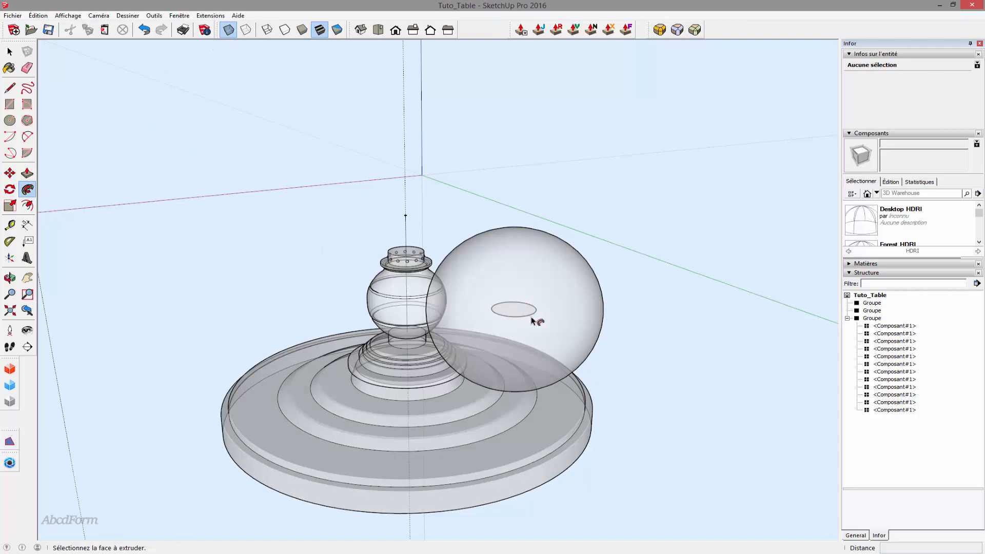
{"action": "scroll", "coordinate": [531, 316], "scroll_direction": "up", "scroll_amount": 5}
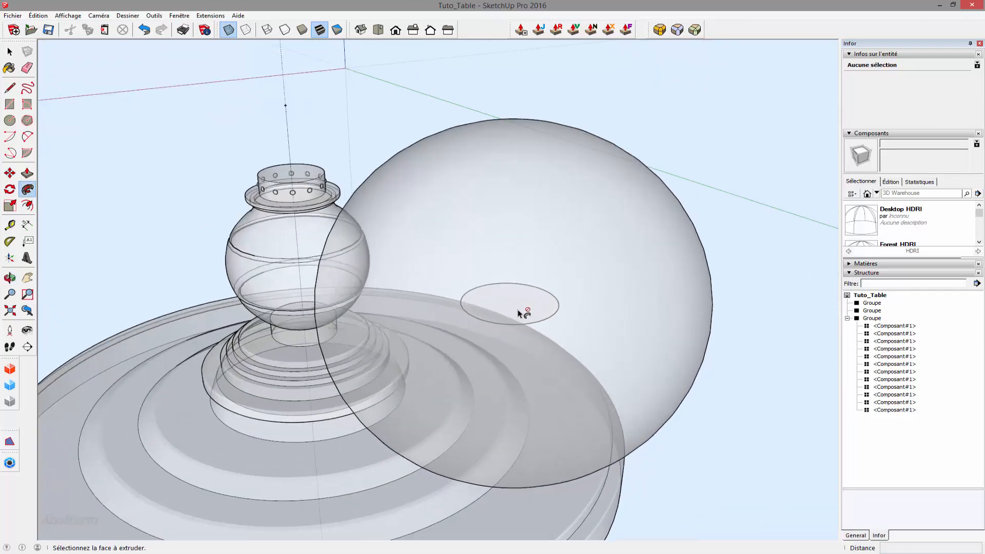
{"action": "scroll", "coordinate": [518, 309], "scroll_direction": "up", "scroll_amount": 1}
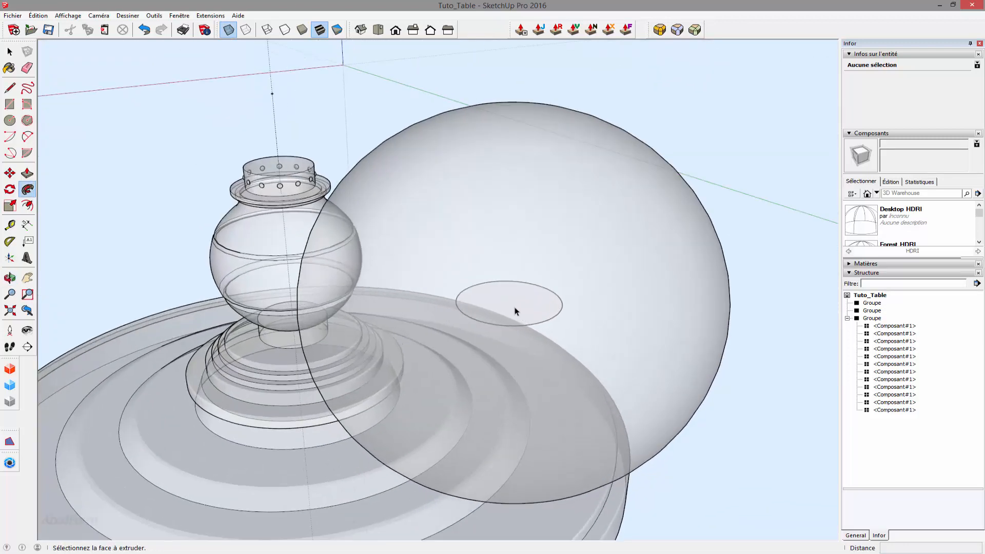
{"action": "key", "text": "space"}
{"action": "left_click", "coordinate": [522, 324]}
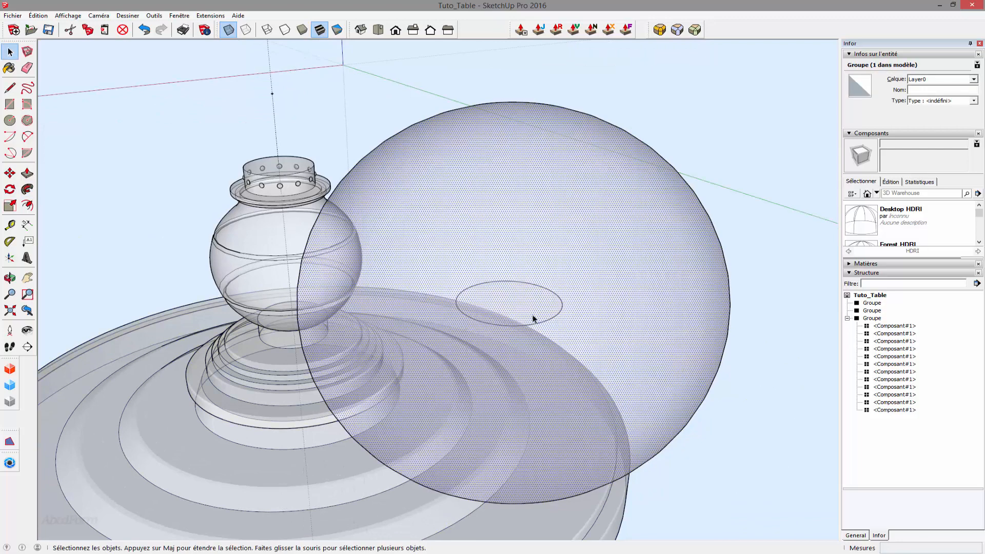
{"action": "double_click", "coordinate": [526, 308]}
{"action": "left_click", "coordinate": [543, 322]}
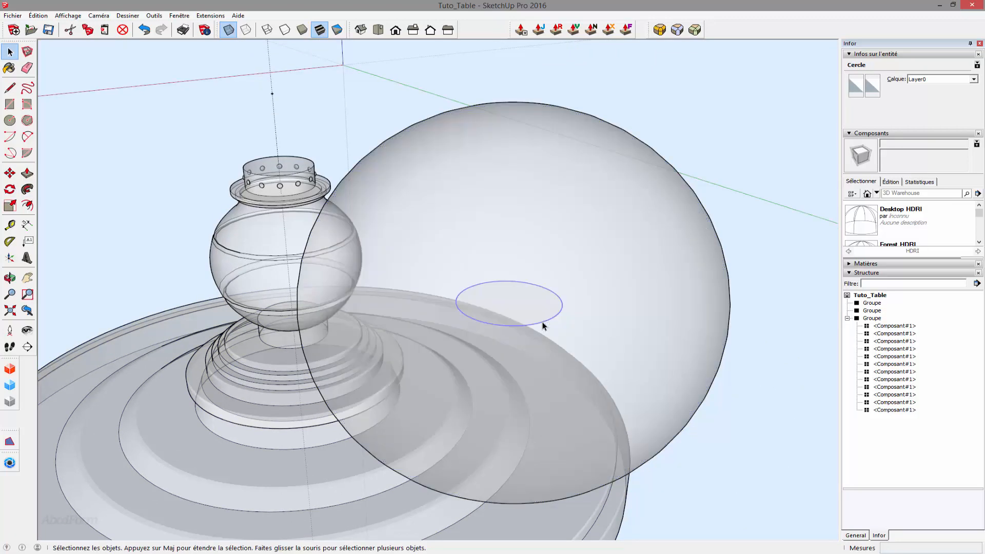
{"action": "left_click", "coordinate": [584, 226]}
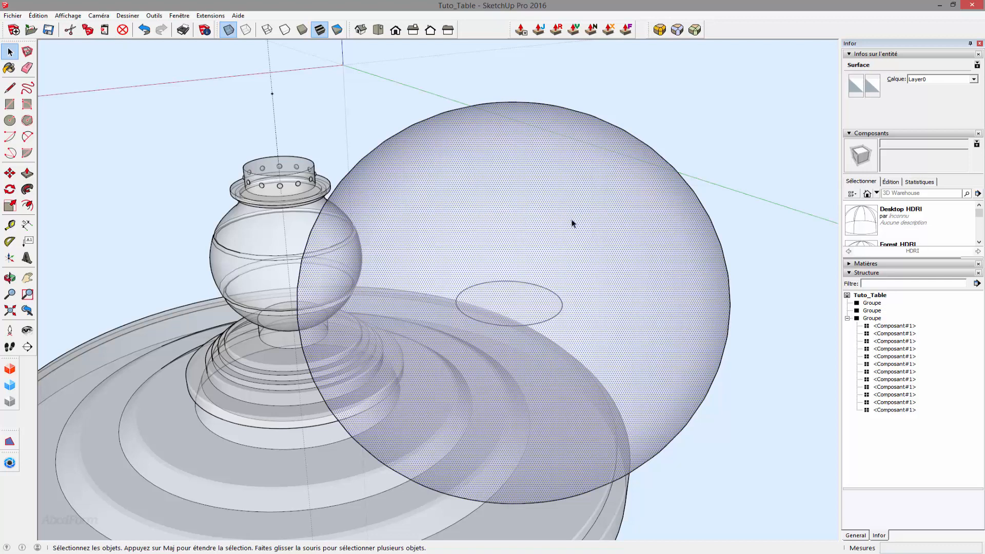
- Erase the whole sphere while keeping the disc, and turn off the X-ray display
{"action": "triple_click", "coordinate": [546, 213]}
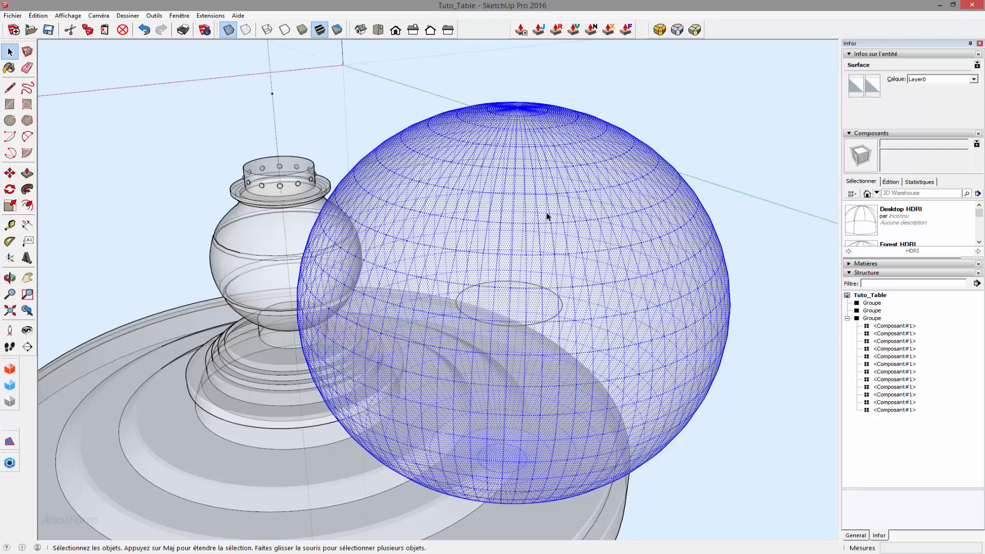
{"action": "right_click", "coordinate": [547, 217]}
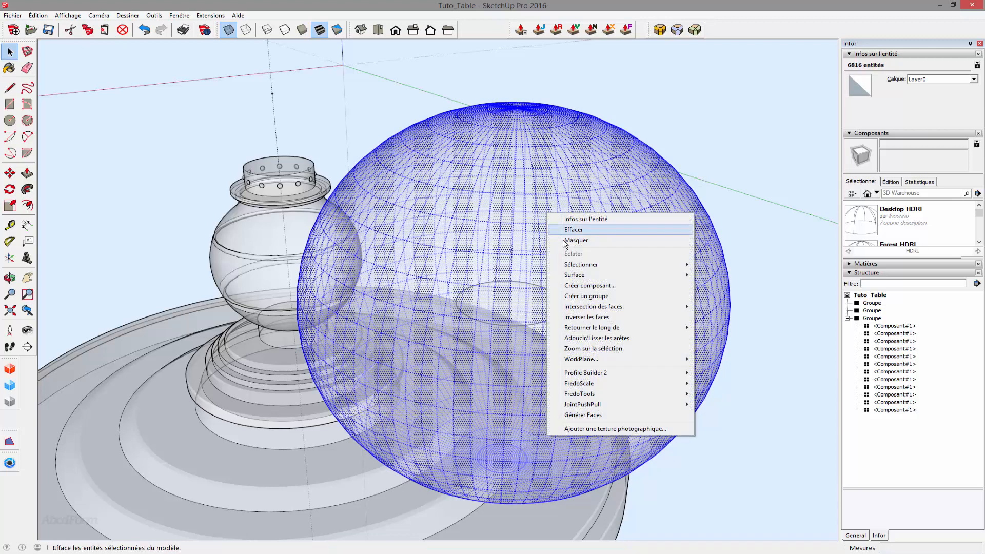
{"action": "left_click", "coordinate": [569, 228]}
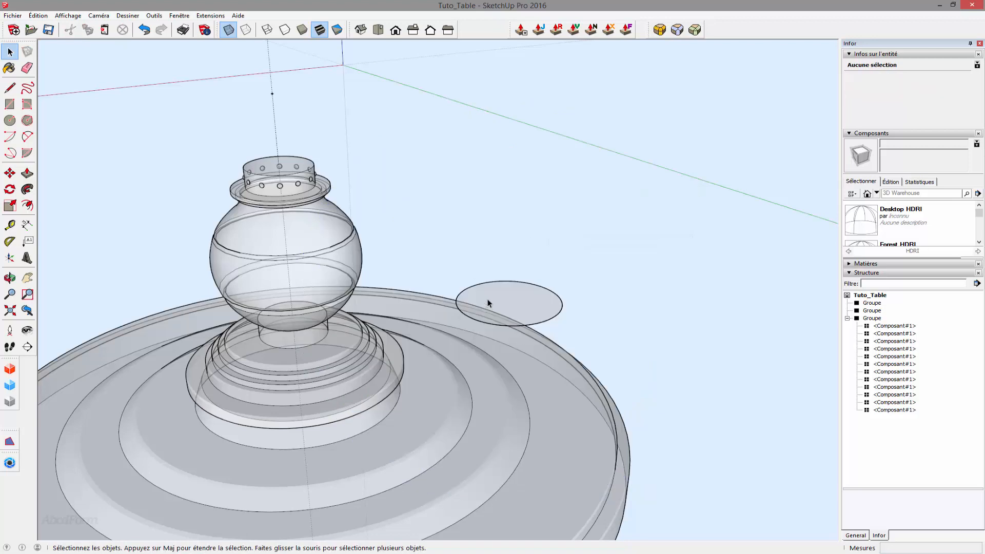
{"action": "left_click", "coordinate": [229, 29]}
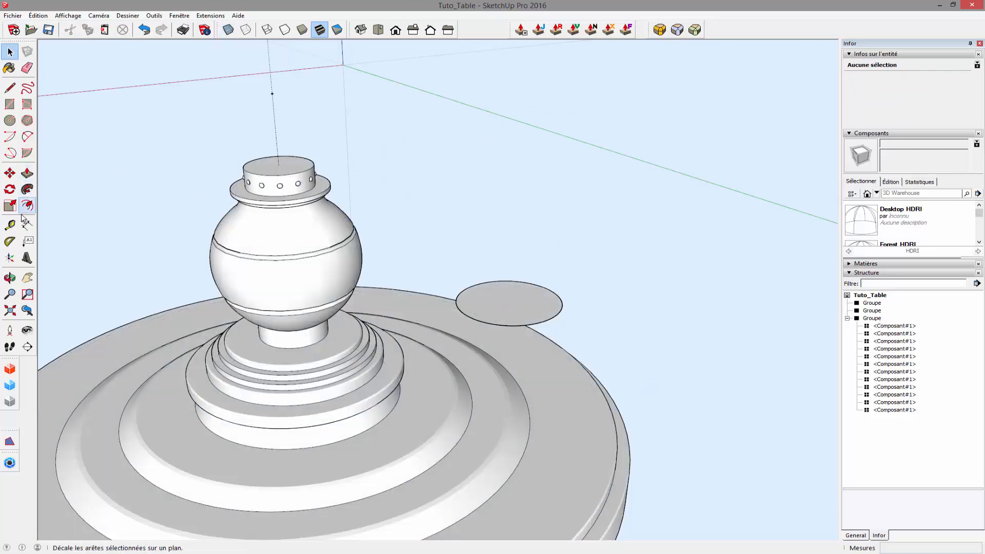
- Place a guide point about 62.7 cm above the small disc's centre and an infinite vertical guide line through both points
{"action": "left_click", "coordinate": [10, 225]}
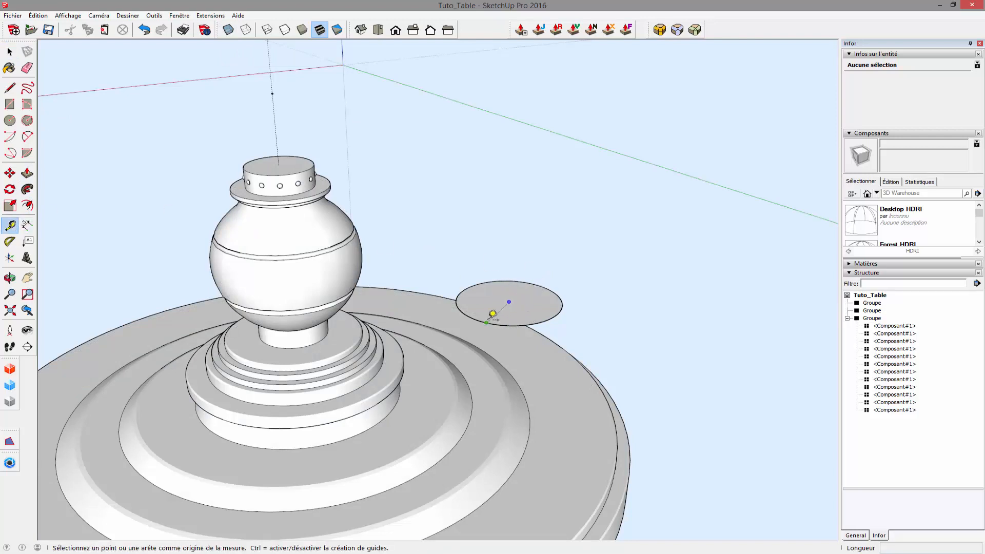
{"action": "left_click", "coordinate": [509, 301]}
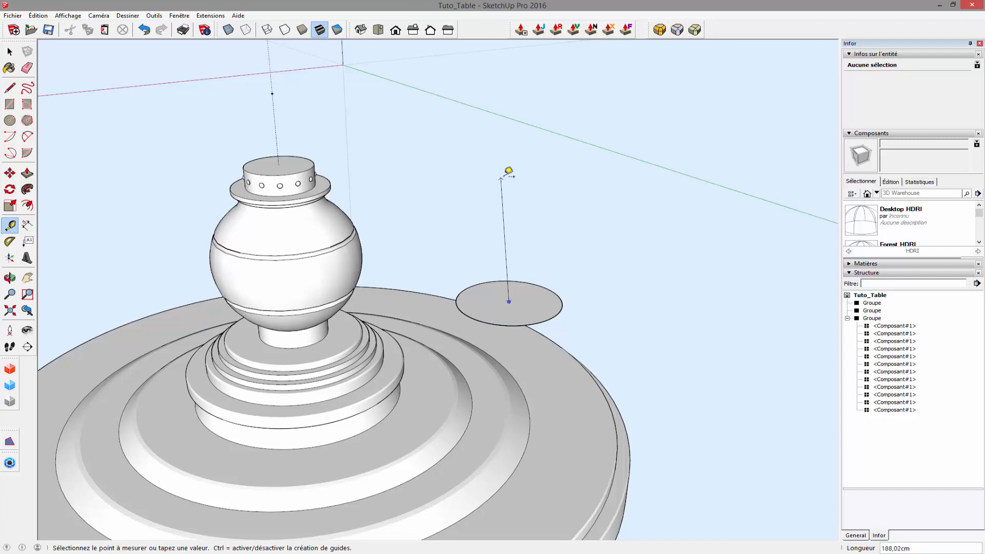
{"action": "left_click", "coordinate": [514, 173]}
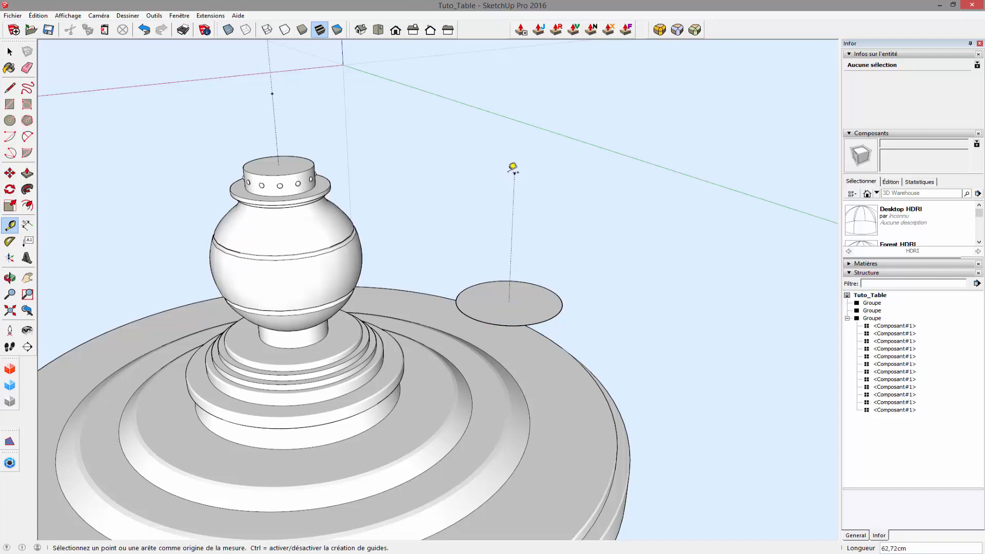
{"action": "left_click", "coordinate": [515, 300]}
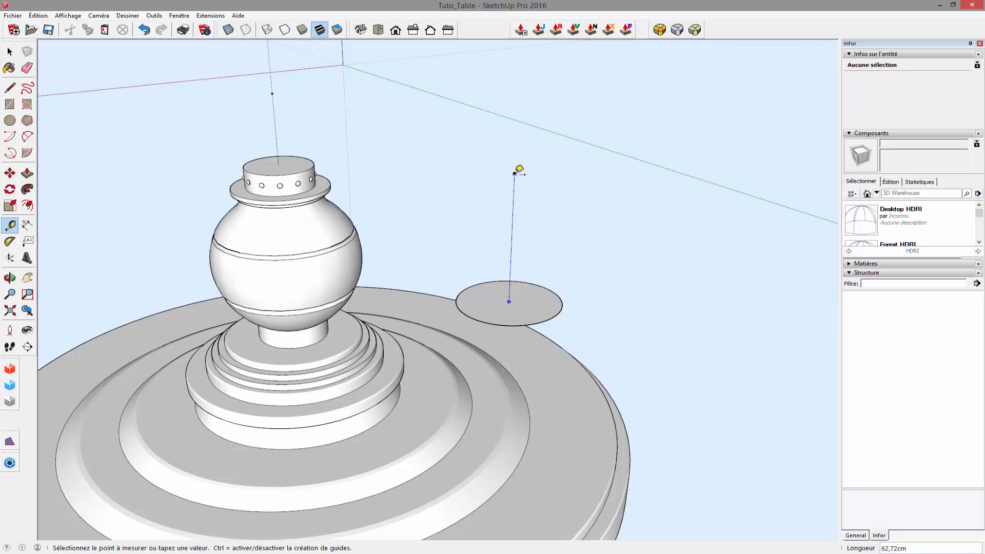
{"action": "left_click", "coordinate": [514, 172]}
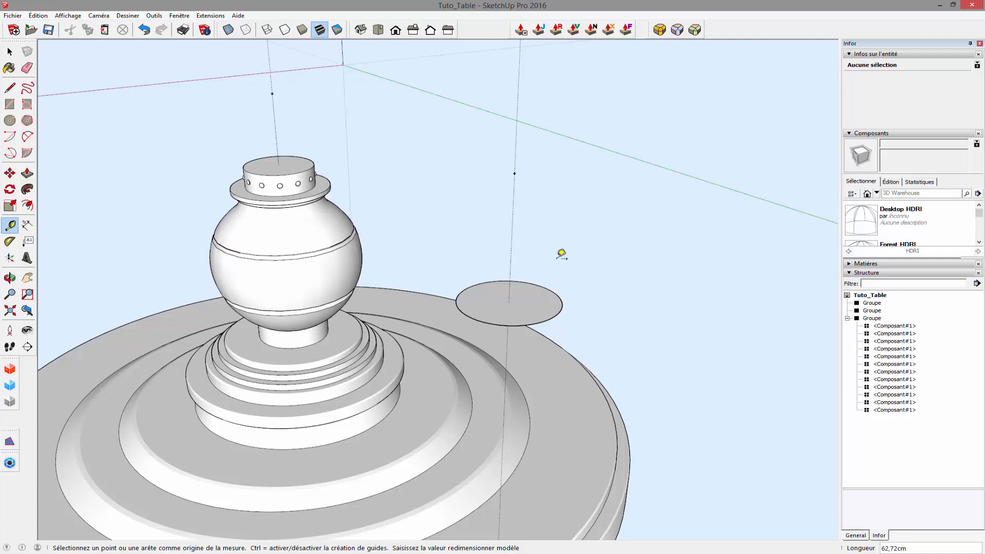
- Unhide all hidden geometry in the model to bring back the sphere around the small disc
{"action": "left_click", "coordinate": [38, 16]}
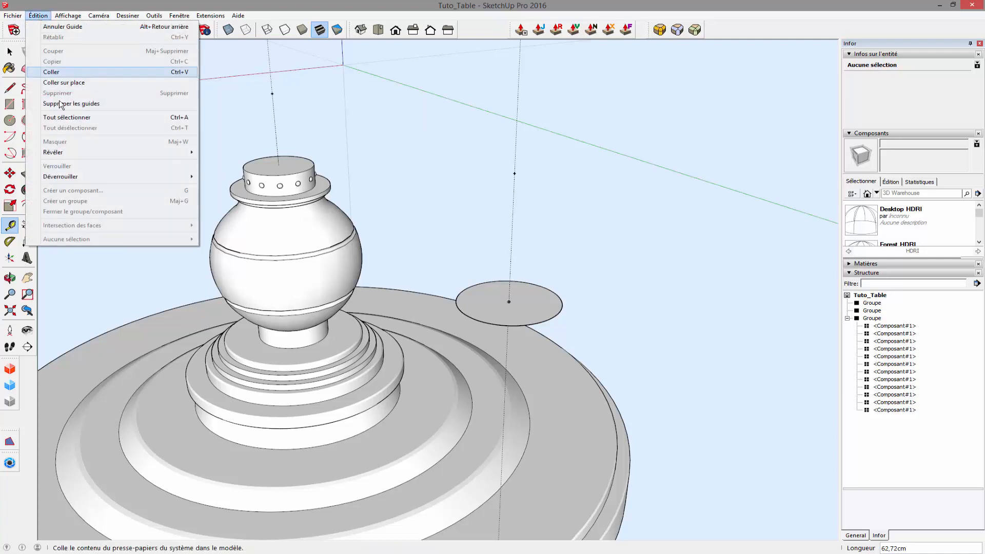
{"action": "mouse_move", "coordinate": [79, 152]}
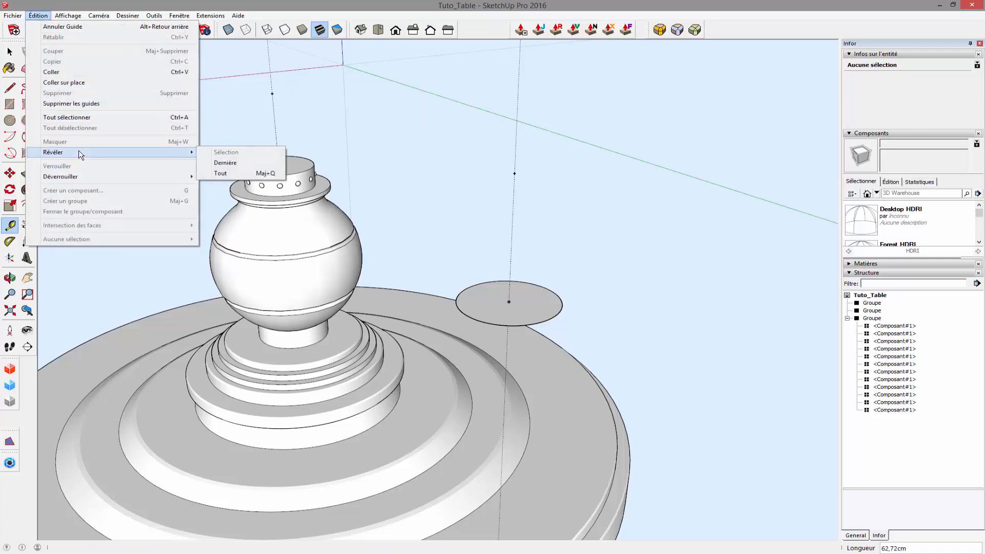
{"action": "left_click", "coordinate": [232, 175]}
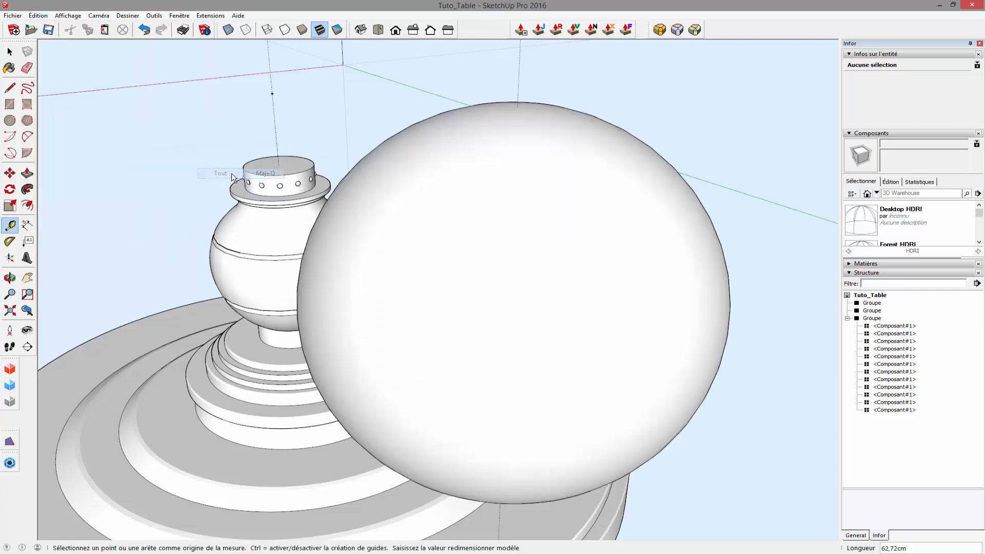
- Delete the small disc's face and outline from inside the sphere in X-ray display, and turn the X-ray display off
{"action": "key", "text": "space"}
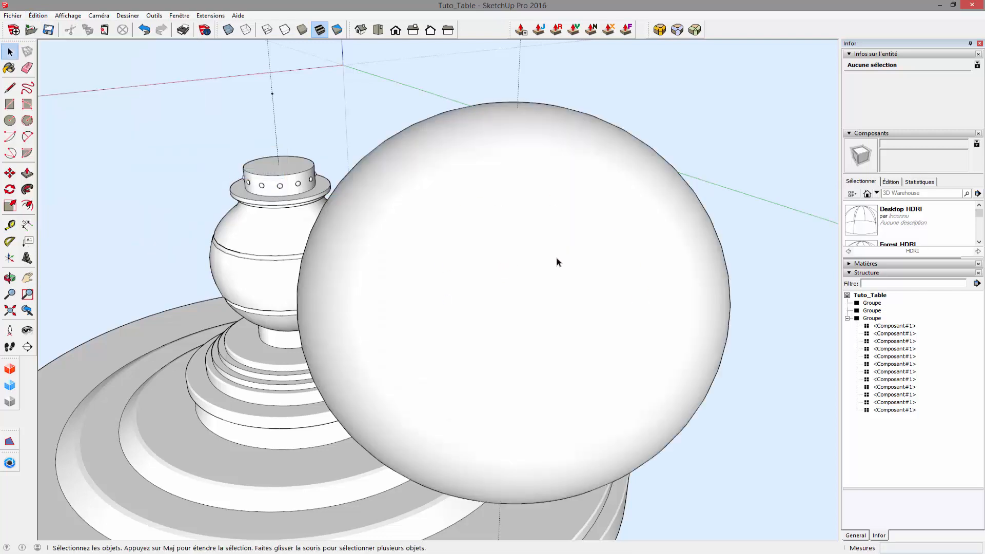
{"action": "left_click", "coordinate": [229, 28]}
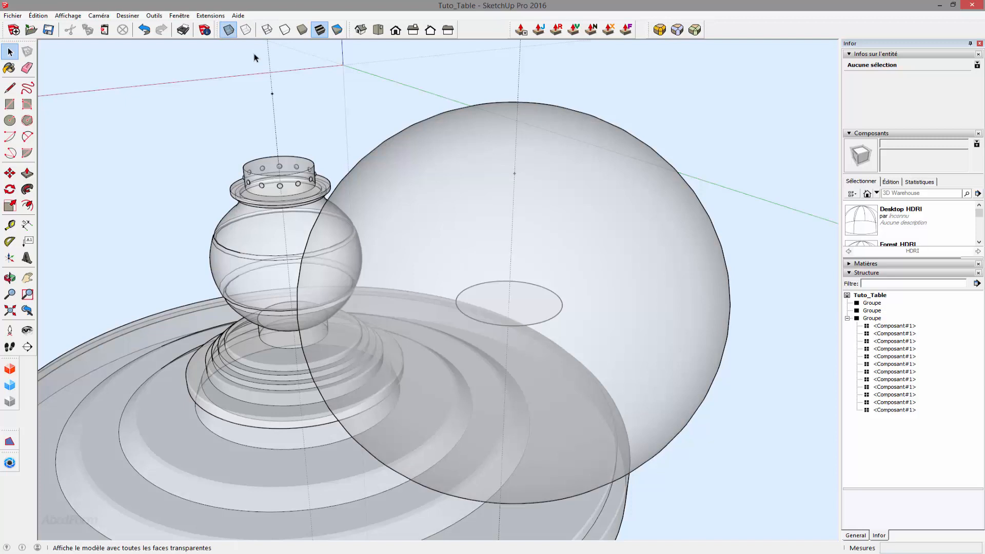
{"action": "left_click", "coordinate": [527, 325]}
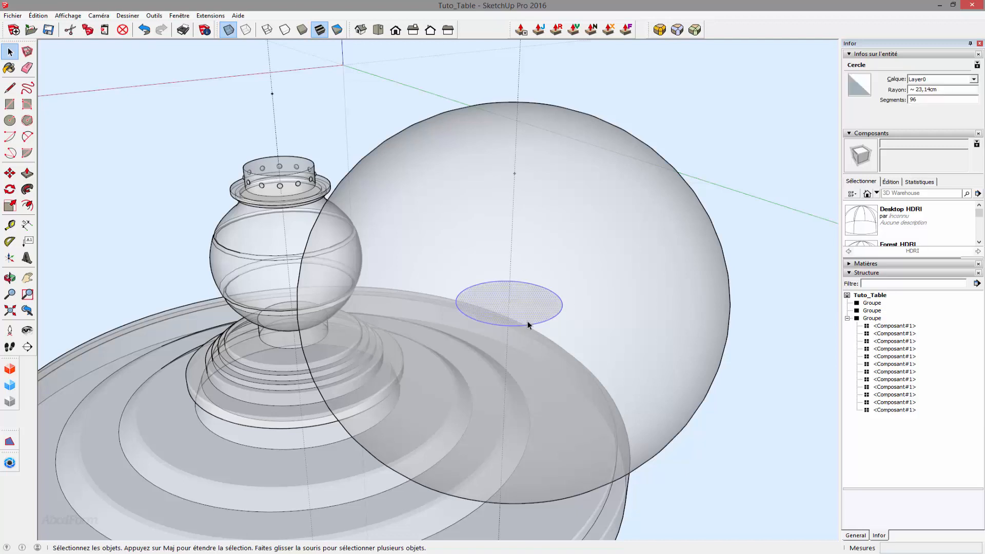
{"action": "double_click", "coordinate": [512, 304]}
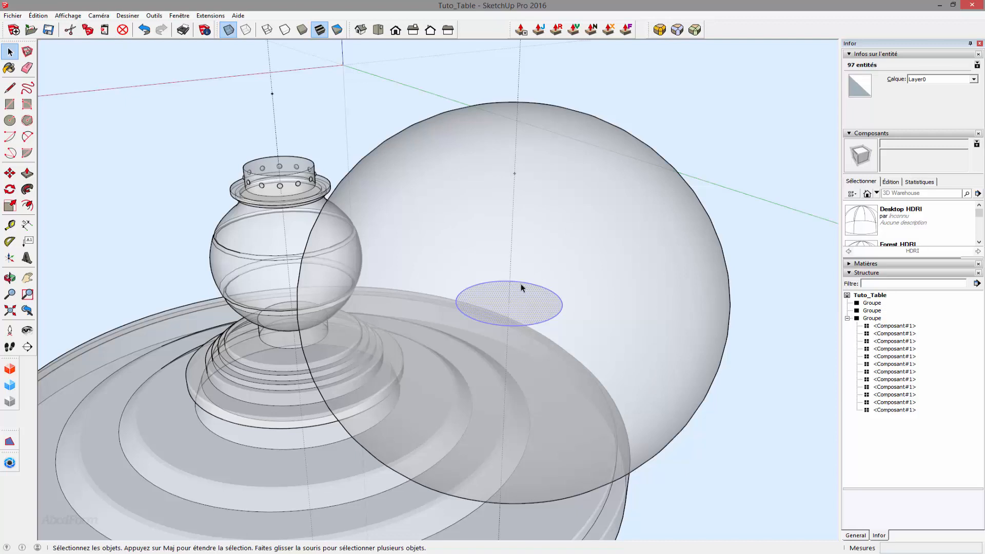
{"action": "key", "text": "Delete"}
{"action": "scroll", "coordinate": [521, 284], "scroll_direction": "down", "scroll_amount": 3}
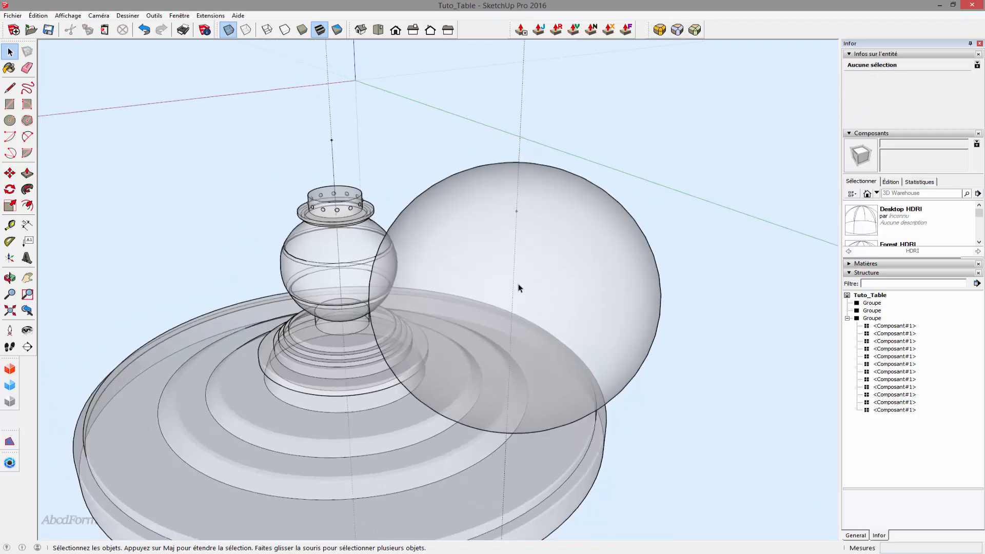
{"action": "middle_click_drag", "start_coordinate": [408, 181], "coordinate": [376, 101]}
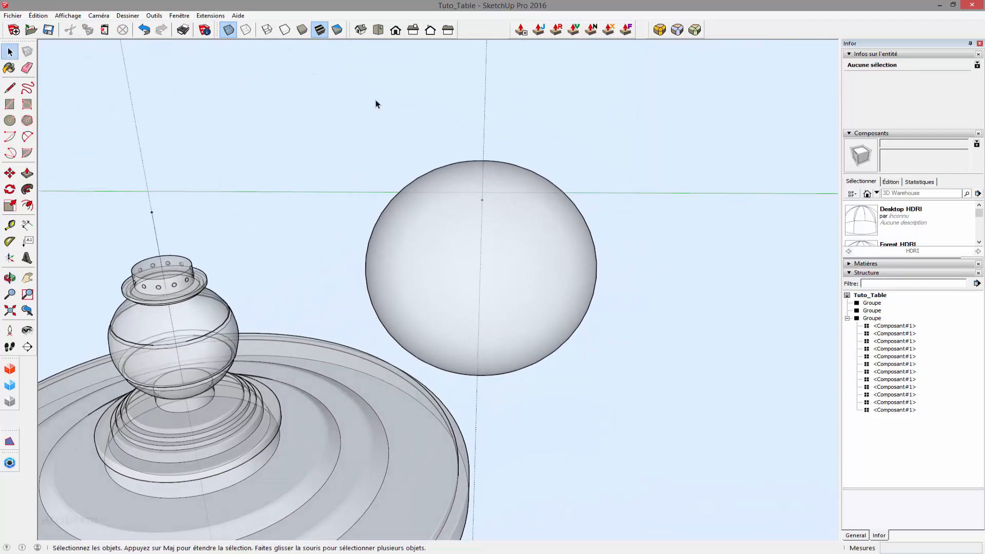
{"action": "left_click", "coordinate": [230, 30]}
- Select the whole sphere and make it a group
{"action": "middle_click_drag", "start_coordinate": [286, 82], "coordinate": [564, 216]}
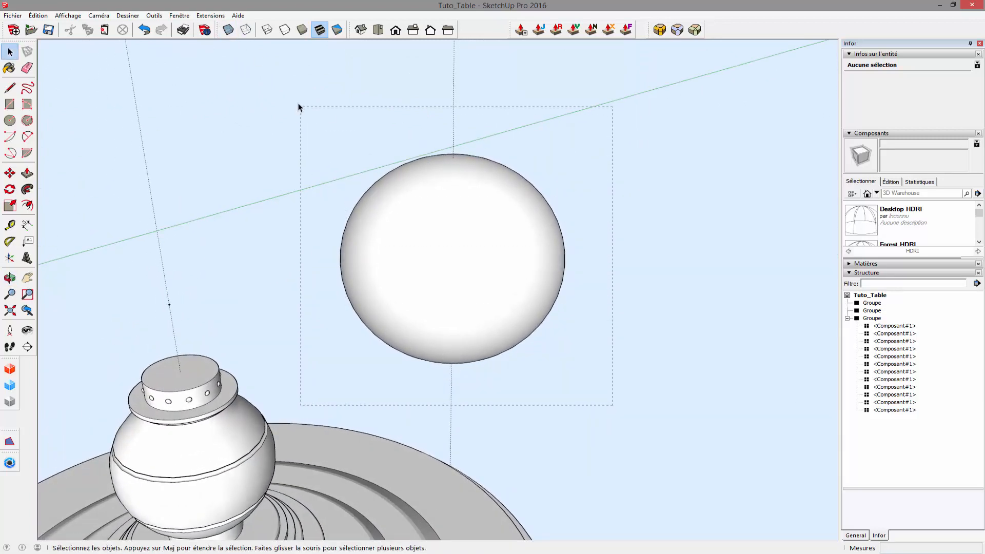
{"action": "left_click_drag", "start_coordinate": [296, 98], "coordinate": [296, 97]}
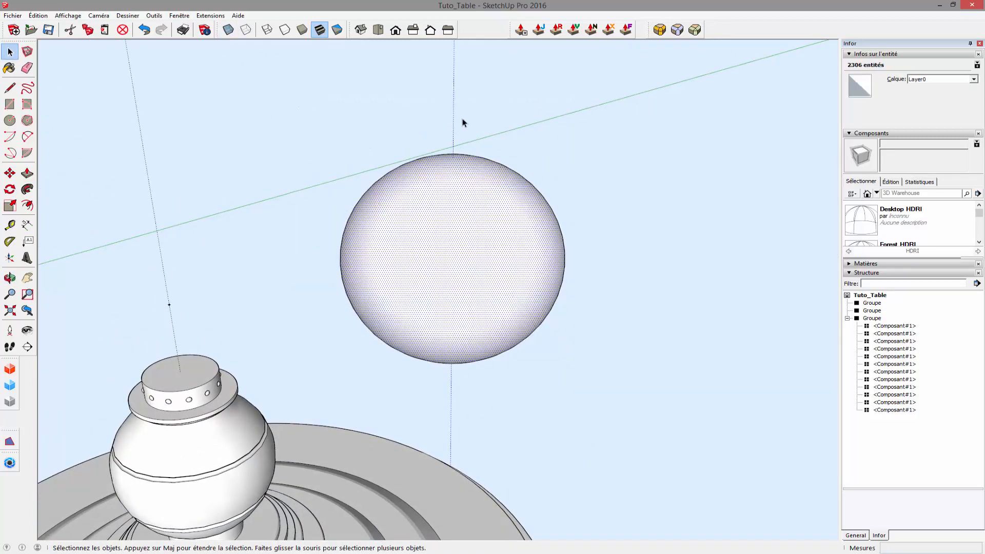
{"action": "right_click", "coordinate": [455, 240]}
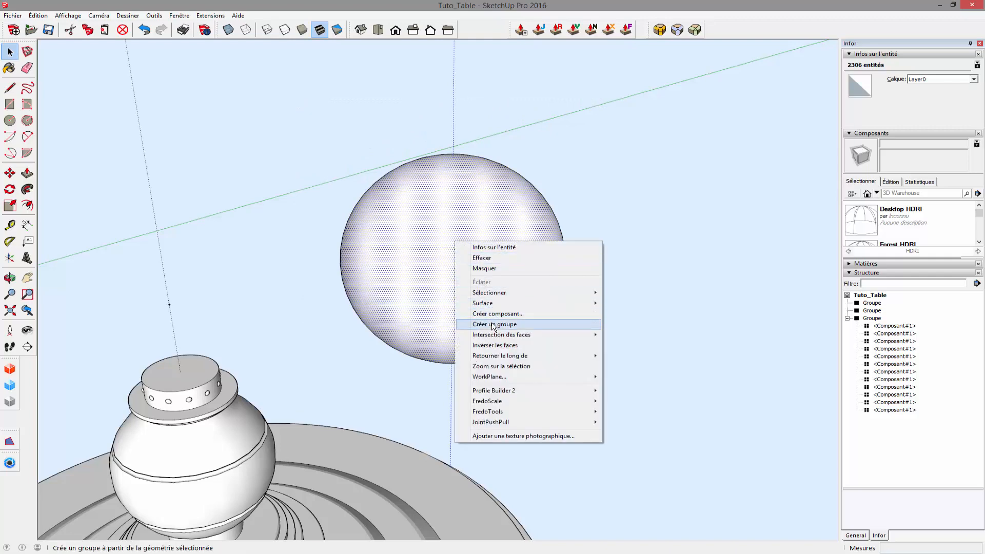
{"action": "left_click", "coordinate": [492, 324]}
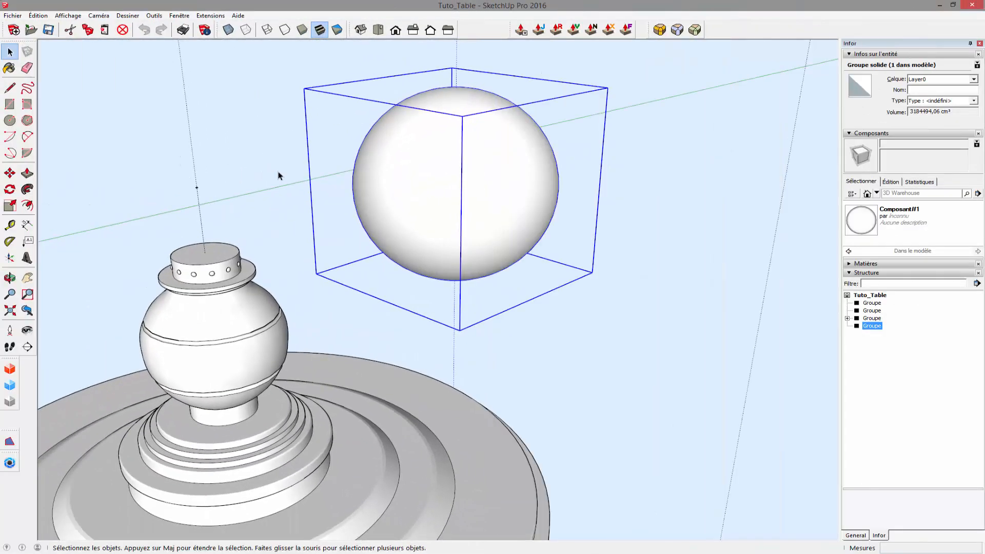
- Move the sphere group from its own vertical guide onto the guide along the table base's central axis, about 256 cm away
{"action": "scroll", "coordinate": [423, 193], "scroll_direction": "down", "scroll_amount": 5}
{"action": "scroll", "coordinate": [422, 193], "scroll_direction": "up", "scroll_amount": 4}
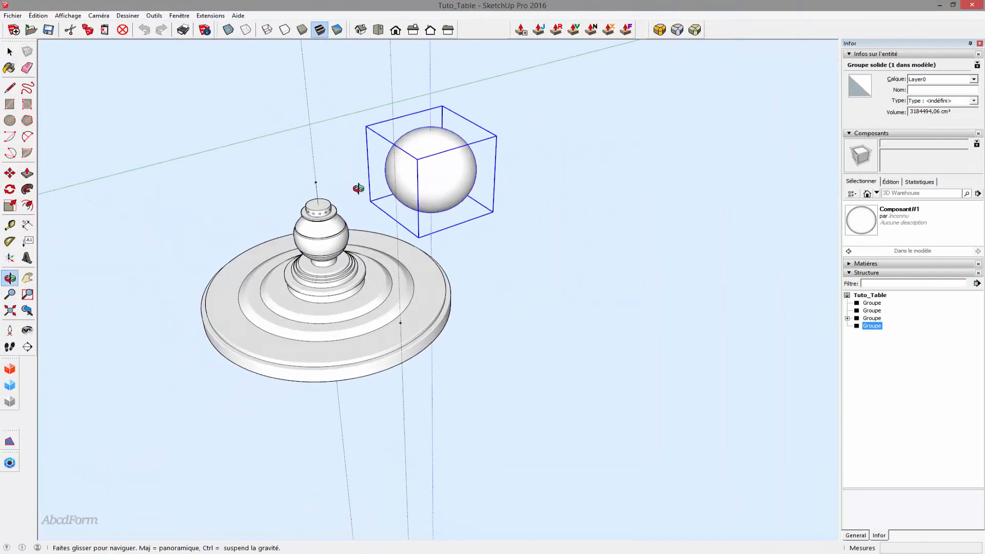
{"action": "middle_click_drag", "start_coordinate": [458, 75], "coordinate": [390, 130]}
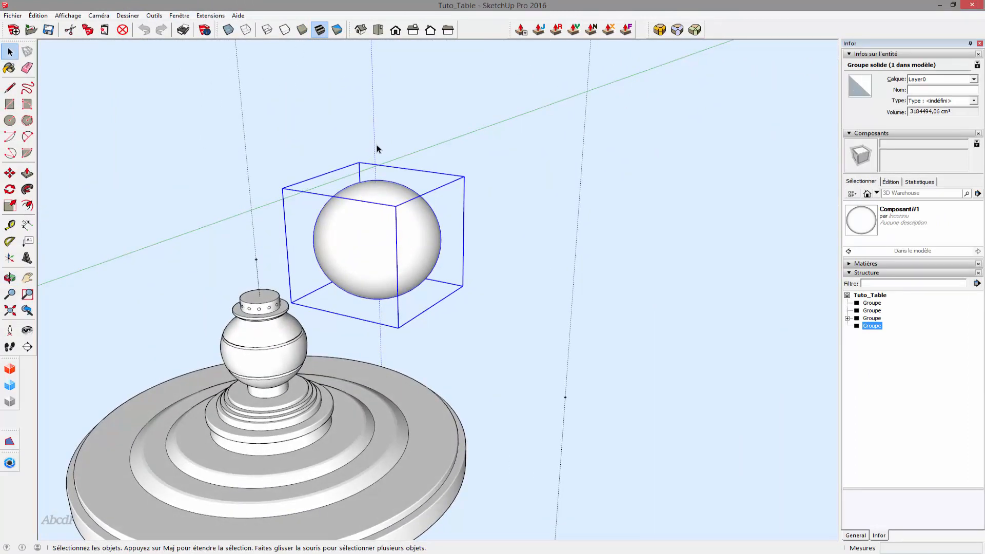
{"action": "key", "text": "m"}
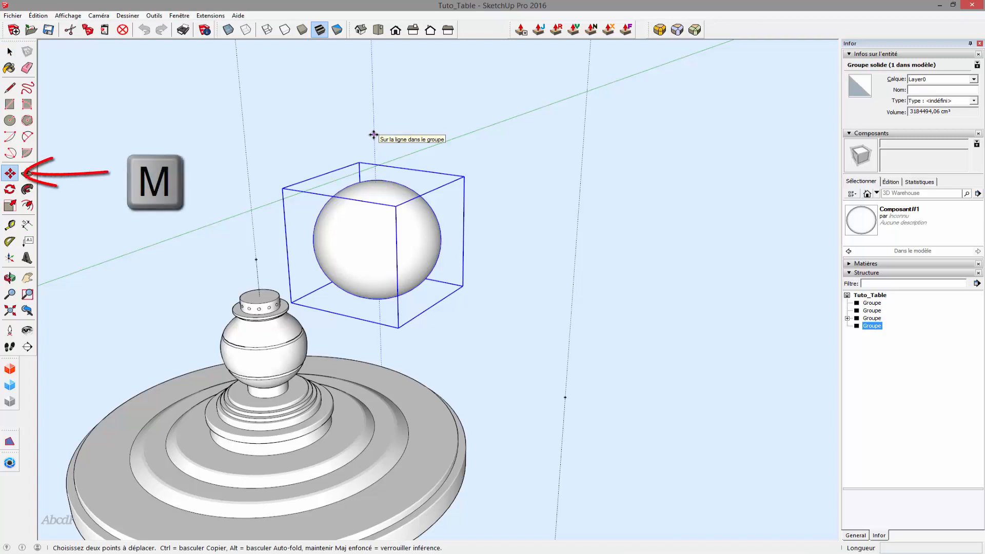
{"action": "scroll", "coordinate": [382, 95], "scroll_direction": "down", "scroll_amount": 3}
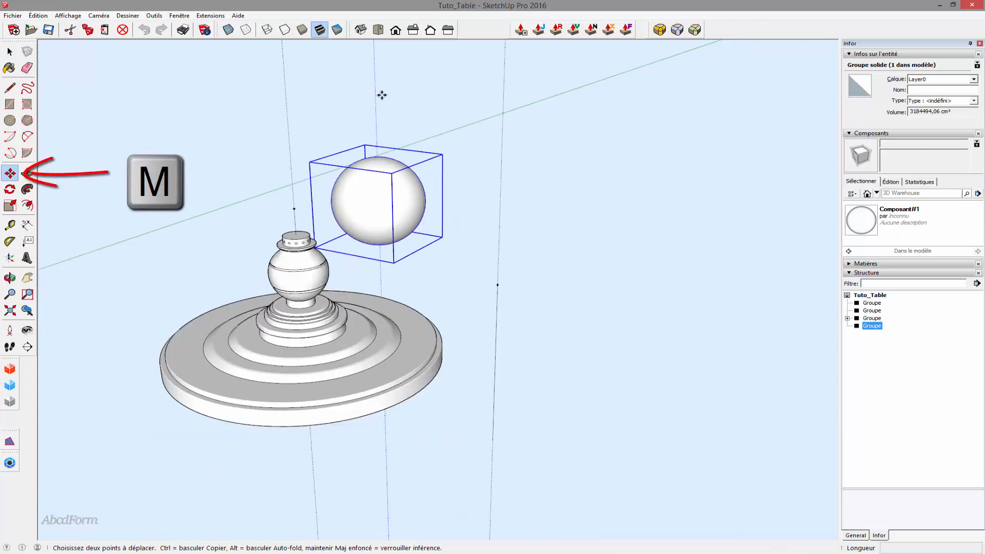
{"action": "middle_click_drag", "start_coordinate": [381, 95], "coordinate": [360, 231], "text": "shift"}
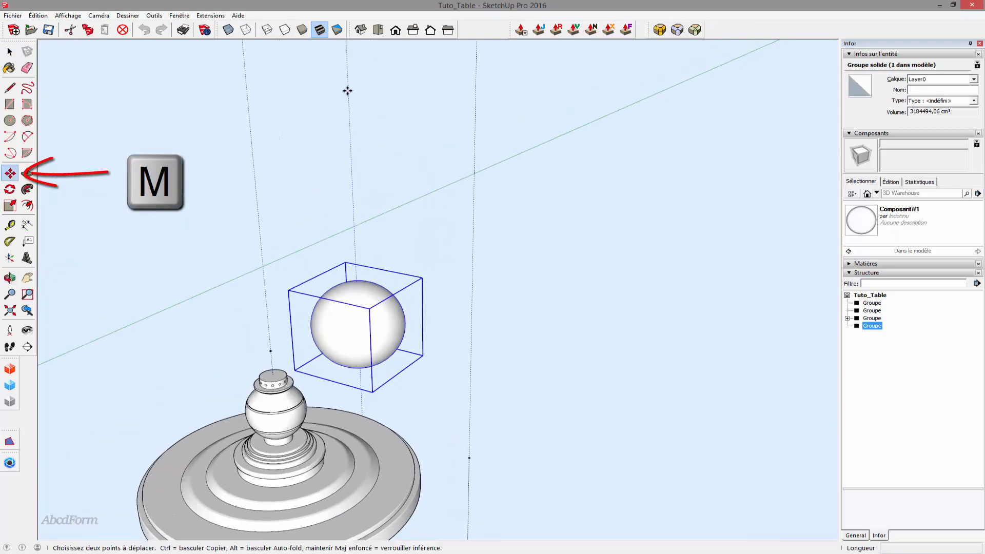
{"action": "left_click", "coordinate": [347, 91]}
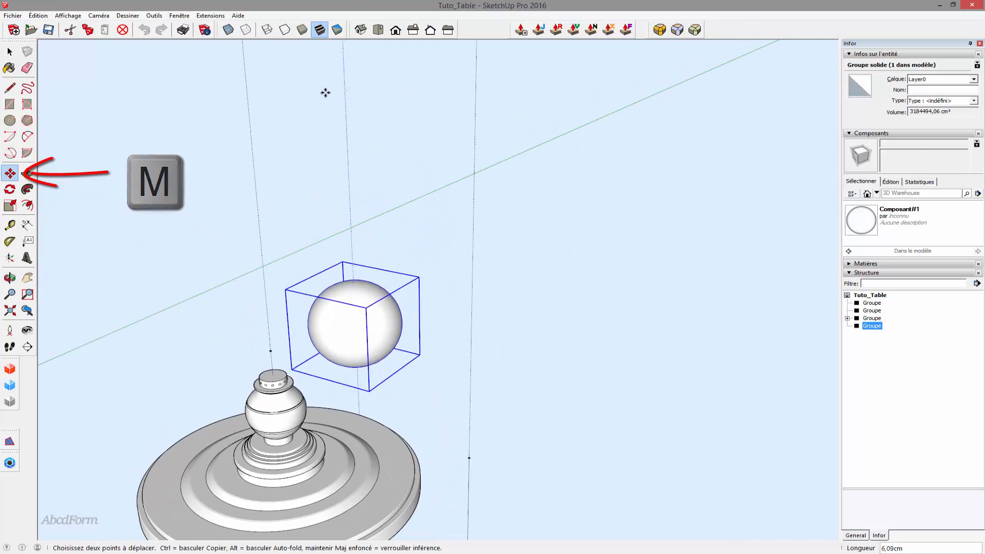
{"action": "left_click", "coordinate": [249, 98]}
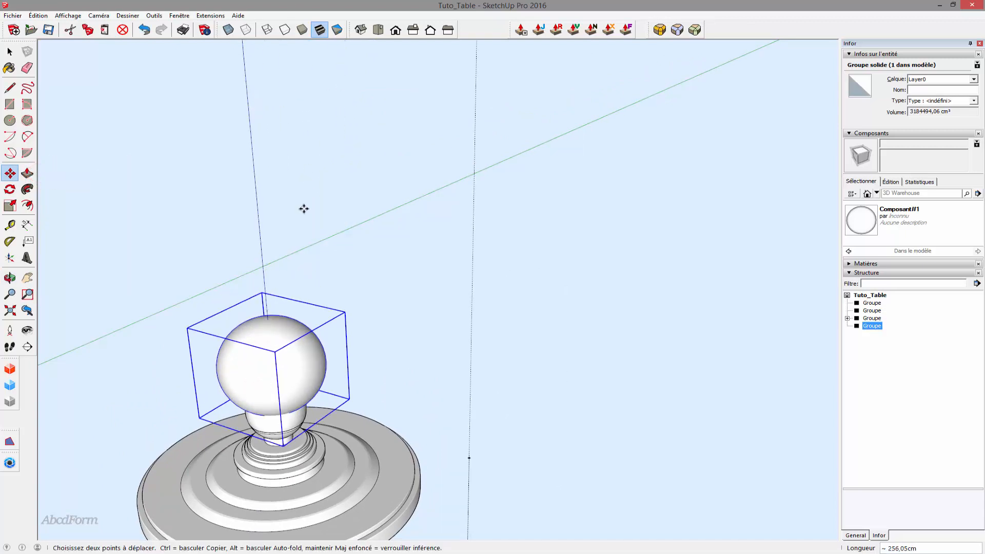
- Raise the sphere group along the blue axis until its underside sits at the top of the base's studded neck
{"action": "scroll", "coordinate": [300, 231], "scroll_direction": "down", "scroll_amount": 2}
{"action": "middle_click_drag", "start_coordinate": [299, 239], "coordinate": [301, 182]}
{"action": "scroll", "coordinate": [251, 315], "scroll_direction": "up", "scroll_amount": 3}
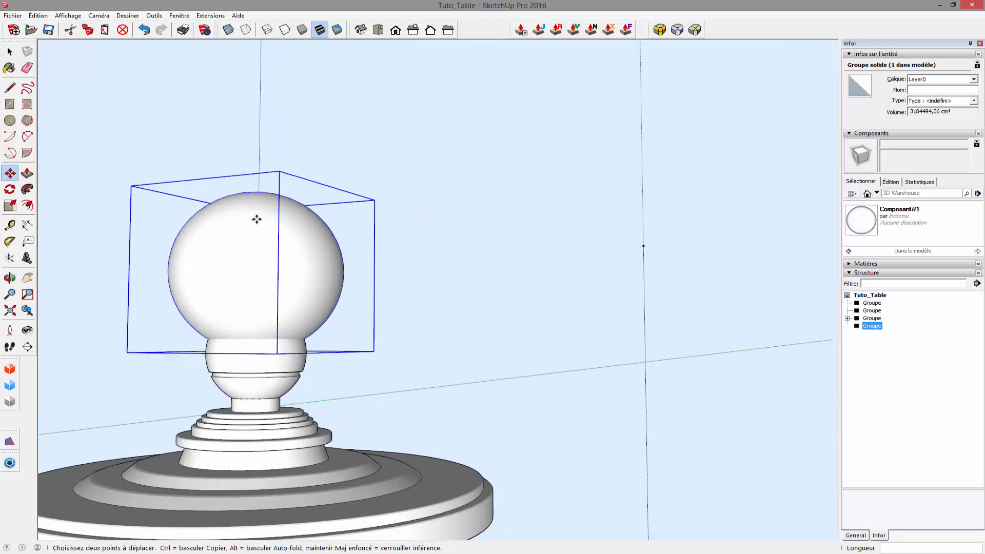
{"action": "scroll", "coordinate": [262, 186], "scroll_direction": "up", "scroll_amount": 6}
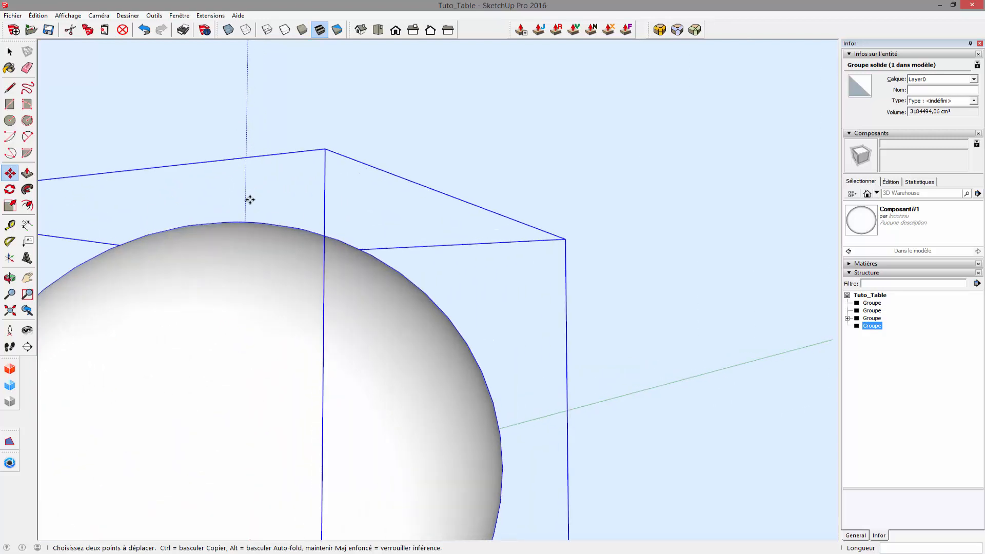
{"action": "scroll", "coordinate": [249, 200], "scroll_direction": "down", "scroll_amount": 10}
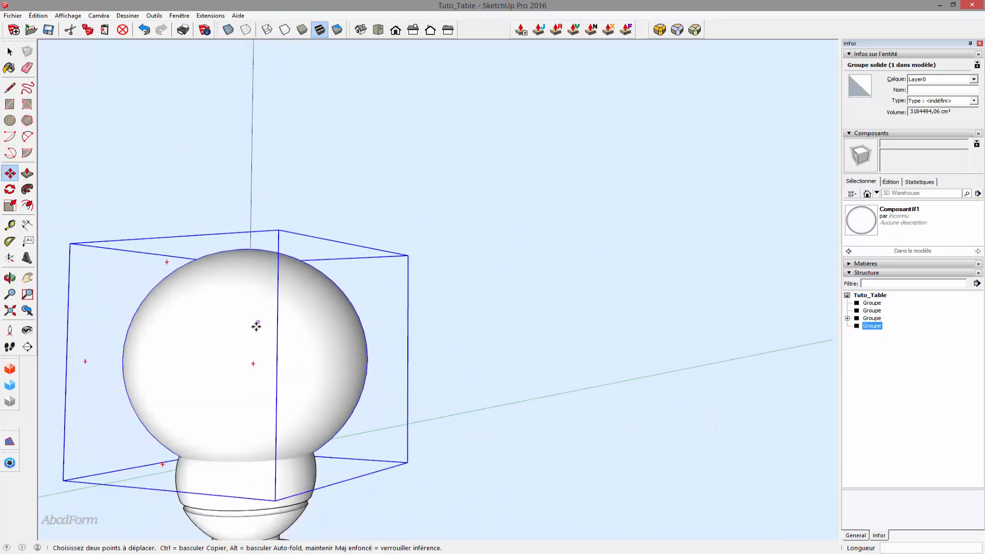
{"action": "scroll", "coordinate": [244, 404], "scroll_direction": "up", "scroll_amount": 6}
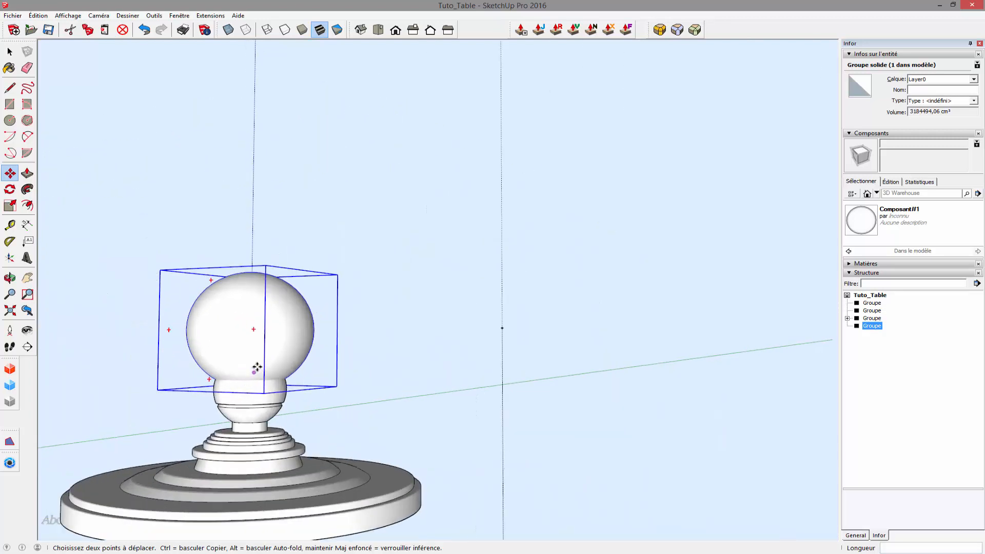
{"action": "middle_click_drag", "start_coordinate": [244, 405], "coordinate": [237, 315]}
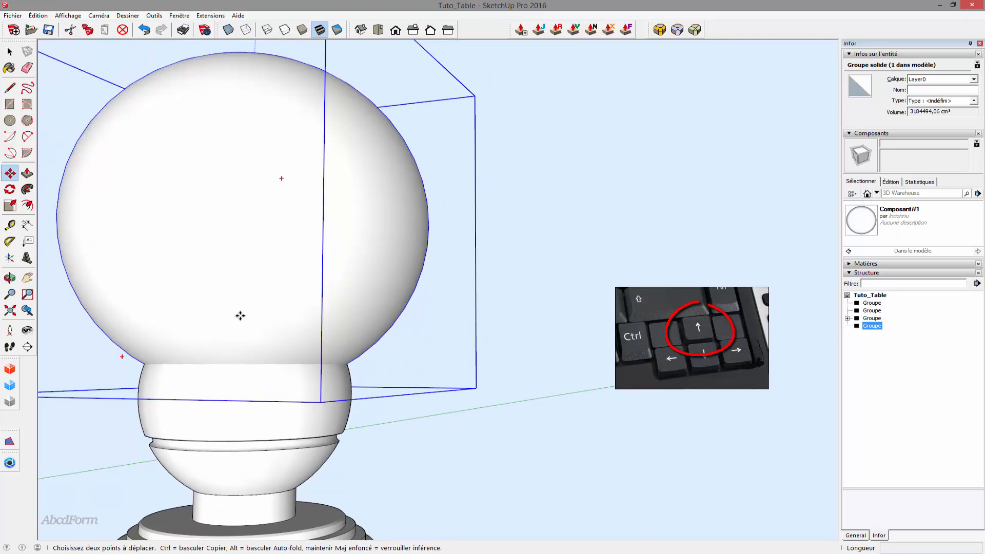
{"action": "left_click", "coordinate": [240, 316]}
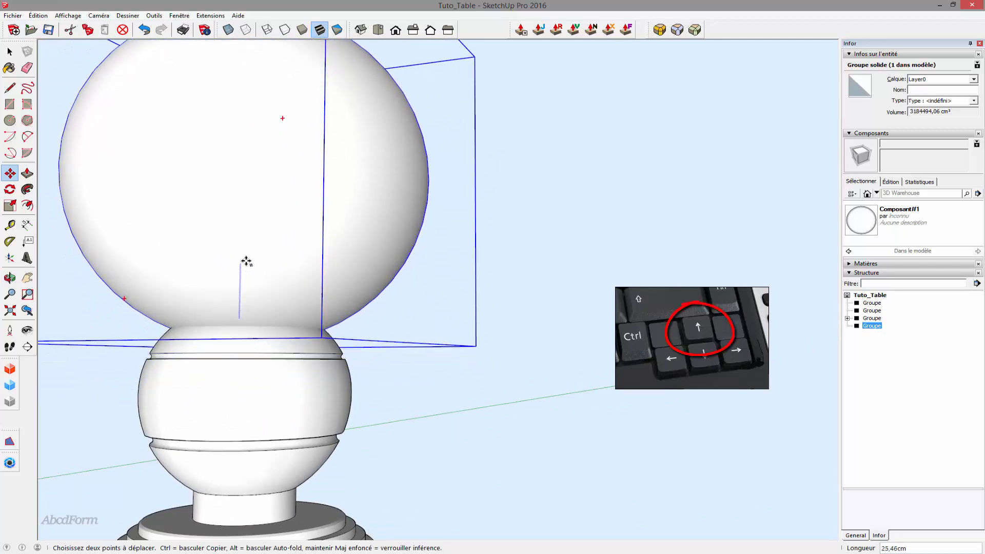
{"action": "left_click", "coordinate": [263, 170]}
- Lower the sphere group about 0.4 cm along the blue axis so it seats into the top of the studded neck
{"action": "scroll", "coordinate": [241, 272], "scroll_direction": "up", "scroll_amount": 6}
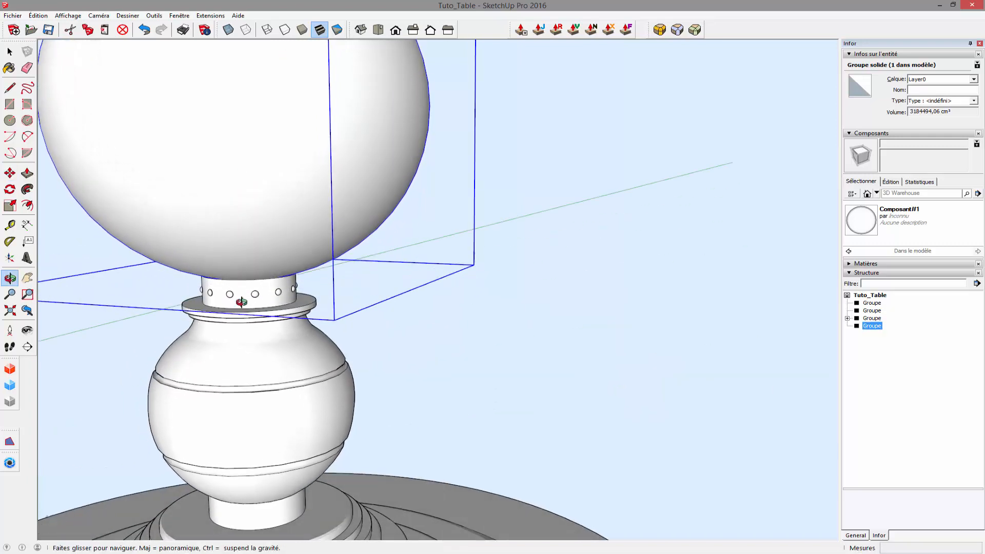
{"action": "scroll", "coordinate": [252, 280], "scroll_direction": "up", "scroll_amount": 2}
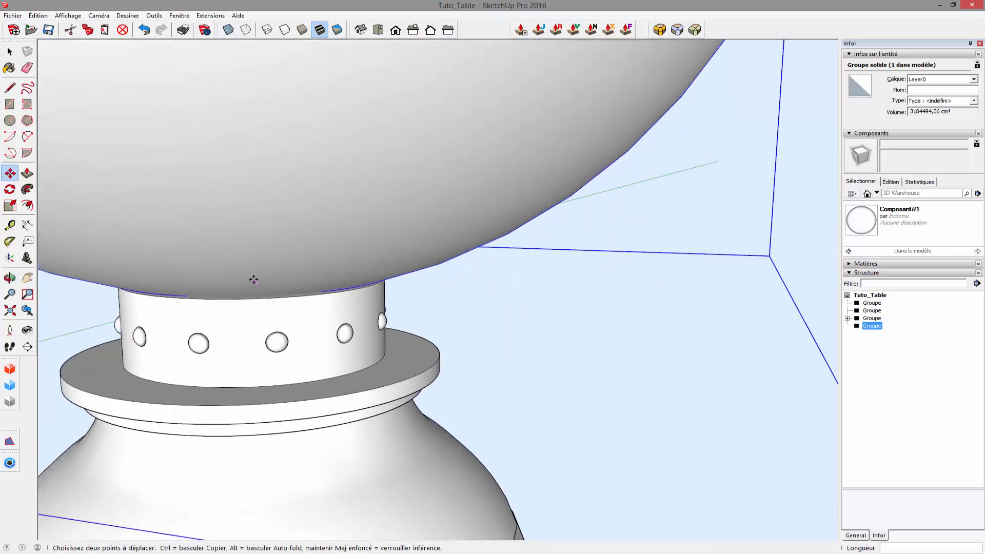
{"action": "left_click", "coordinate": [259, 281]}
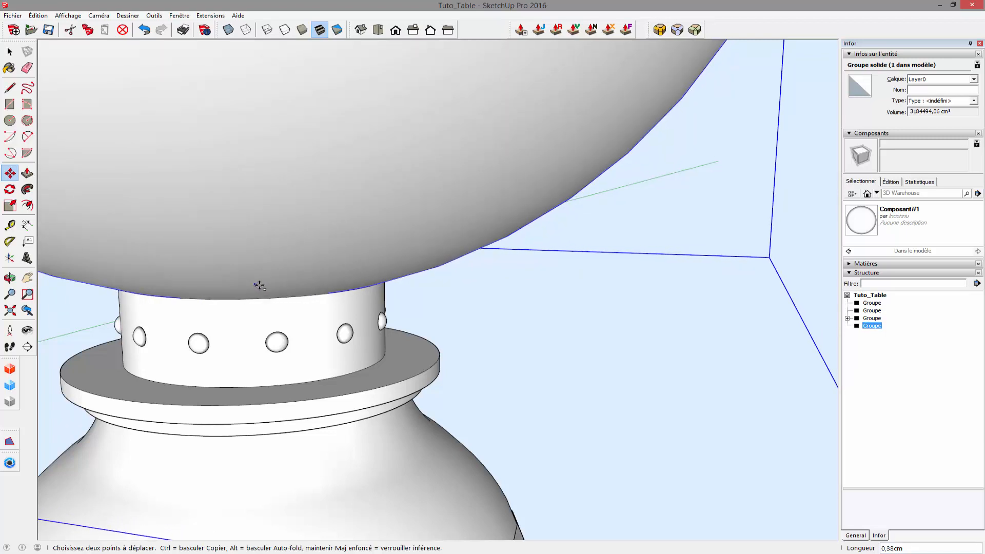
{"action": "left_click", "coordinate": [259, 285]}
{"action": "scroll", "coordinate": [263, 288], "scroll_direction": "down", "scroll_amount": 5}
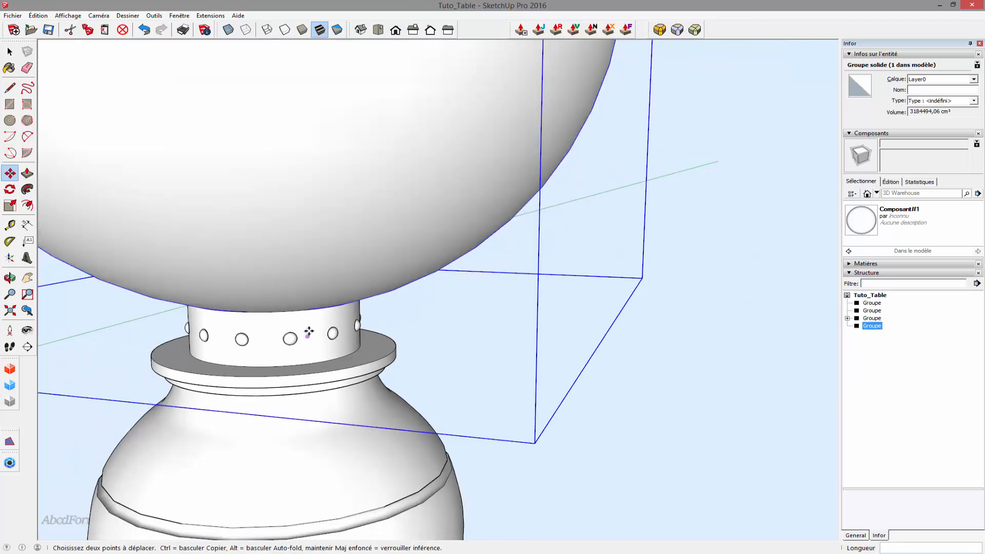
- Deselect the sphere group and turn on the display of hidden geometry for the whole model
{"action": "key", "text": "space"}
{"action": "left_click", "coordinate": [545, 344]}
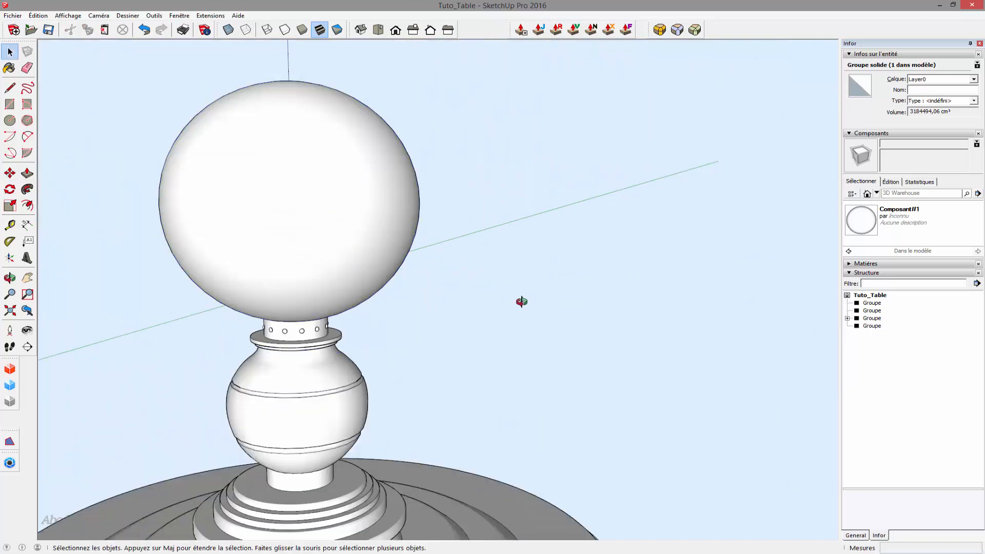
{"action": "middle_click_drag", "start_coordinate": [522, 302], "coordinate": [220, 294]}
{"action": "scroll", "coordinate": [242, 235], "scroll_direction": "down", "scroll_amount": 5}
{"action": "middle_click_drag", "start_coordinate": [244, 235], "coordinate": [120, 234]}
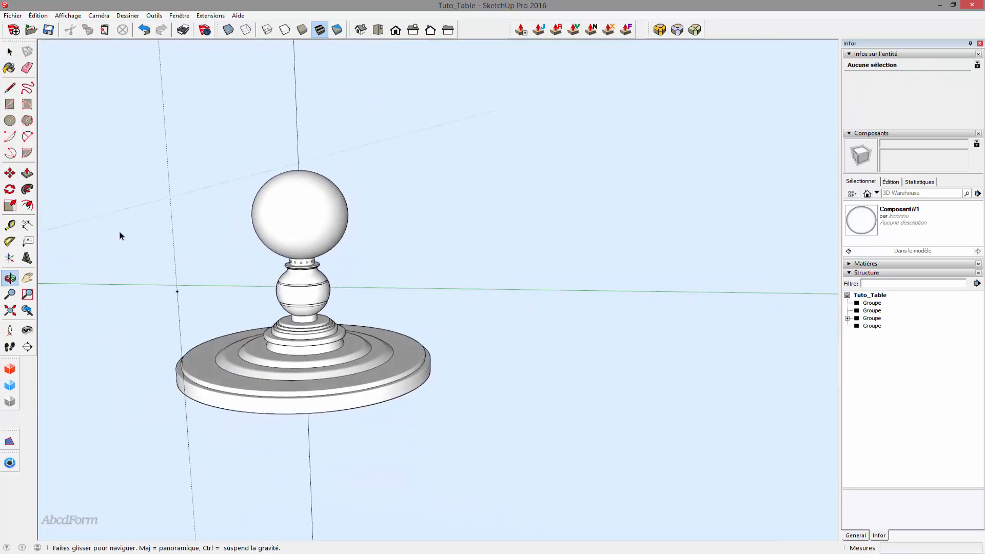
{"action": "scroll", "coordinate": [274, 212], "scroll_direction": "up", "scroll_amount": 5}
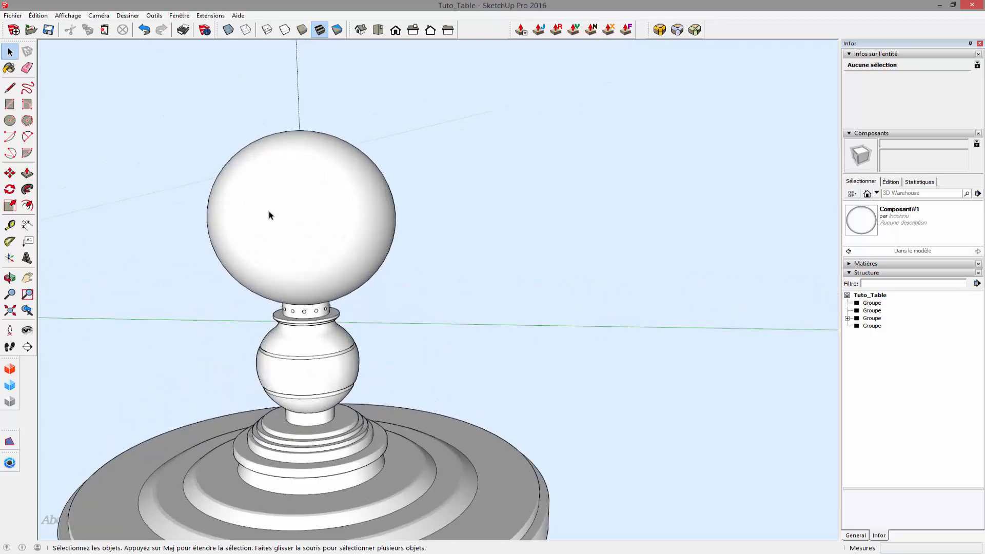
{"action": "left_click", "coordinate": [68, 15]}
{"action": "left_click", "coordinate": [84, 50]}
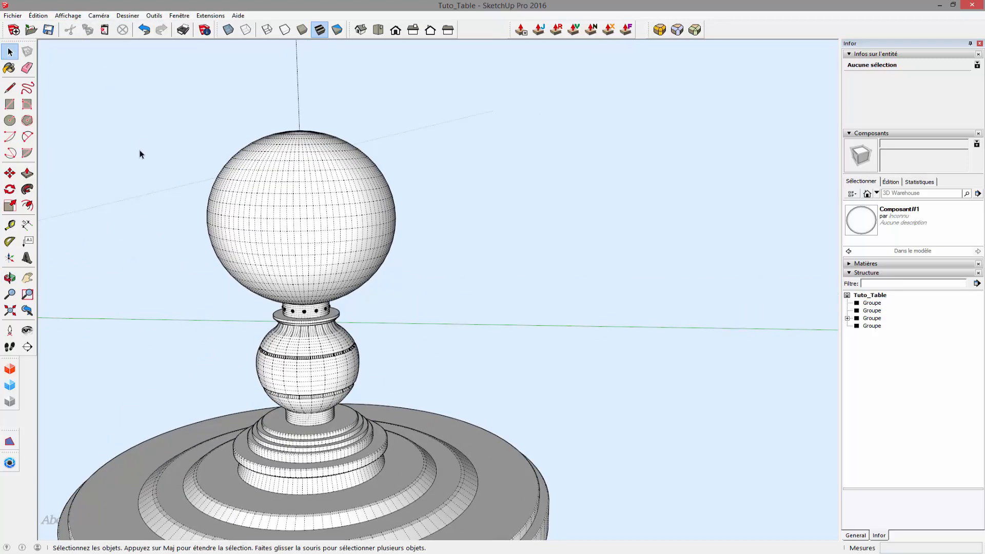
{"action": "middle_click_drag", "start_coordinate": [139, 150], "coordinate": [149, 149]}
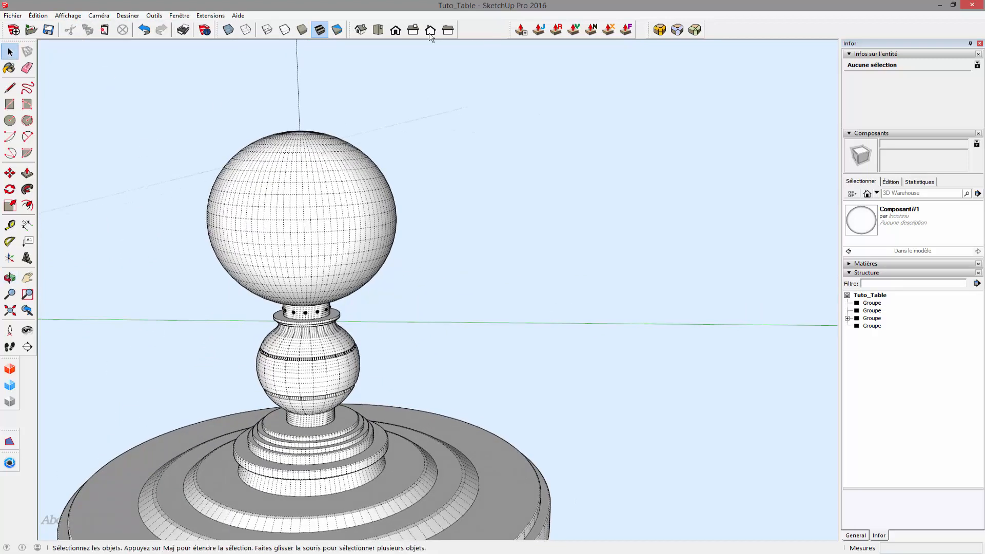
- Show the model from the front in parallel projection
{"action": "left_click", "coordinate": [395, 30]}
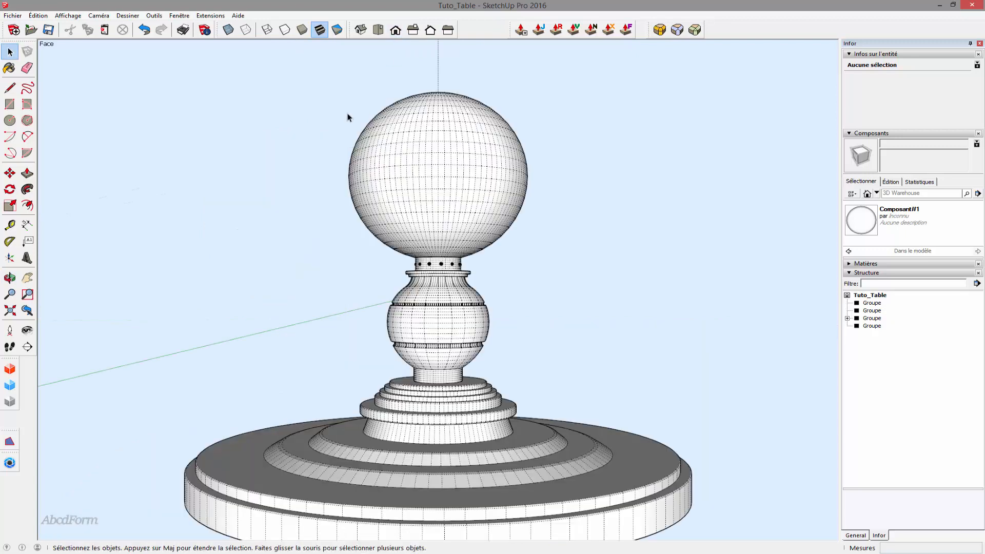
{"action": "left_click", "coordinate": [96, 17]}
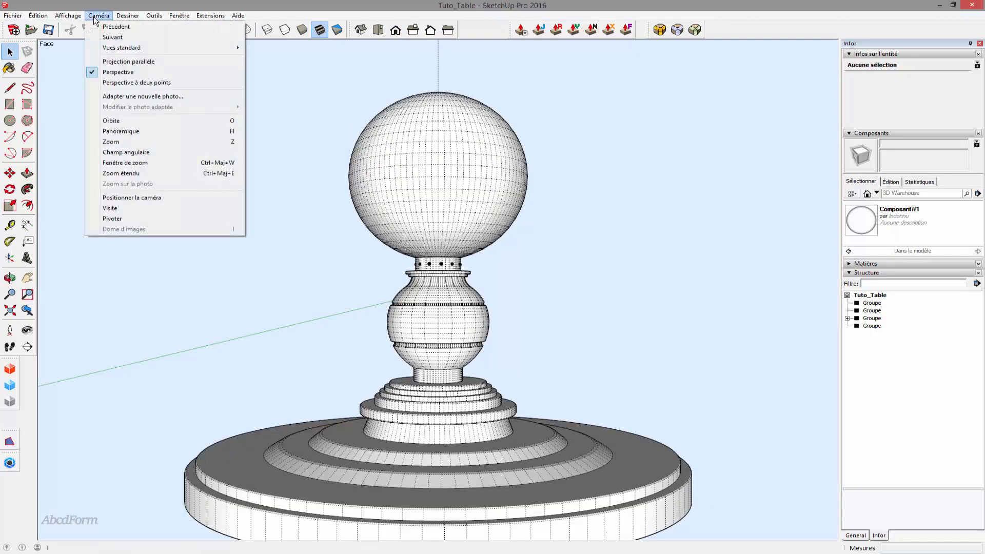
{"action": "left_click", "coordinate": [129, 61]}
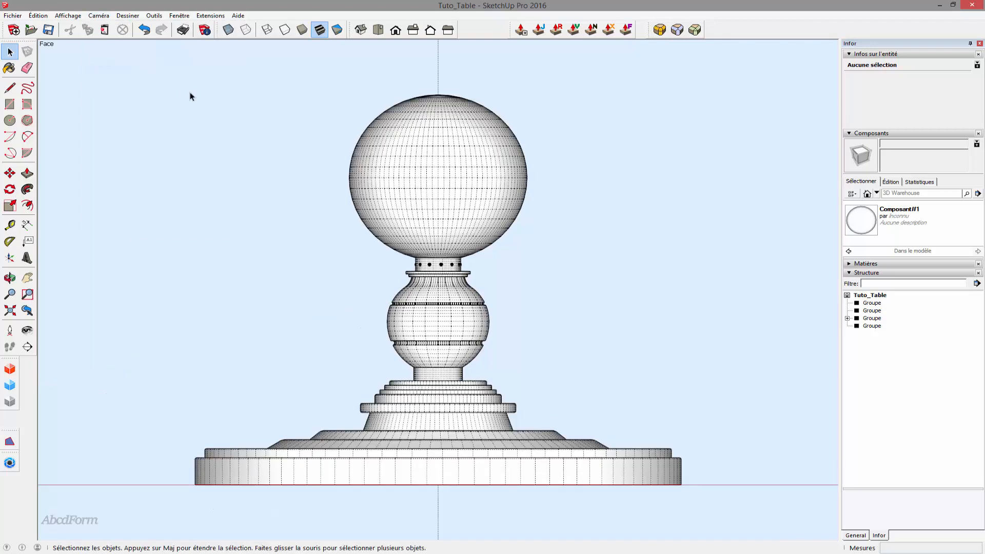
- Inside the sphere group, select the narrow band of faces around the equator and make it a nested group
{"action": "double_click", "coordinate": [435, 179]}
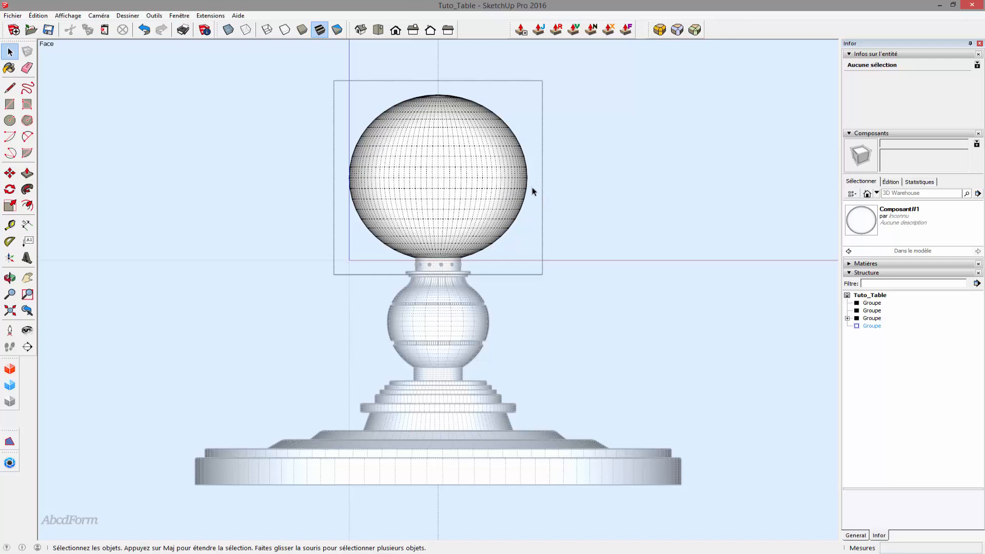
{"action": "left_click_drag", "start_coordinate": [534, 179], "coordinate": [373, 177]}
{"action": "left_click_drag", "start_coordinate": [361, 179], "coordinate": [339, 174]}
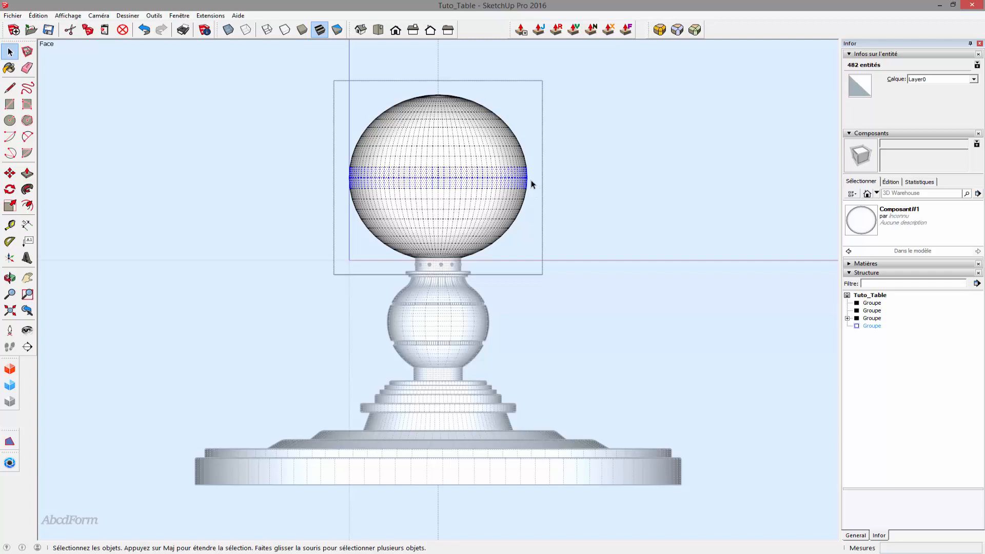
{"action": "middle_click_drag", "start_coordinate": [595, 199], "coordinate": [627, 197]}
{"action": "right_click", "coordinate": [453, 174]}
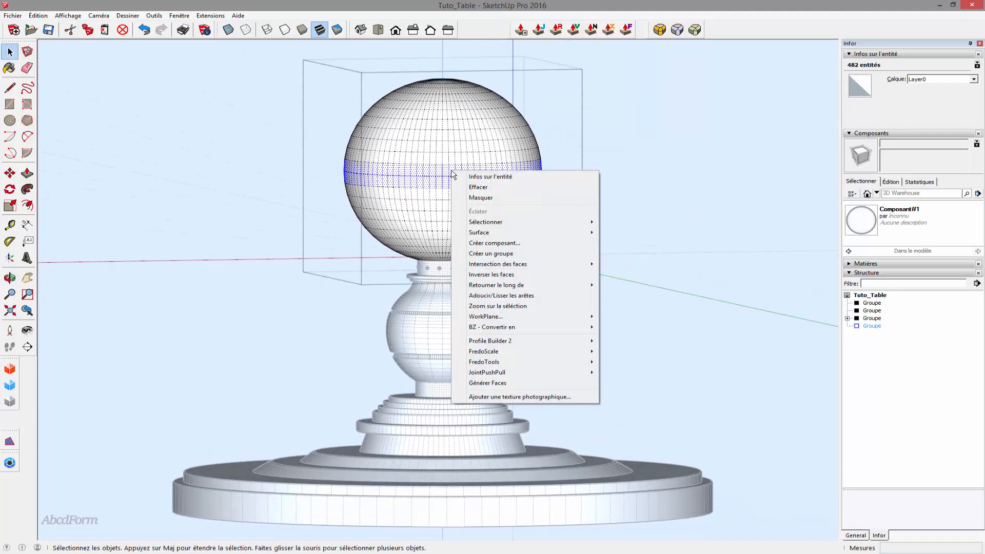
{"action": "left_click", "coordinate": [487, 253]}
{"action": "middle_click_drag", "start_coordinate": [184, 253], "coordinate": [664, 235]}
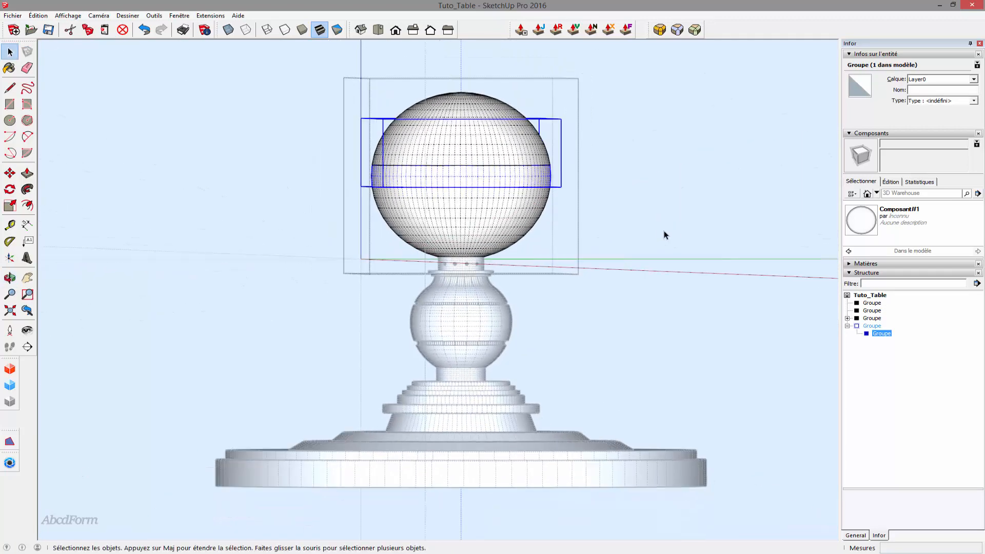
- Switch the camera back to perspective and view the banded sphere from slightly above
{"action": "left_click", "coordinate": [99, 15]}
{"action": "left_click", "coordinate": [120, 72]}
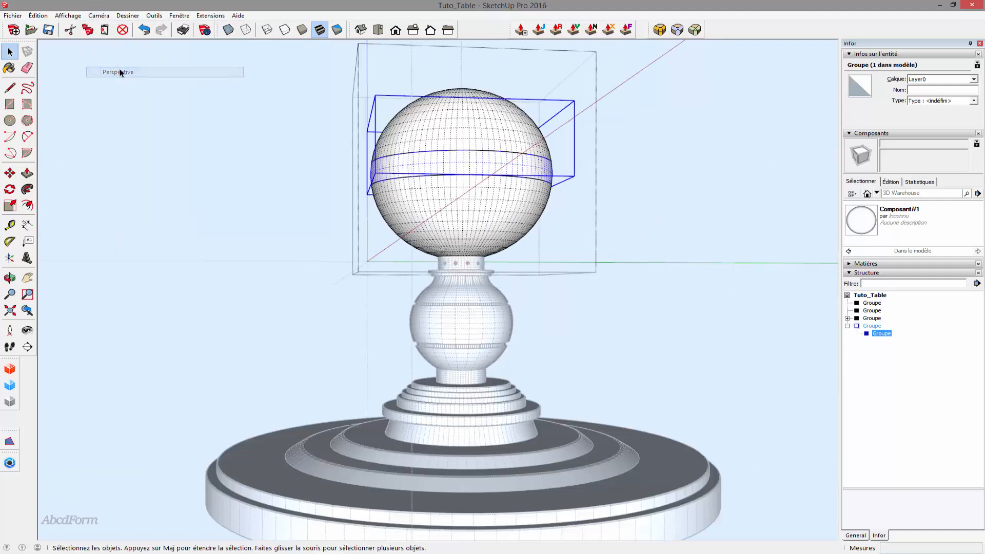
{"action": "middle_click_drag", "start_coordinate": [262, 247], "coordinate": [631, 217]}
{"action": "scroll", "coordinate": [605, 212], "scroll_direction": "up", "scroll_amount": 3}
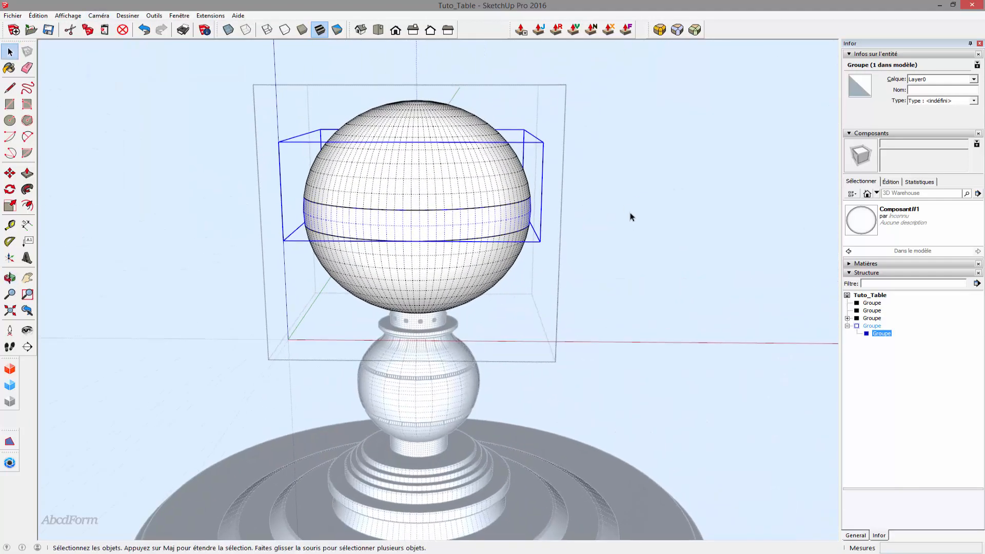
- Hide the equatorial band group to check the opening it leaves in the sphere, and reveal it again
{"action": "right_click", "coordinate": [881, 334]}
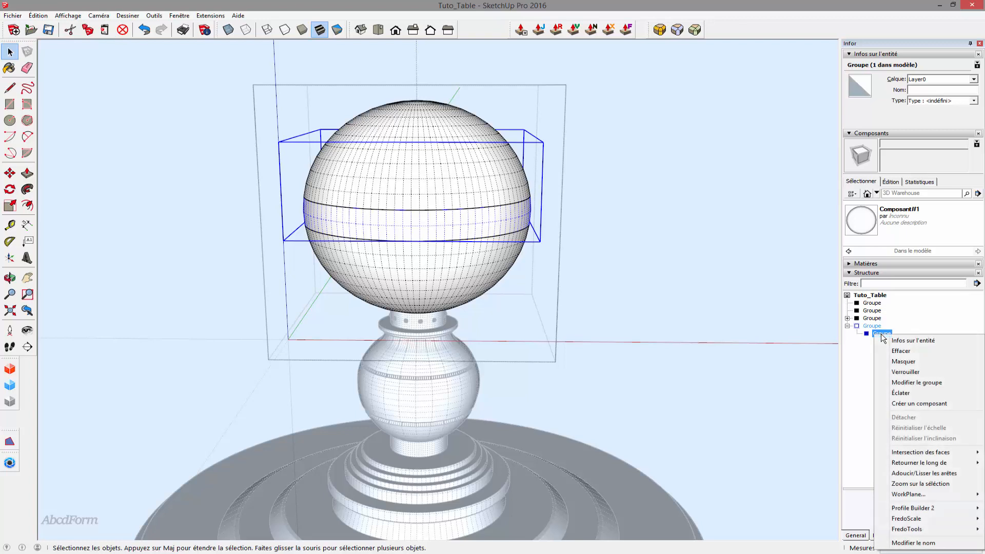
{"action": "left_click", "coordinate": [903, 361]}
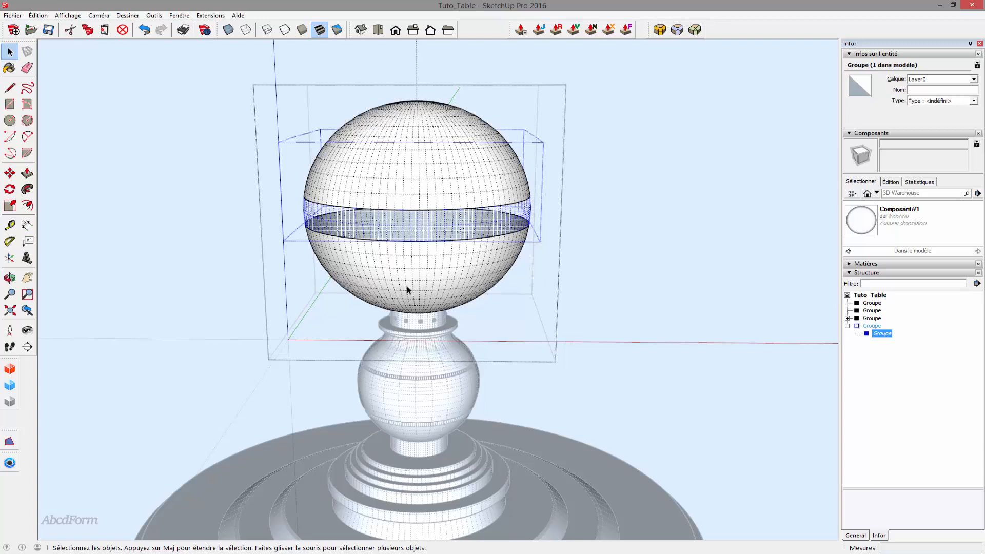
{"action": "right_click", "coordinate": [883, 336]}
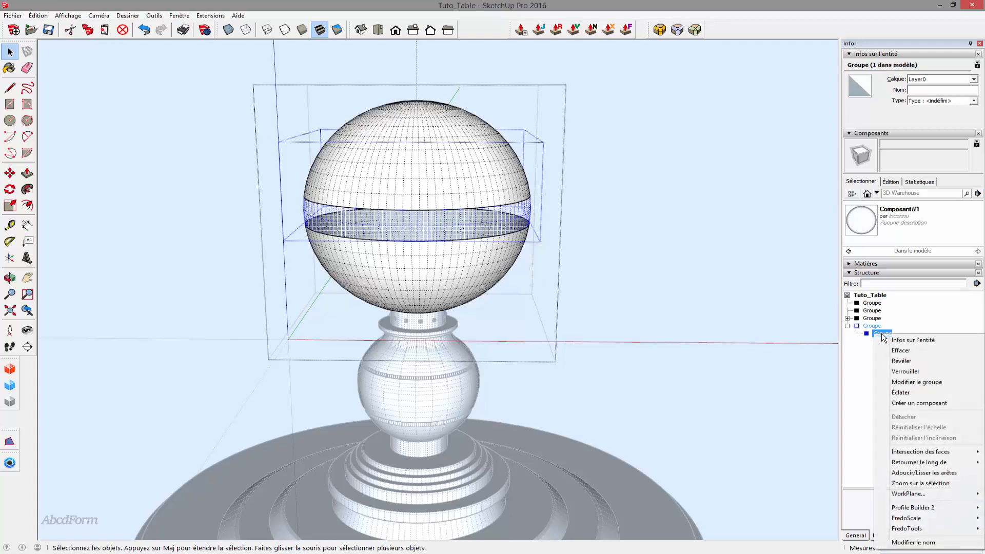
{"action": "left_click", "coordinate": [901, 361]}
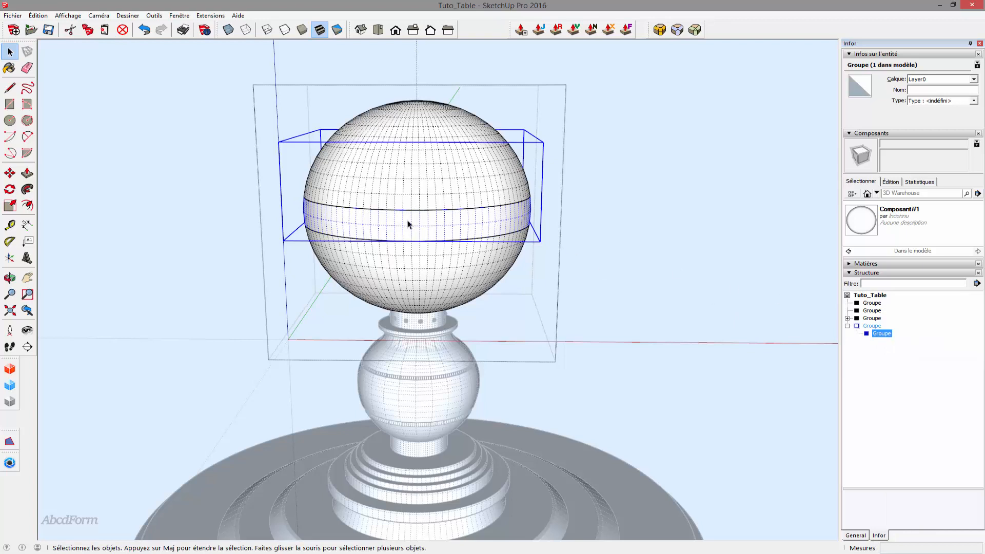
- Copy the equatorial band group in place with a 0 cm offset and explode the copy into the sphere
{"action": "key", "text": "m"}
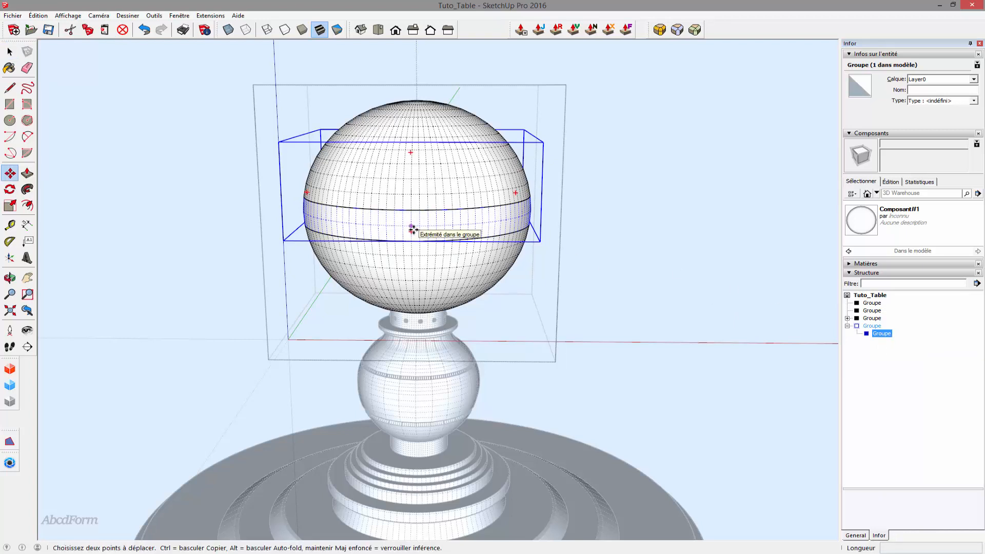
{"action": "left_click", "coordinate": [413, 229]}
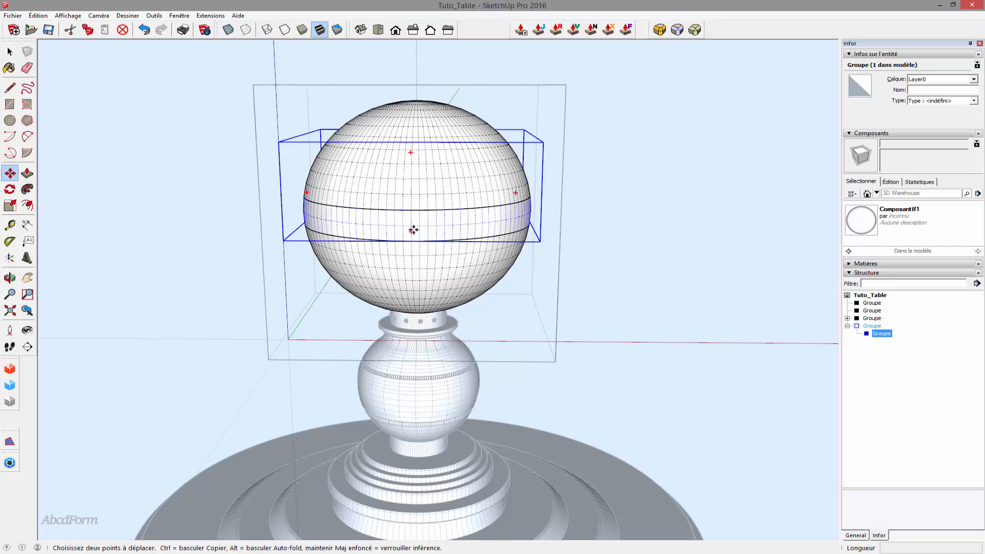
{"action": "key", "text": "ctrl"}
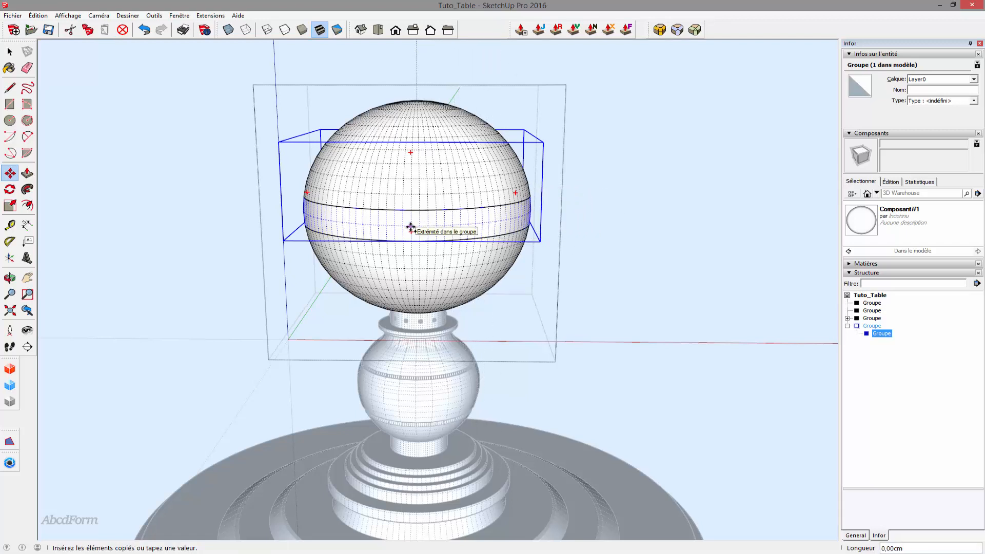
{"action": "left_click", "coordinate": [411, 227]}
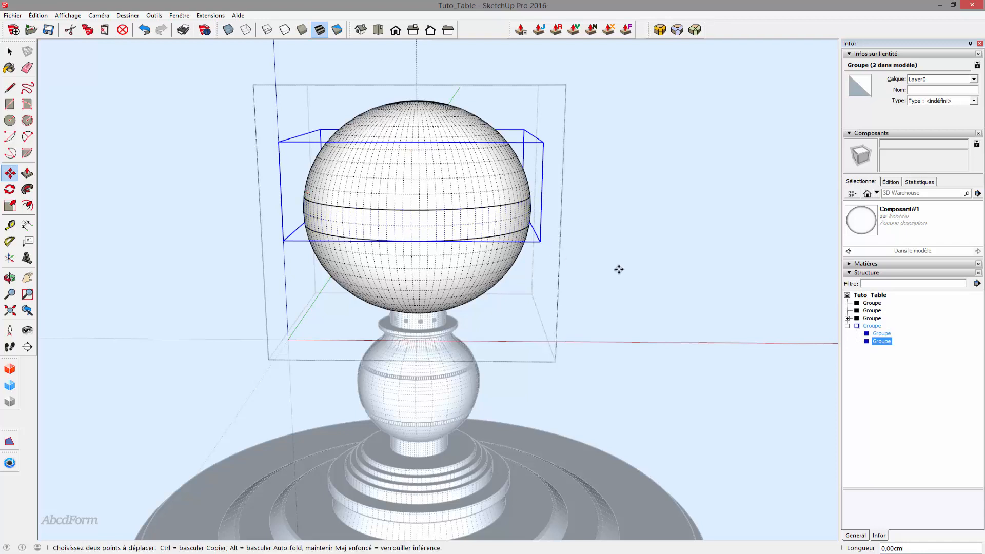
{"action": "right_click", "coordinate": [883, 341]}
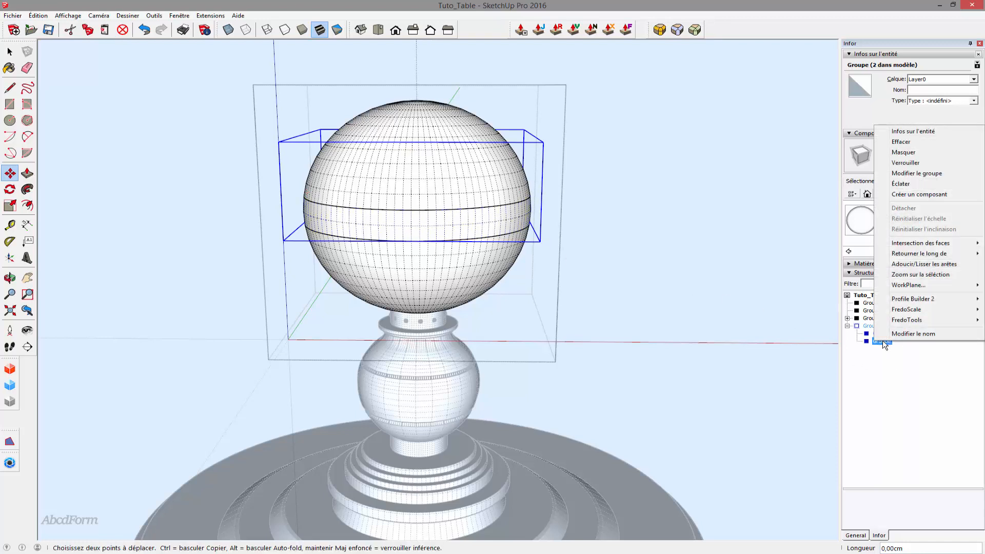
{"action": "left_click", "coordinate": [900, 184]}
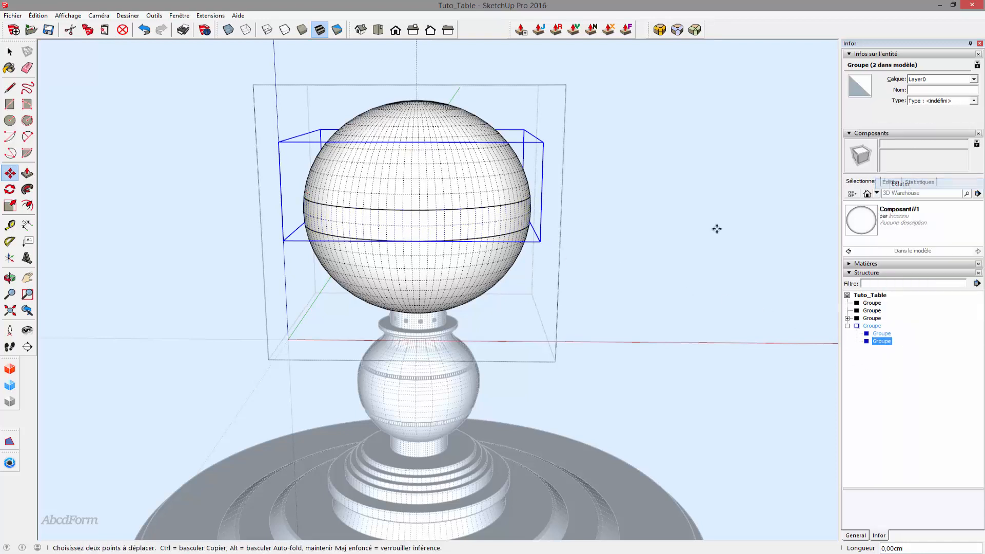
- Hide the remaining equatorial band group and leave the sphere group
{"action": "right_click", "coordinate": [887, 338]}
{"action": "left_click", "coordinate": [897, 363]}
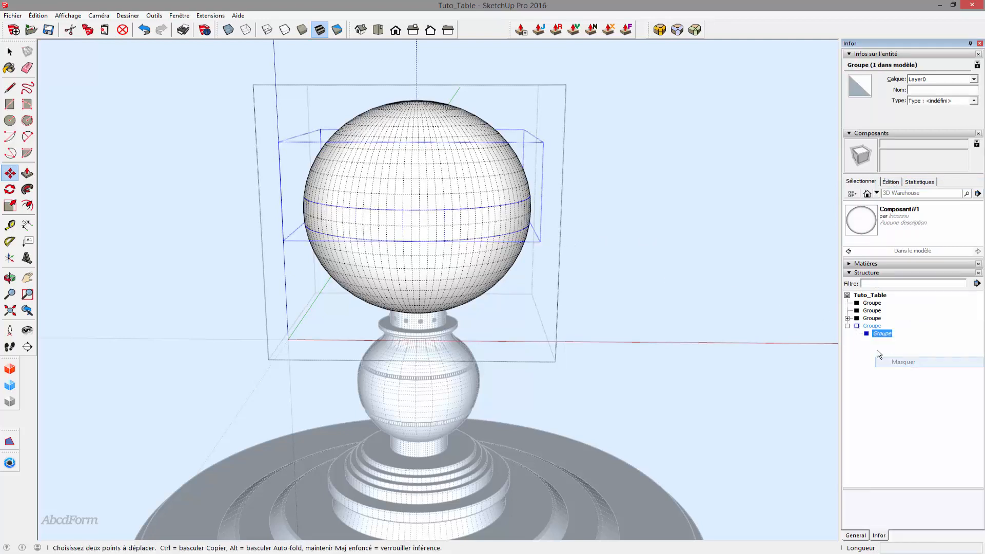
{"action": "key", "text": "space"}
{"action": "left_click", "coordinate": [595, 242]}
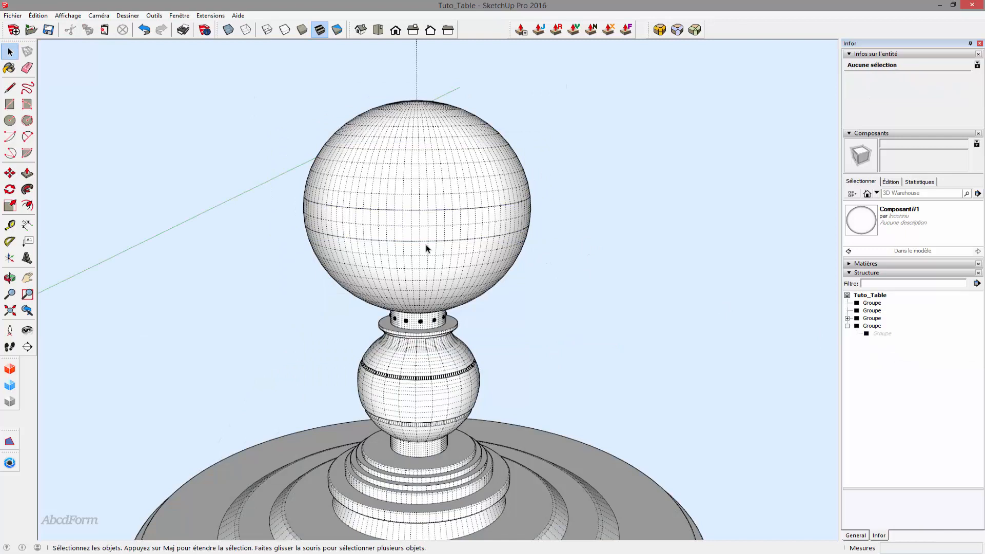
{"action": "middle_click_drag", "start_coordinate": [597, 215], "coordinate": [594, 218]}
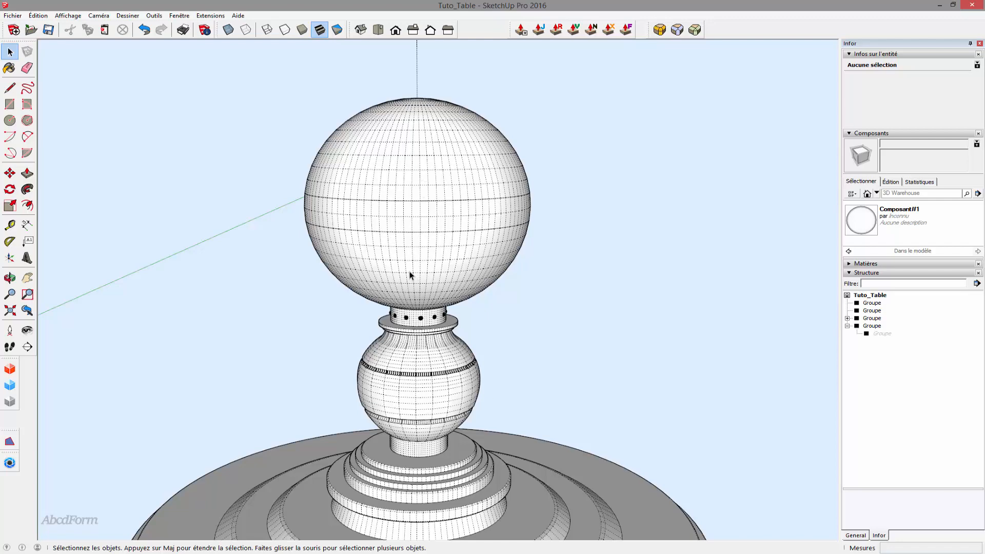
- Open the sphere group for editing, seen from above
{"action": "scroll", "coordinate": [257, 215], "scroll_direction": "down", "scroll_amount": 3}
{"action": "middle_click_drag", "start_coordinate": [257, 216], "coordinate": [277, 326]}
{"action": "left_click", "coordinate": [376, 214]}
{"action": "double_click", "coordinate": [376, 214]}
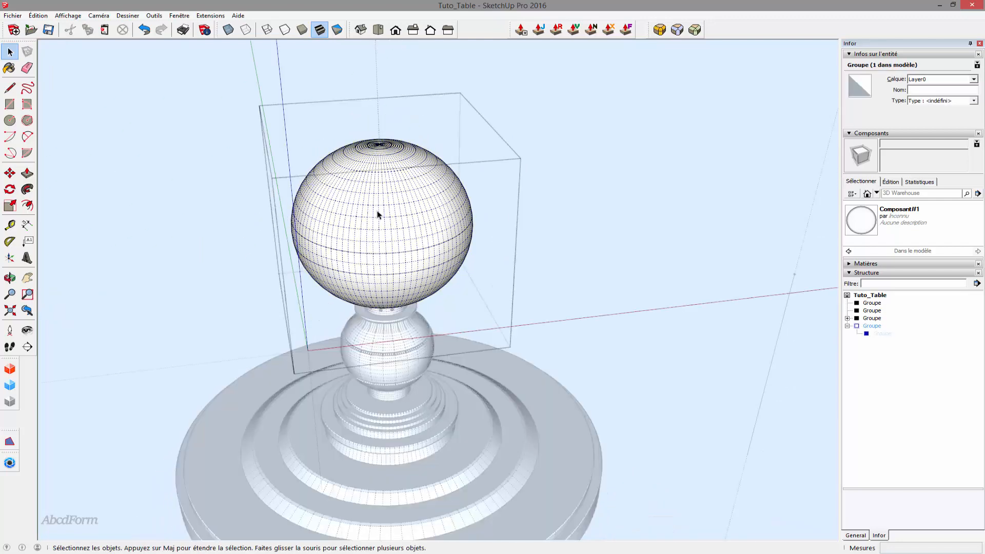
- Select three adjacent columns of faces running from the sphere's upper pole through the first three rings
{"action": "scroll", "coordinate": [376, 213], "scroll_direction": "up", "scroll_amount": 2}
{"action": "middle_click_drag", "start_coordinate": [376, 213], "coordinate": [367, 246]}
{"action": "scroll", "coordinate": [369, 216], "scroll_direction": "up", "scroll_amount": 2}
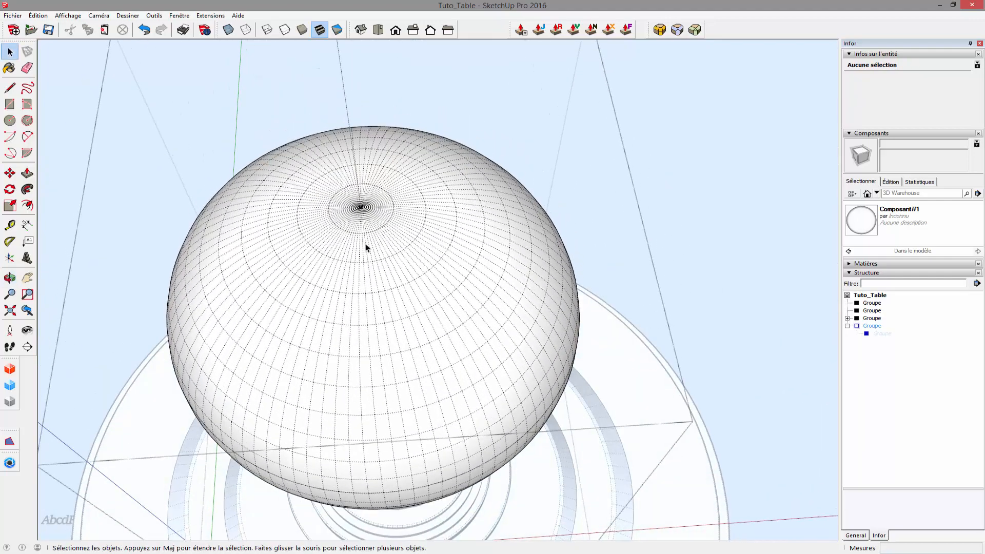
{"action": "scroll", "coordinate": [364, 243], "scroll_direction": "up", "scroll_amount": 5}
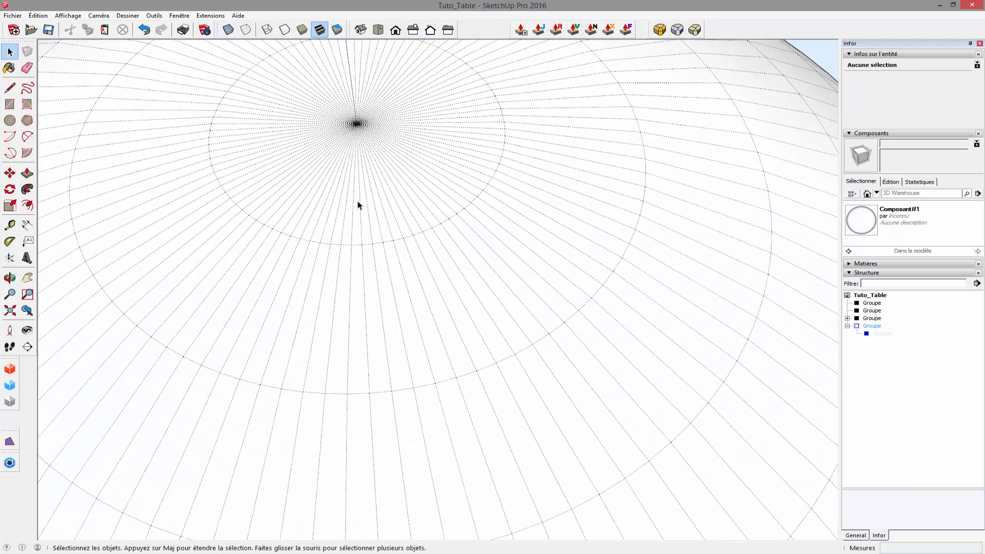
{"action": "left_click", "coordinate": [357, 204]}
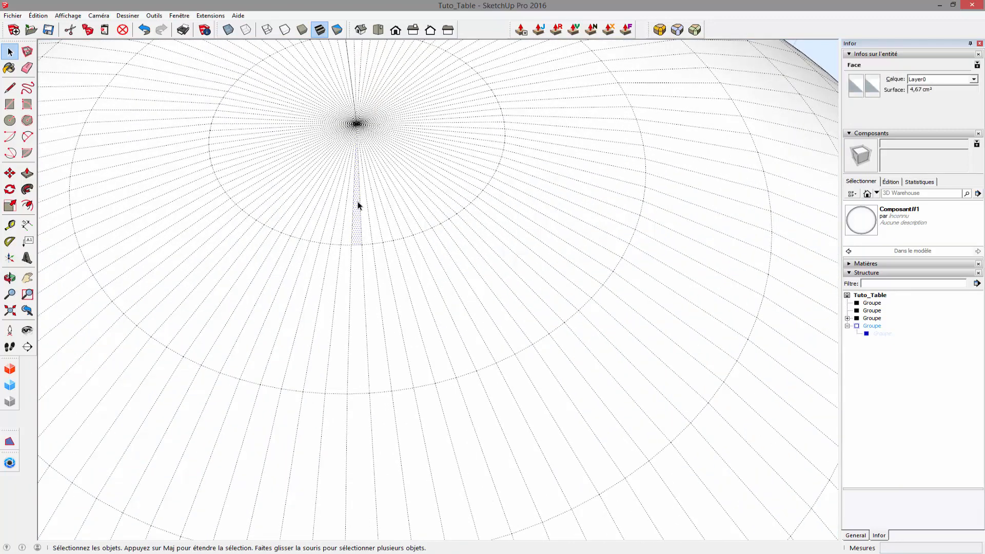
{"action": "left_click", "coordinate": [367, 211], "text": "shift"}
{"action": "left_click", "coordinate": [363, 268], "text": "shift"}
{"action": "left_click", "coordinate": [375, 273], "text": "shift"}
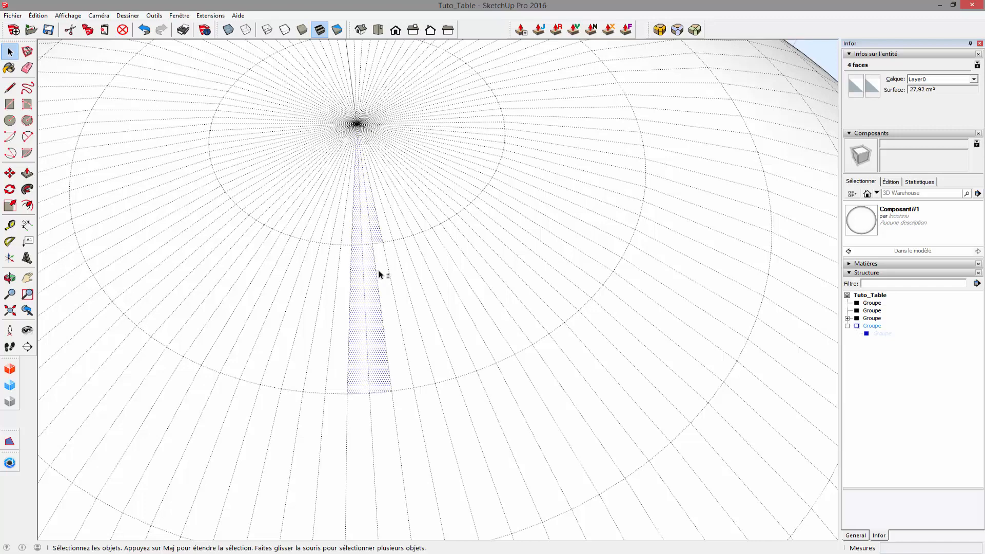
{"action": "left_click", "coordinate": [382, 275], "text": "shift"}
{"action": "left_click", "coordinate": [370, 437], "text": "shift"}
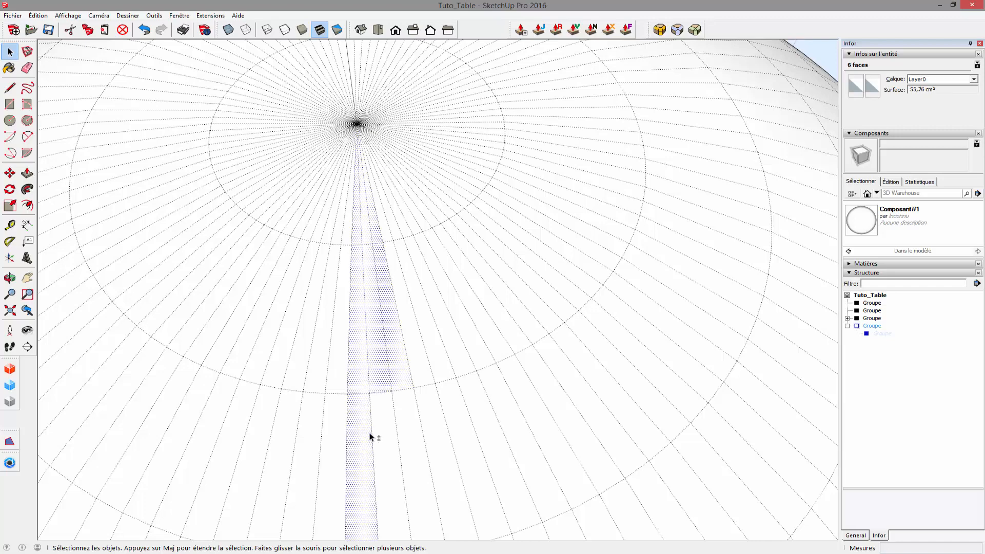
{"action": "left_click", "coordinate": [389, 438], "text": "shift"}
{"action": "left_click", "coordinate": [417, 443], "text": "shift"}
- Extend the three-column face selection down ring by ring over the sphere's full height to its lower end
{"action": "scroll", "coordinate": [416, 441], "scroll_direction": "down", "scroll_amount": 2}
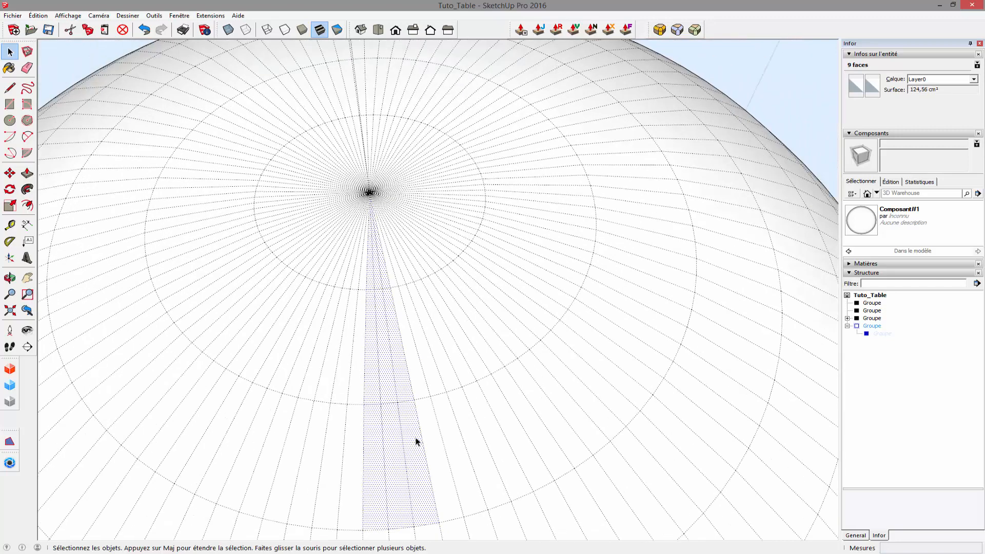
{"action": "scroll", "coordinate": [416, 443], "scroll_direction": "down", "scroll_amount": 2}
{"action": "middle_click_drag", "start_coordinate": [405, 455], "coordinate": [378, 125]}
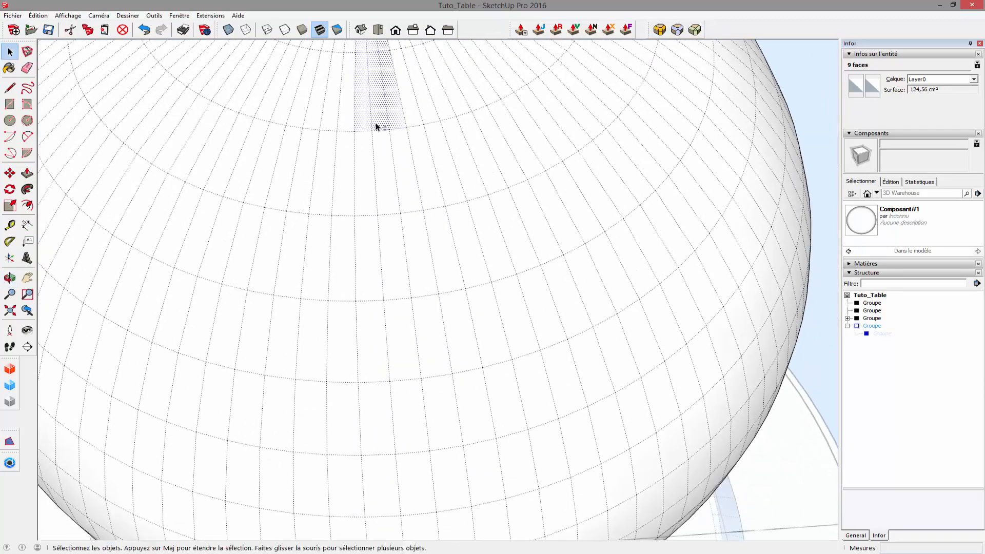
{"action": "left_click", "coordinate": [367, 157], "text": "shift"}
{"action": "left_click", "coordinate": [383, 159], "text": "shift"}
{"action": "left_click", "coordinate": [400, 161], "text": "shift"}
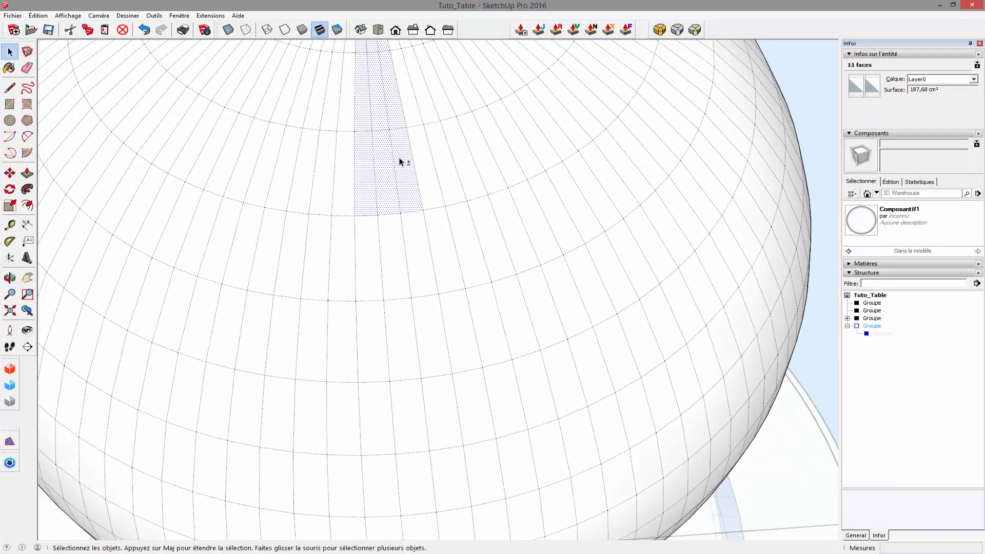
{"action": "left_click", "coordinate": [377, 118], "text": "shift"}
{"action": "left_click", "coordinate": [408, 245], "text": "shift"}
{"action": "left_click", "coordinate": [404, 246], "text": "shift"}
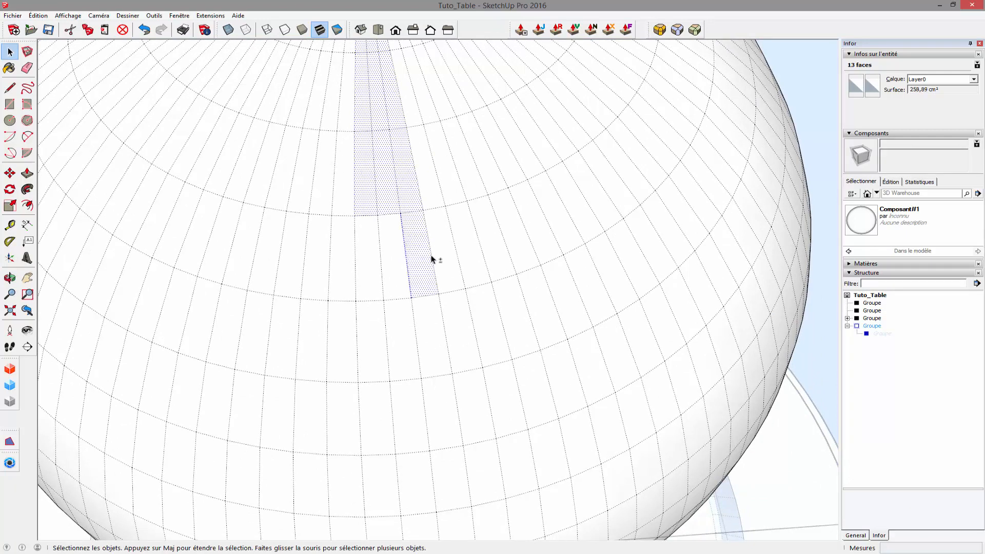
{"action": "left_click", "coordinate": [398, 253], "text": "shift"}
{"action": "left_click", "coordinate": [369, 266], "text": "shift"}
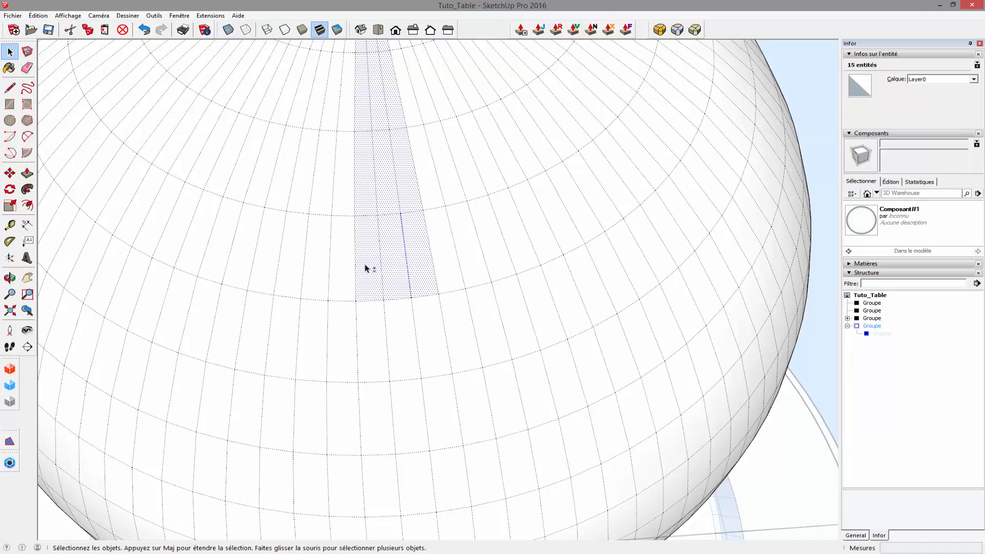
{"action": "scroll", "coordinate": [365, 268], "scroll_direction": "down", "scroll_amount": 3}
{"action": "scroll", "coordinate": [366, 268], "scroll_direction": "down", "scroll_amount": 4}
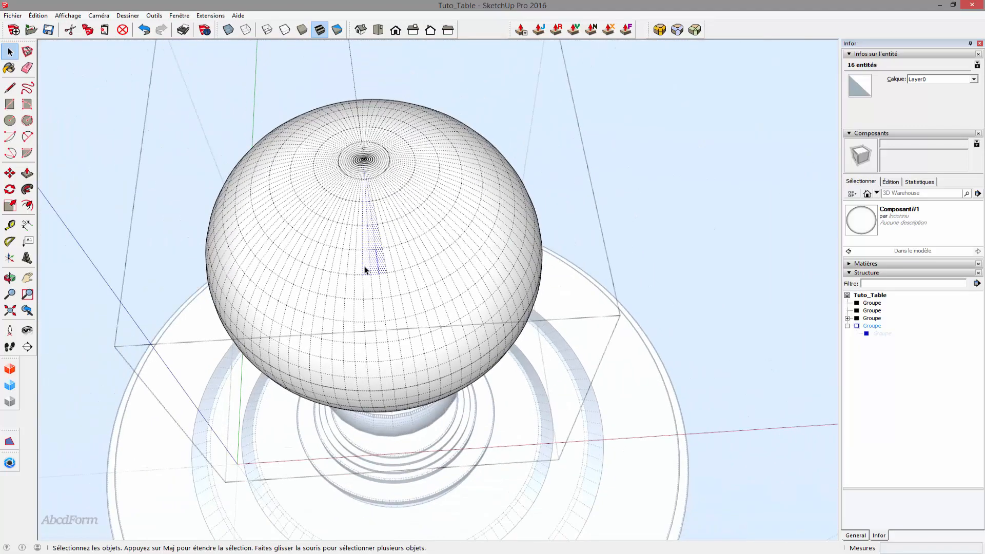
{"action": "middle_click_drag", "start_coordinate": [365, 267], "coordinate": [362, 233]}
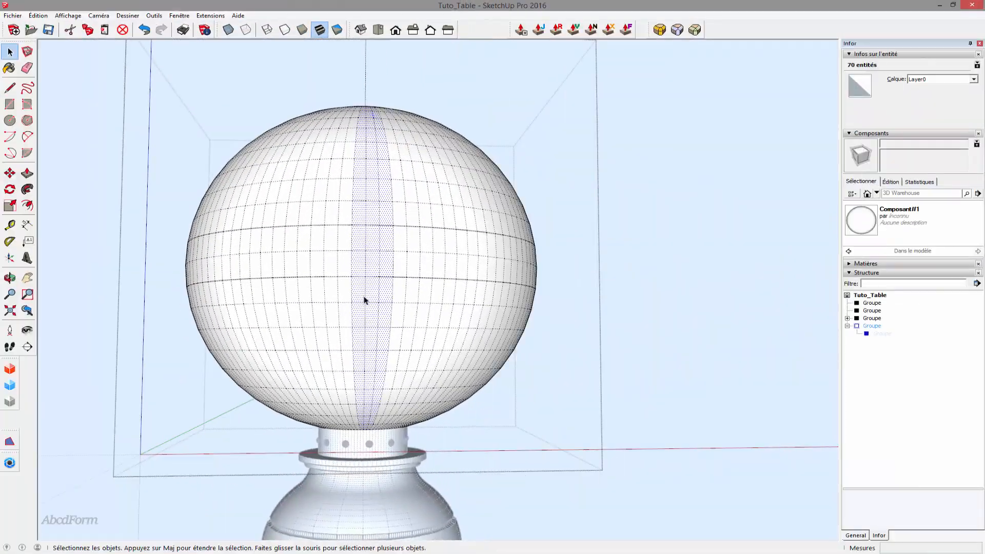
- Make the selected vertical strip of faces a component, keeping the default name and replacing the selection
{"action": "right_click", "coordinate": [386, 271]}
{"action": "left_click", "coordinate": [414, 339]}
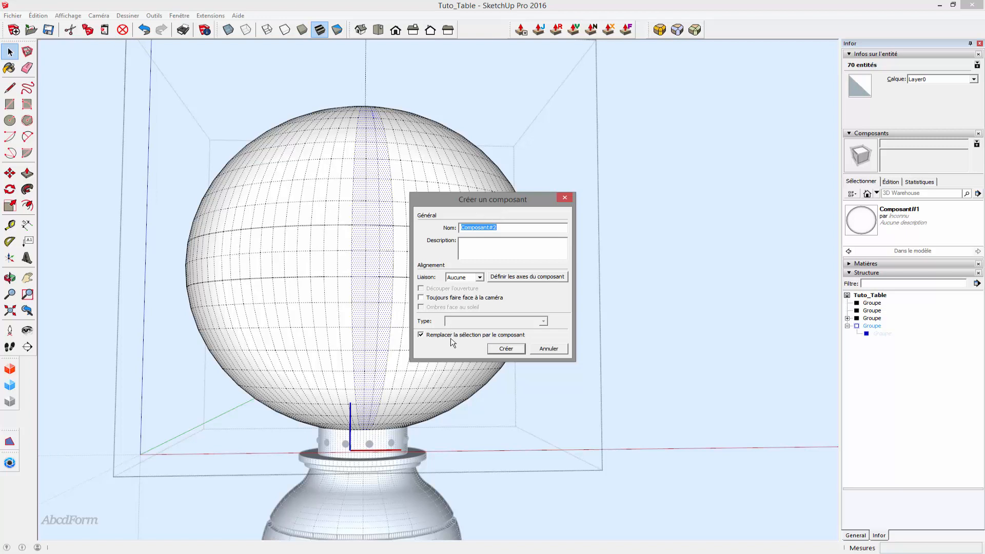
{"action": "left_click", "coordinate": [506, 348]}
{"action": "middle_click_drag", "start_coordinate": [495, 345], "coordinate": [363, 236]}
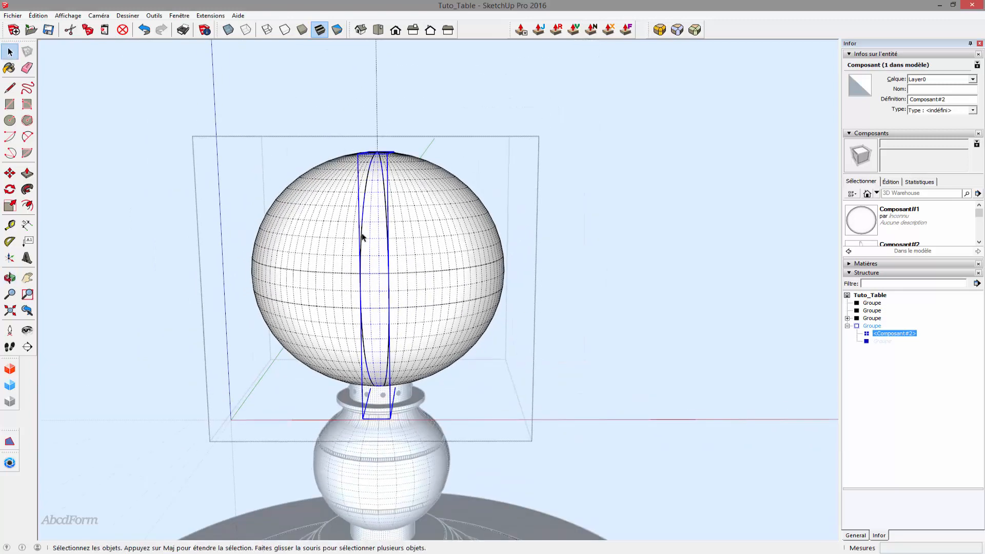
{"action": "scroll", "coordinate": [363, 235], "scroll_direction": "up", "scroll_amount": 2}
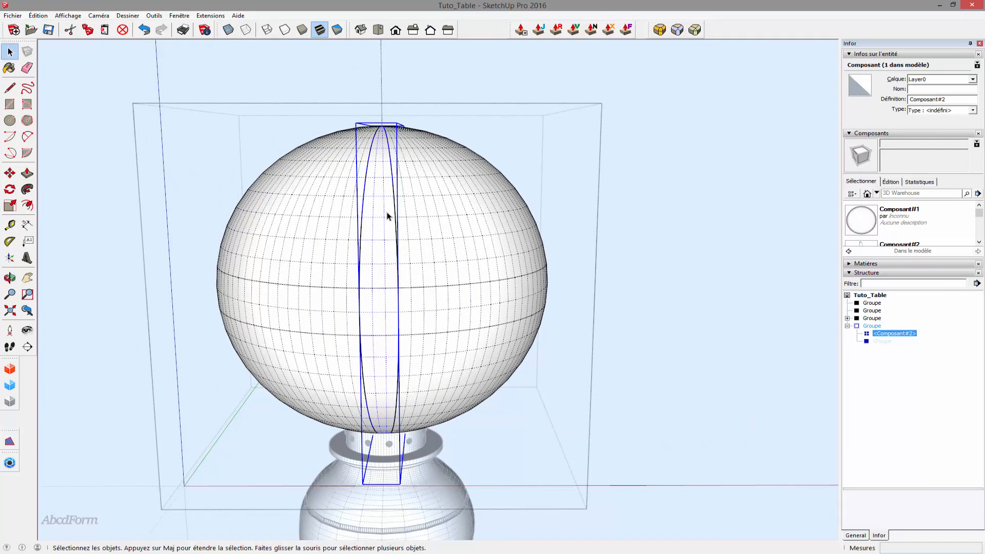
{"action": "left_click", "coordinate": [442, 61]}
{"action": "middle_click_drag", "start_coordinate": [442, 61], "coordinate": [268, 234]}
{"action": "scroll", "coordinate": [386, 214], "scroll_direction": "up", "scroll_amount": 3}
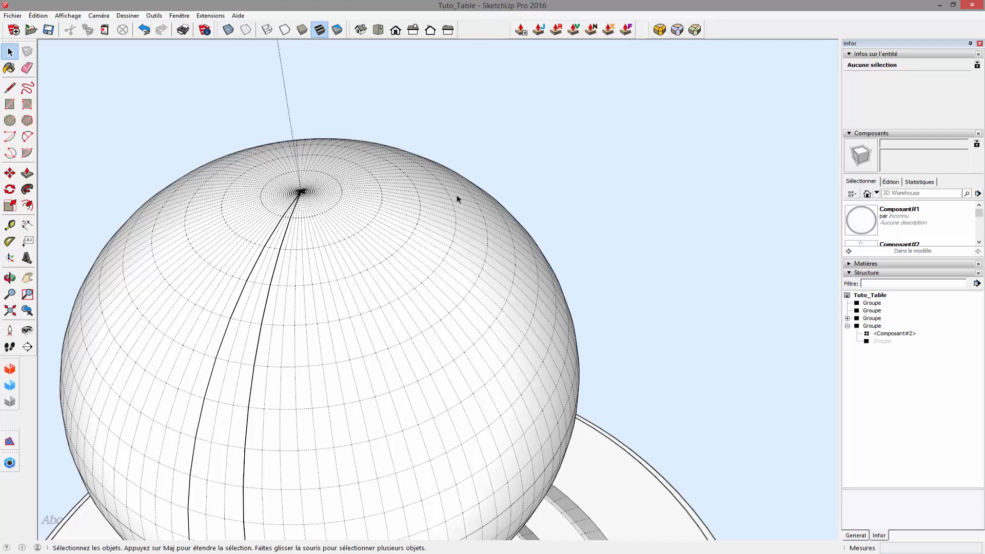
{"action": "left_click", "coordinate": [10, 190]}
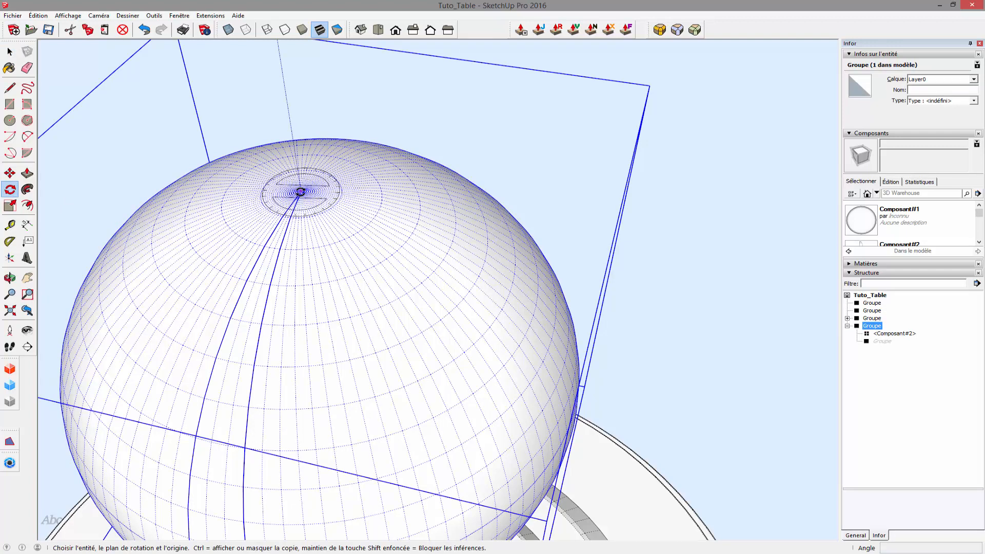
{"action": "left_click", "coordinate": [300, 192]}
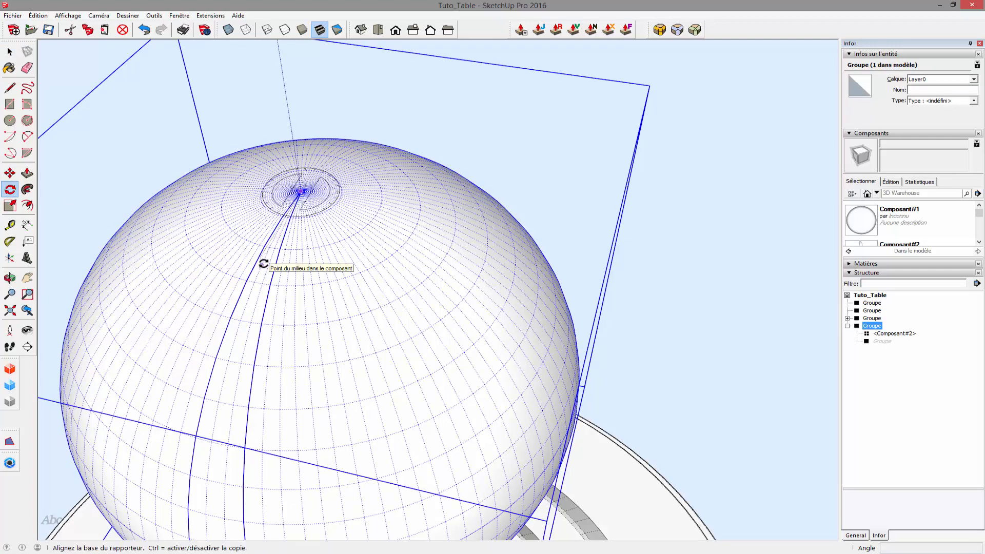
{"action": "key", "text": "space"}
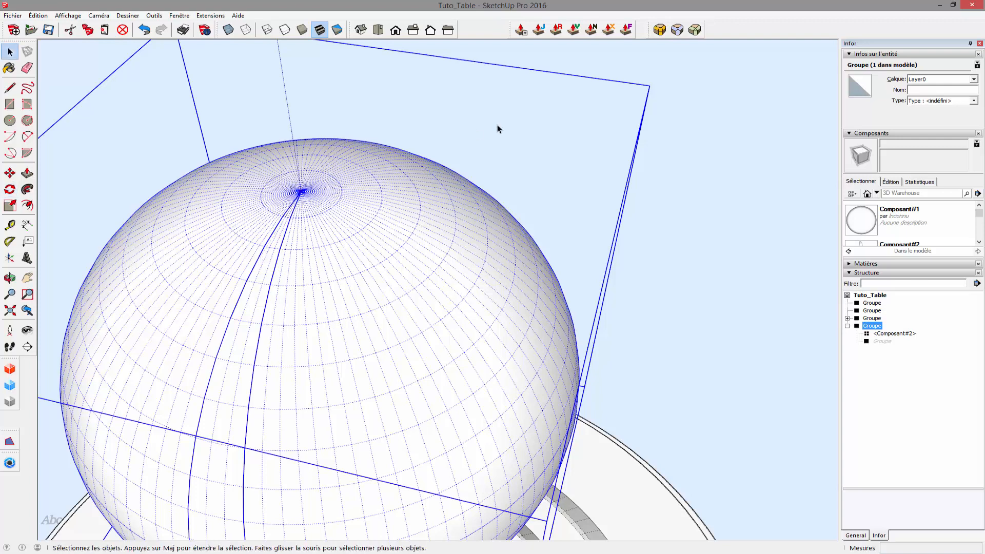
{"action": "left_click", "coordinate": [675, 95]}
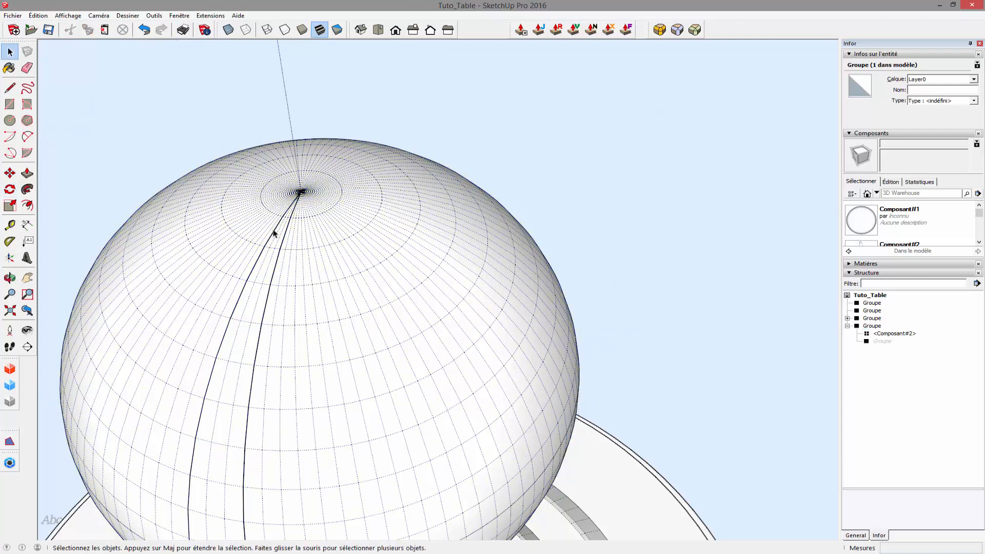
- Try to array the strip component by rotated copying about the sphere's upper pole, dividing the copies with /11
{"action": "left_click", "coordinate": [892, 334]}
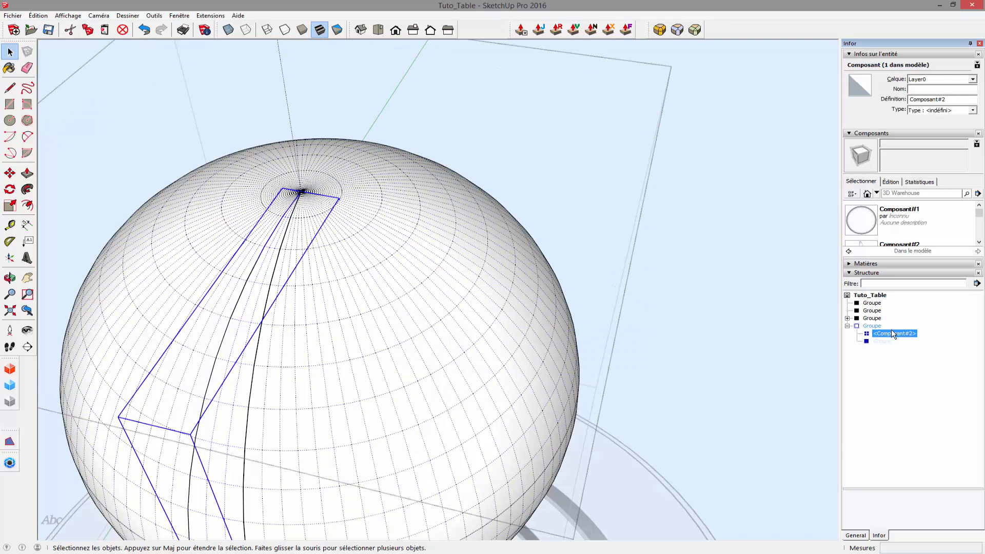
{"action": "left_click", "coordinate": [8, 193]}
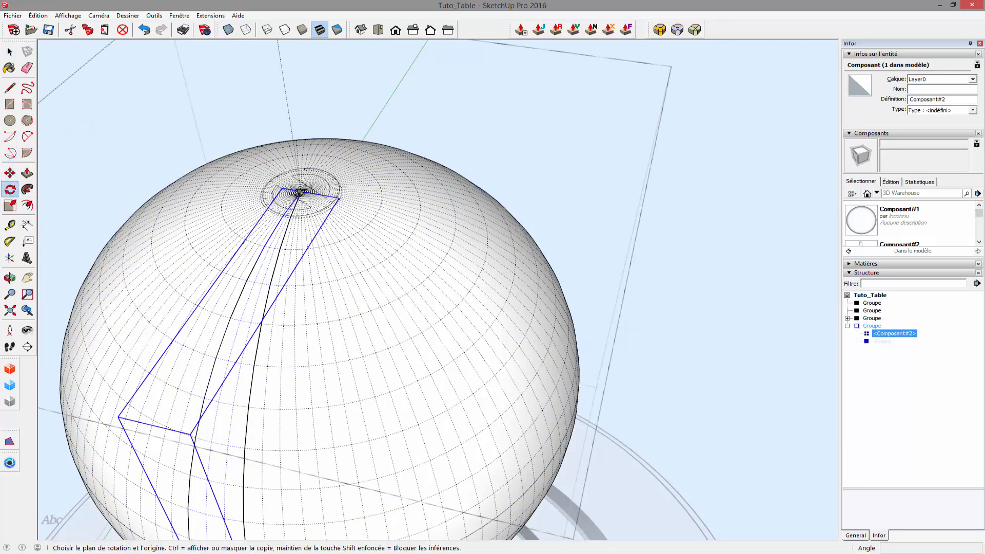
{"action": "left_click", "coordinate": [299, 192]}
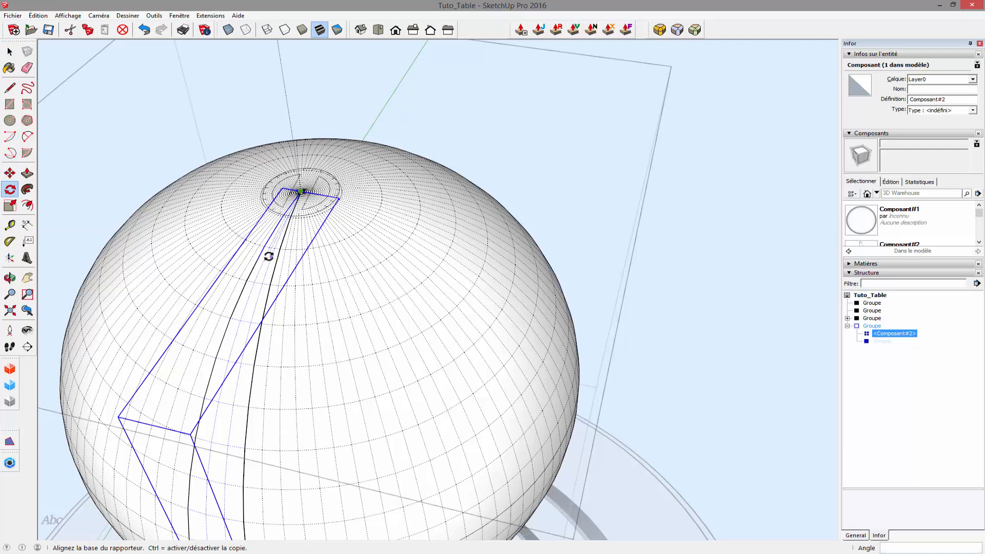
{"action": "left_click", "coordinate": [268, 256]}
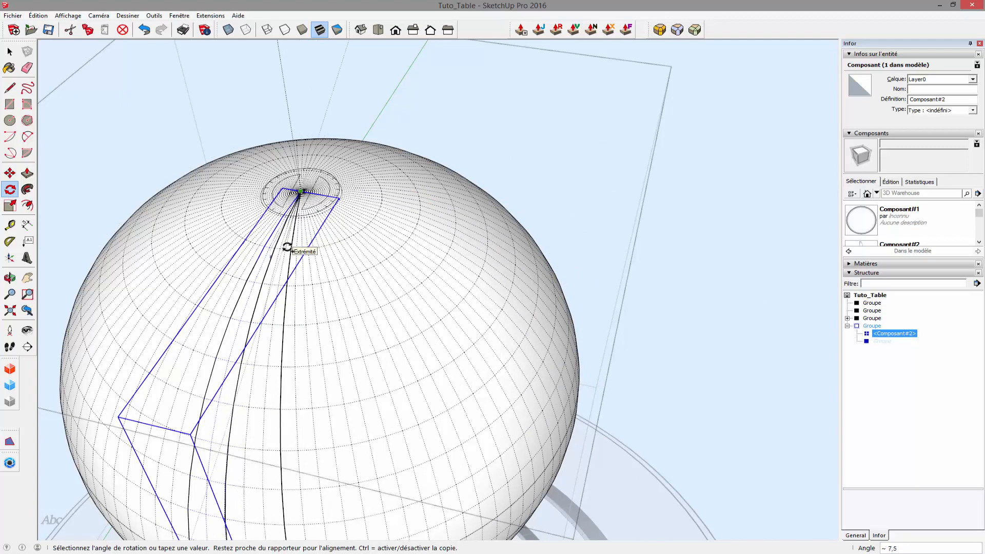
{"action": "left_click", "coordinate": [287, 247]}
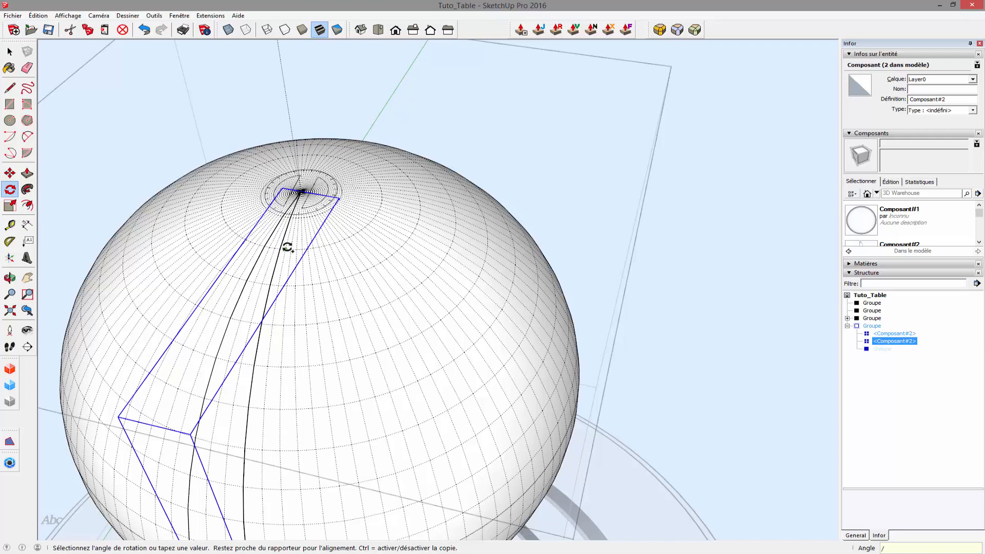
{"action": "key", "text": "Return"}
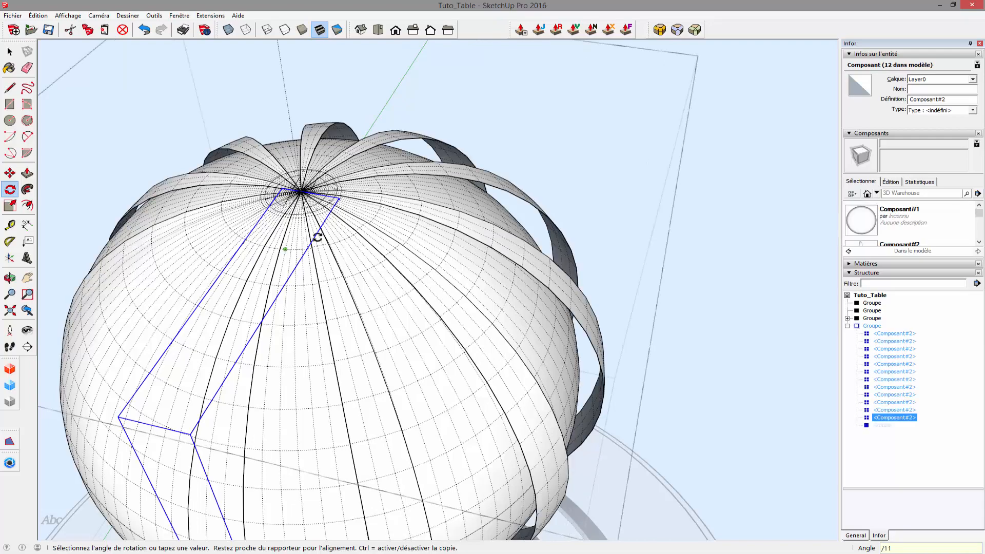
- Inspect the rotated strip copies from below, the side and above for alignment with the sphere
{"action": "middle_click_drag", "start_coordinate": [669, 148], "coordinate": [574, 159]}
{"action": "middle_click_drag", "start_coordinate": [446, 387], "coordinate": [358, 158]}
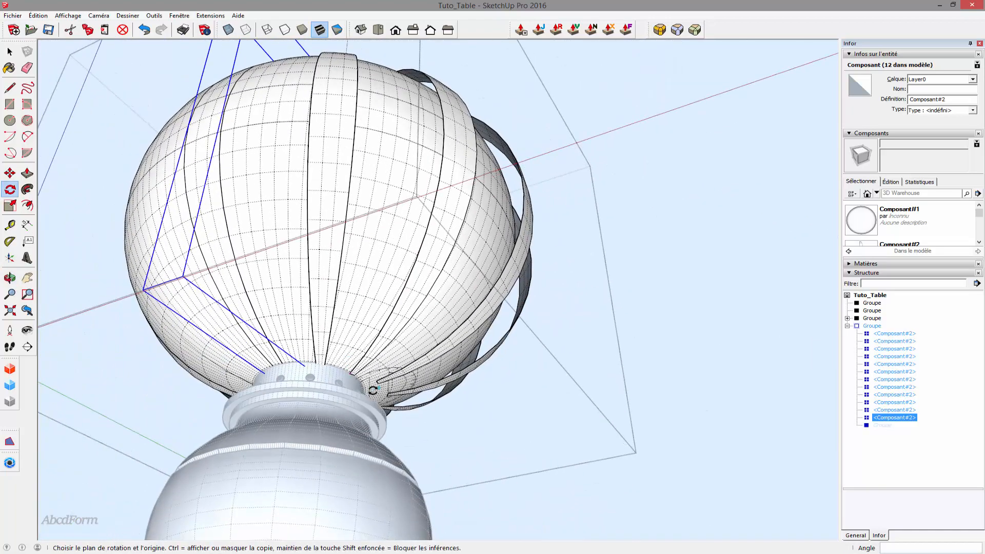
{"action": "middle_click_drag", "start_coordinate": [359, 348], "coordinate": [306, 192]}
{"action": "scroll", "coordinate": [306, 192], "scroll_direction": "up", "scroll_amount": 3}
{"action": "scroll", "coordinate": [297, 214], "scroll_direction": "down", "scroll_amount": 2}
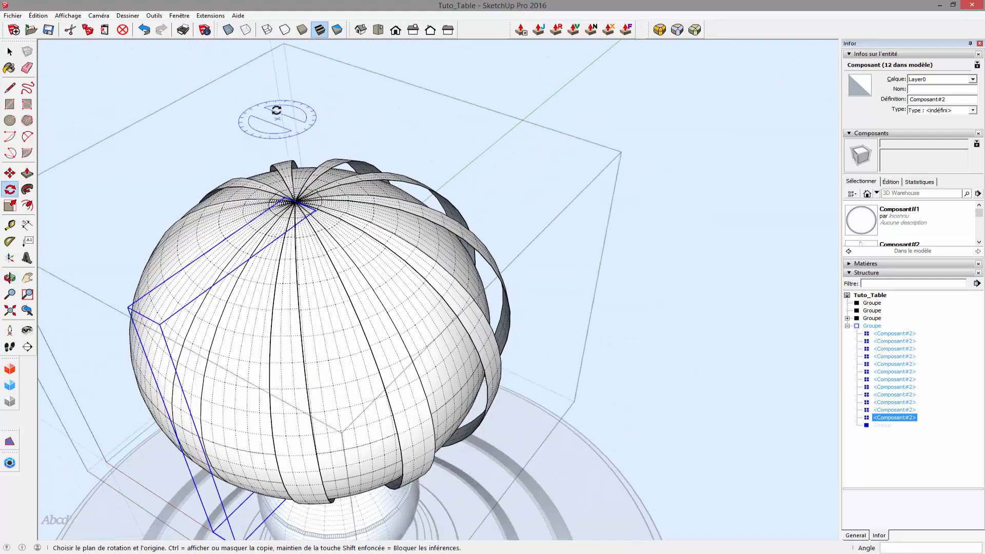
{"action": "middle_click_drag", "start_coordinate": [279, 154], "coordinate": [295, 241]}
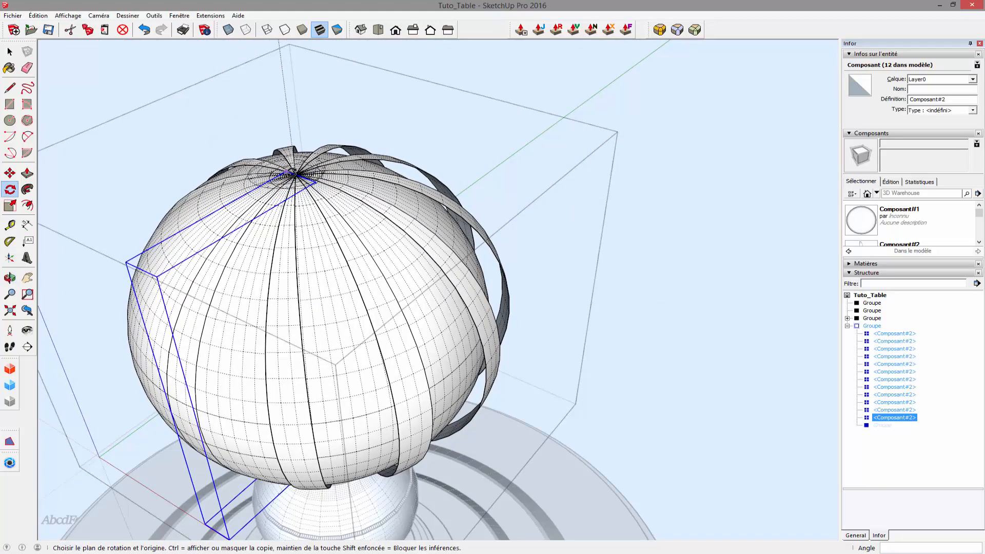
{"action": "middle_click_drag", "start_coordinate": [302, 294], "coordinate": [294, 84]}
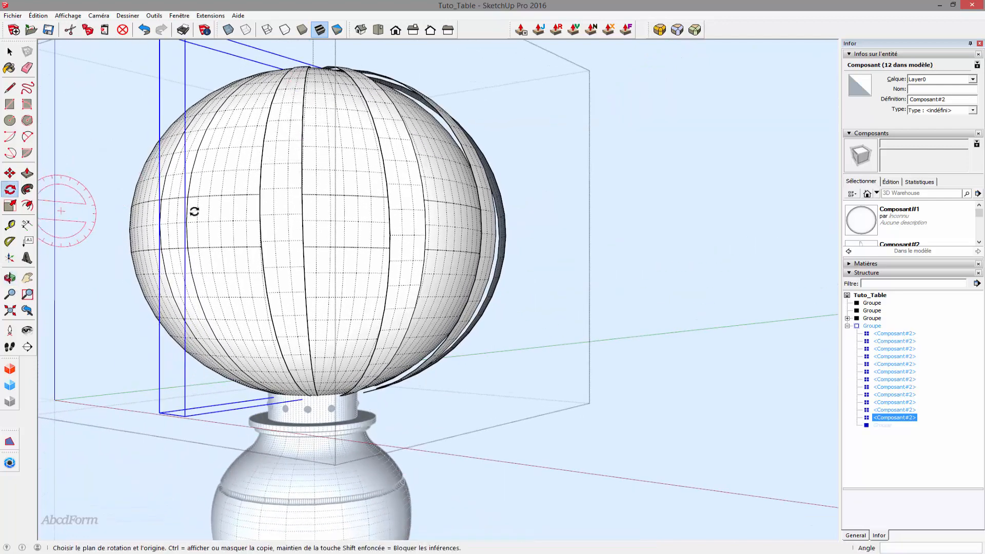
{"action": "middle_click_drag", "start_coordinate": [321, 123], "coordinate": [288, 284]}
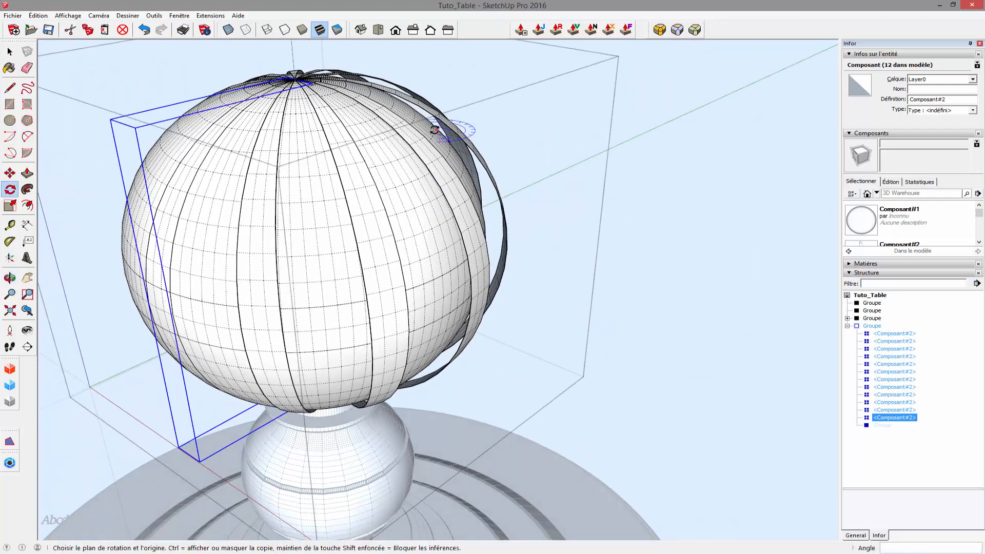
{"action": "scroll", "coordinate": [331, 147], "scroll_direction": "down", "scroll_amount": 1}
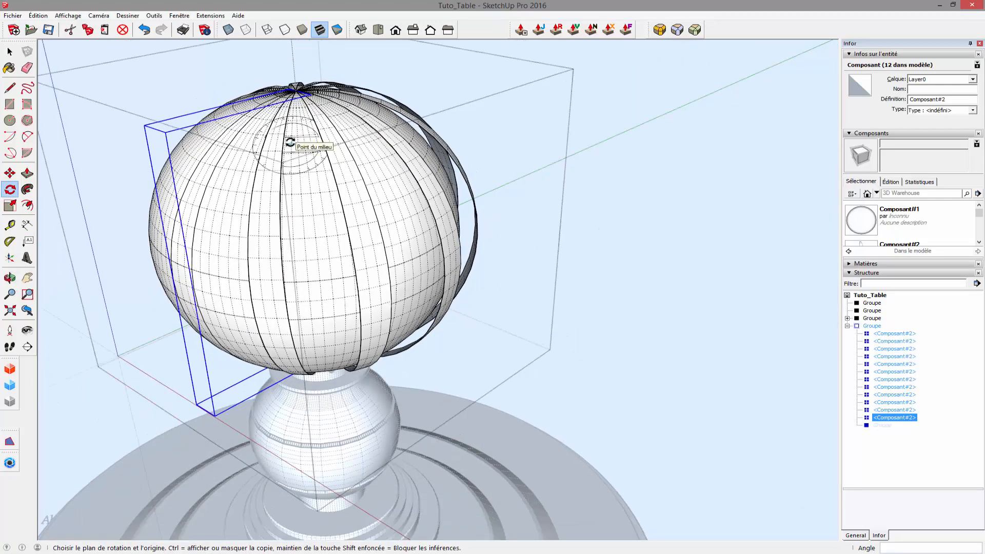
- Undo the rotated copies of the strip component and clear the selection
{"action": "key", "text": "ctrl+z"}
{"action": "scroll", "coordinate": [286, 97], "scroll_direction": "up", "scroll_amount": 5}
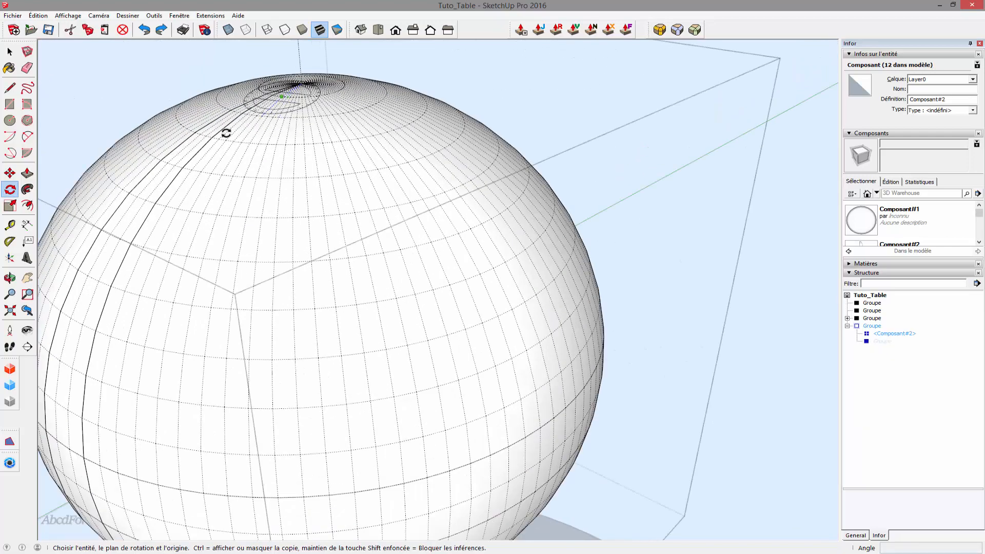
{"action": "key", "text": "space"}
{"action": "left_click", "coordinate": [149, 91]}
{"action": "middle_click_drag", "start_coordinate": [148, 91], "coordinate": [332, 96]}
{"action": "scroll", "coordinate": [371, 87], "scroll_direction": "up", "scroll_amount": 3}
{"action": "scroll", "coordinate": [351, 83], "scroll_direction": "up", "scroll_amount": 1}
{"action": "scroll", "coordinate": [333, 88], "scroll_direction": "up", "scroll_amount": 1}
{"action": "scroll", "coordinate": [332, 85], "scroll_direction": "up", "scroll_amount": 3}
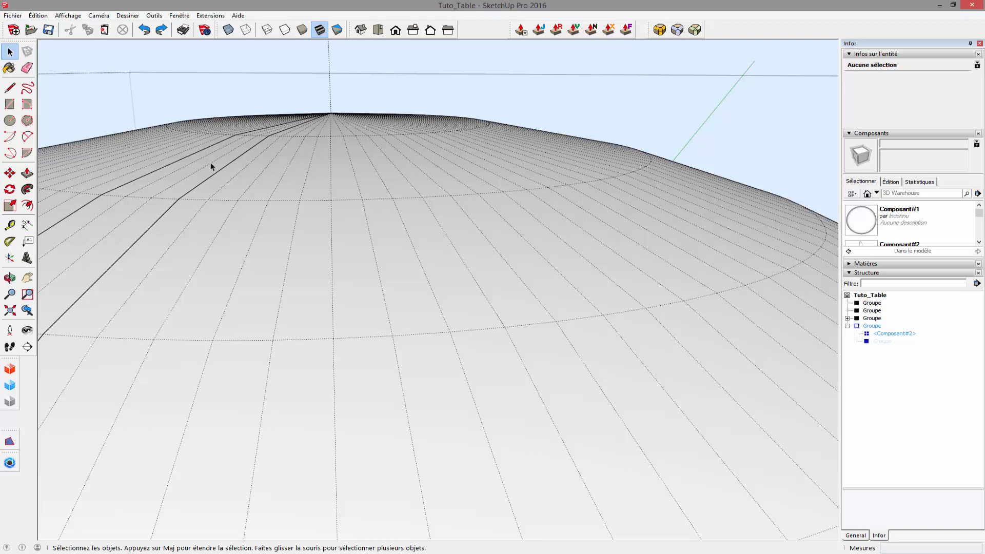
- Rotate-copy the strip component 360° about the sphere's vertical axis and divide the copies with /11
{"action": "scroll", "coordinate": [210, 162], "scroll_direction": "down", "scroll_amount": 5}
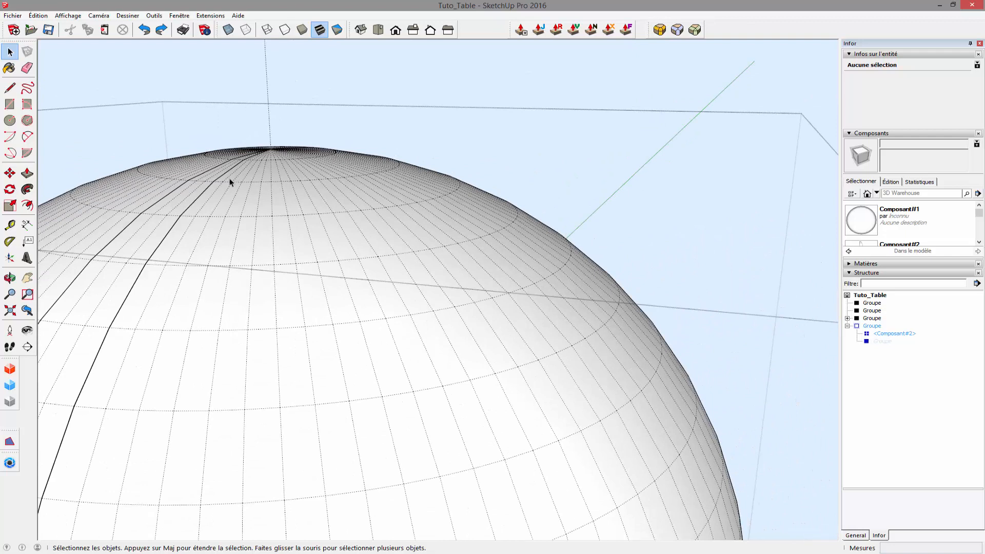
{"action": "left_click", "coordinate": [890, 334]}
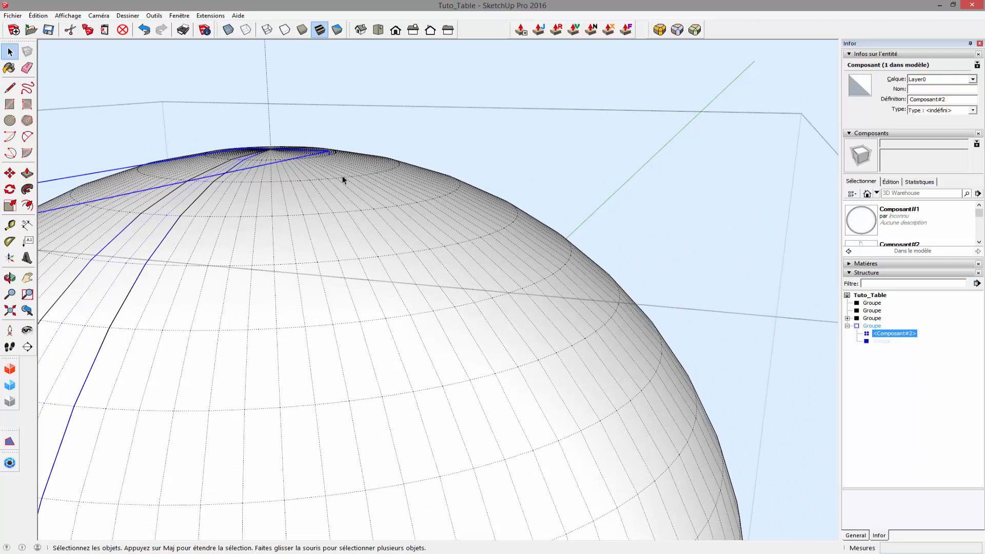
{"action": "scroll", "coordinate": [342, 179], "scroll_direction": "down", "scroll_amount": 1}
{"action": "left_click", "coordinate": [10, 189]}
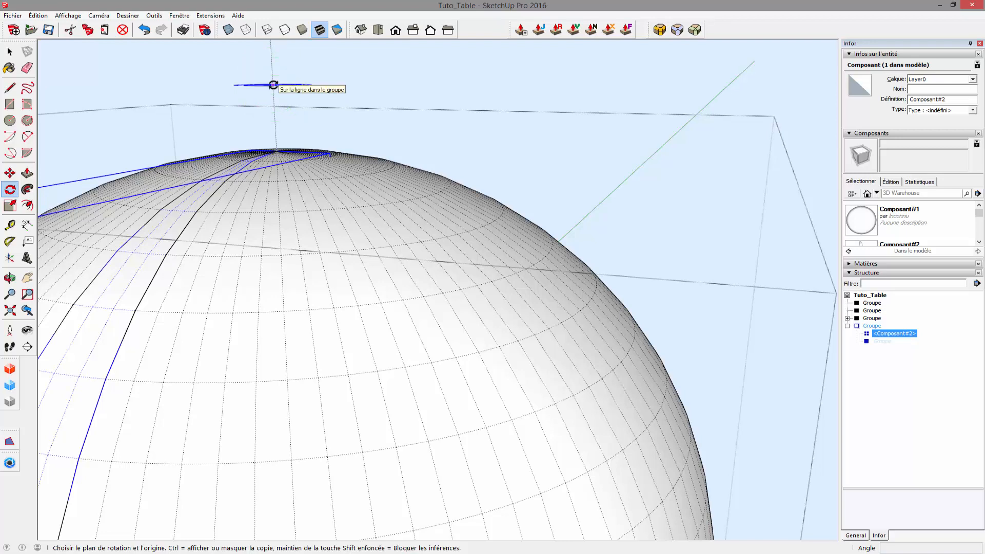
{"action": "left_click", "coordinate": [273, 86]}
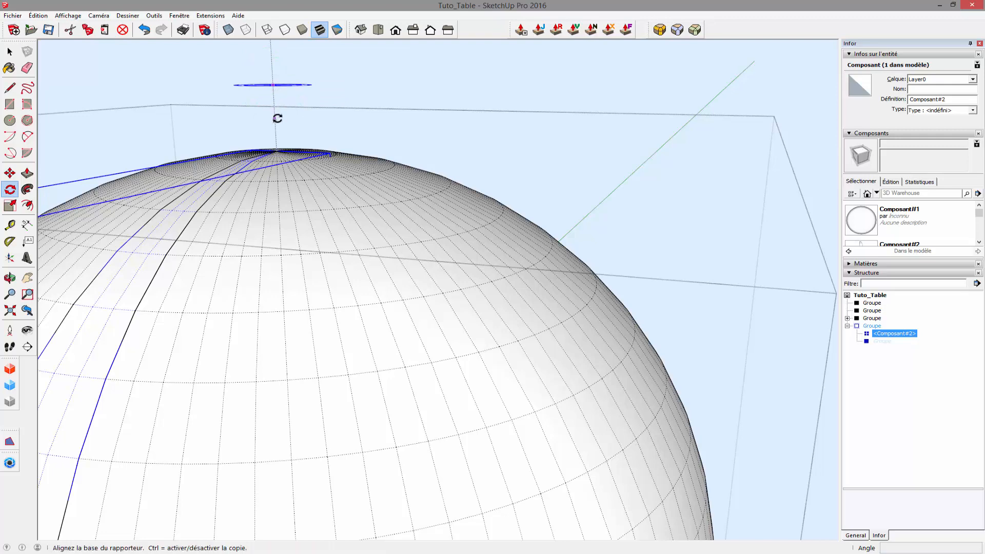
{"action": "middle_click_drag", "start_coordinate": [267, 125], "coordinate": [255, 294]}
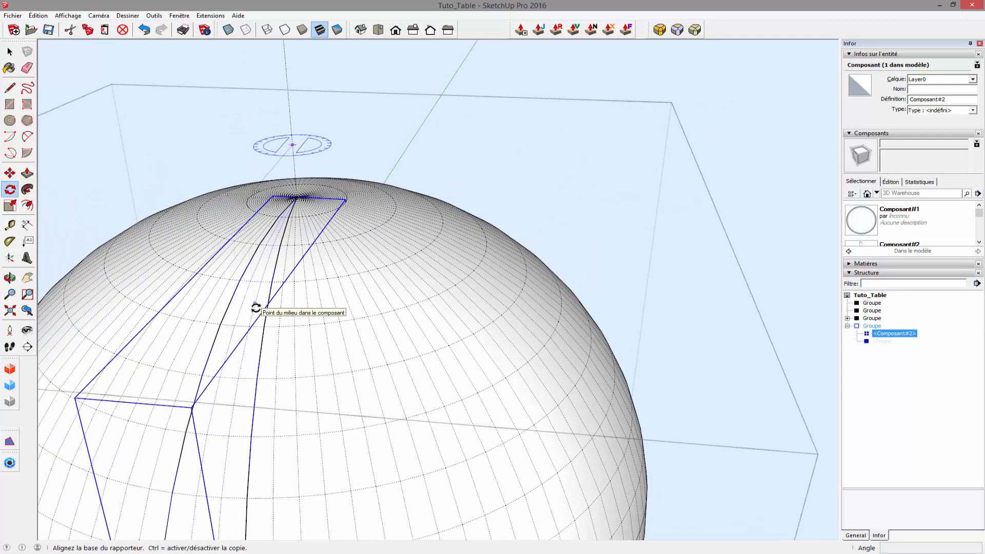
{"action": "left_click", "coordinate": [255, 304]}
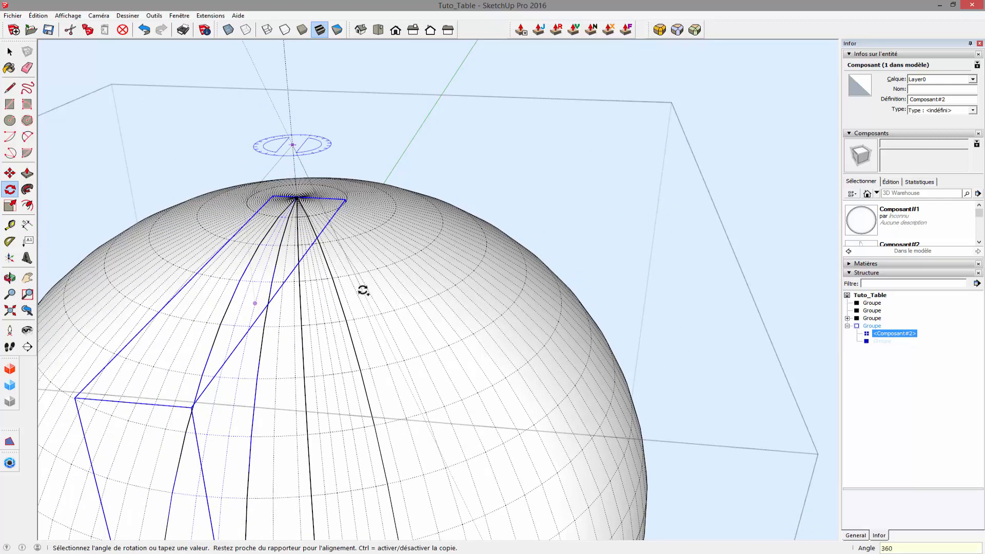
{"action": "key", "text": "Return"}
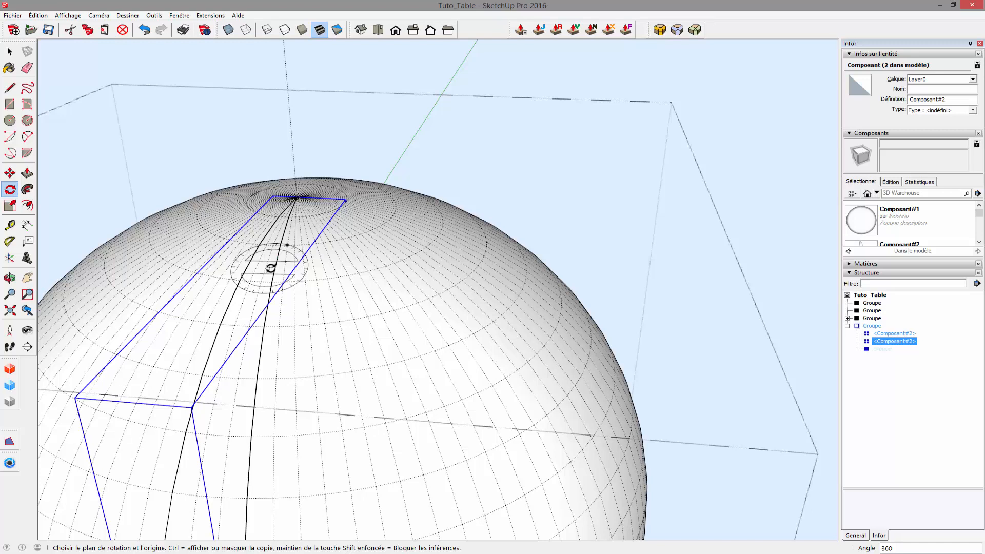
{"action": "type", "text": "/11"}
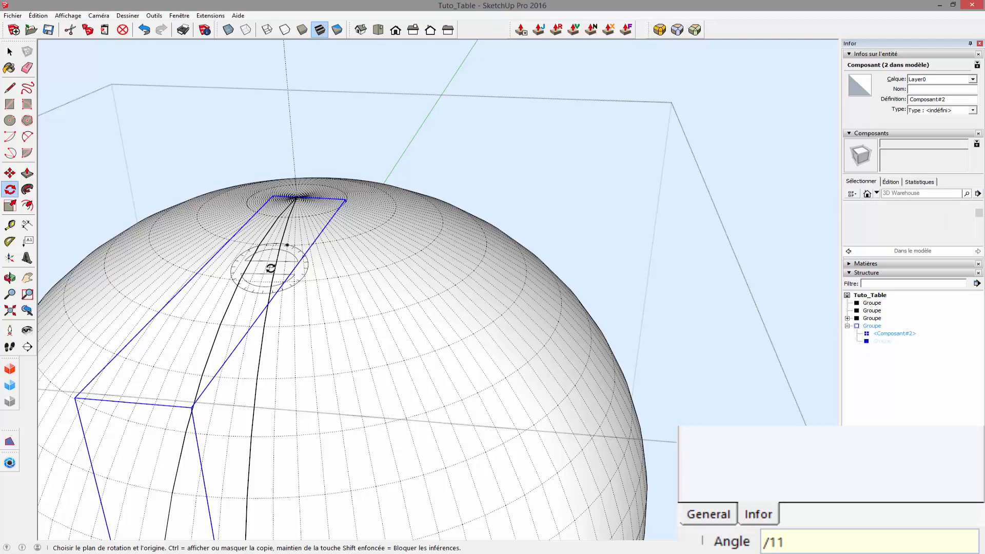
{"action": "key", "text": "Return"}
{"action": "scroll", "coordinate": [295, 257], "scroll_direction": "down", "scroll_amount": 1}
{"action": "scroll", "coordinate": [352, 296], "scroll_direction": "down", "scroll_amount": 3}
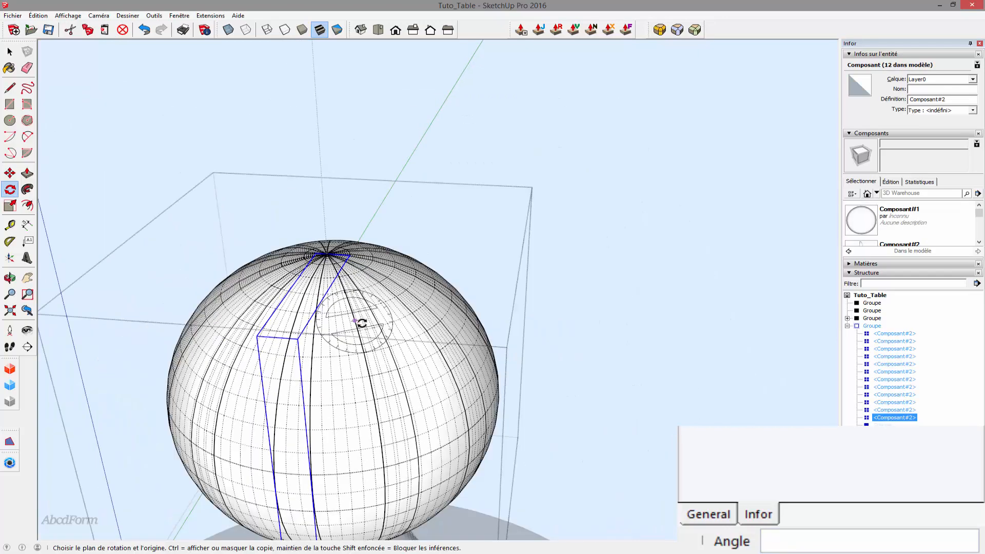
{"action": "key", "text": "space"}
- Delete the sphere's loose surface between the vertical strips, keeping only the strip components
{"action": "middle_click_drag", "start_coordinate": [550, 329], "coordinate": [94, 358]}
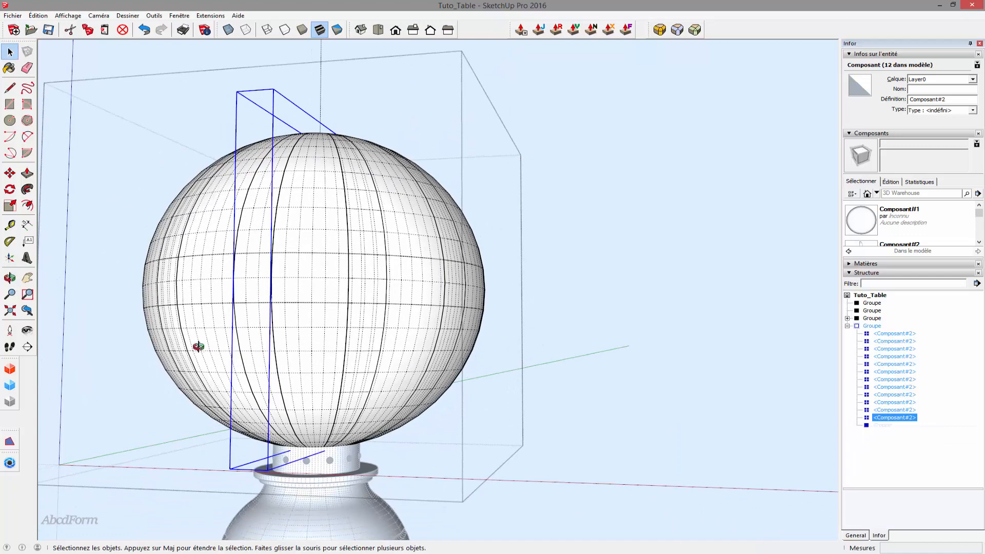
{"action": "middle_click_drag", "start_coordinate": [198, 348], "coordinate": [533, 267]}
{"action": "middle_click_drag", "start_coordinate": [252, 254], "coordinate": [282, 331]}
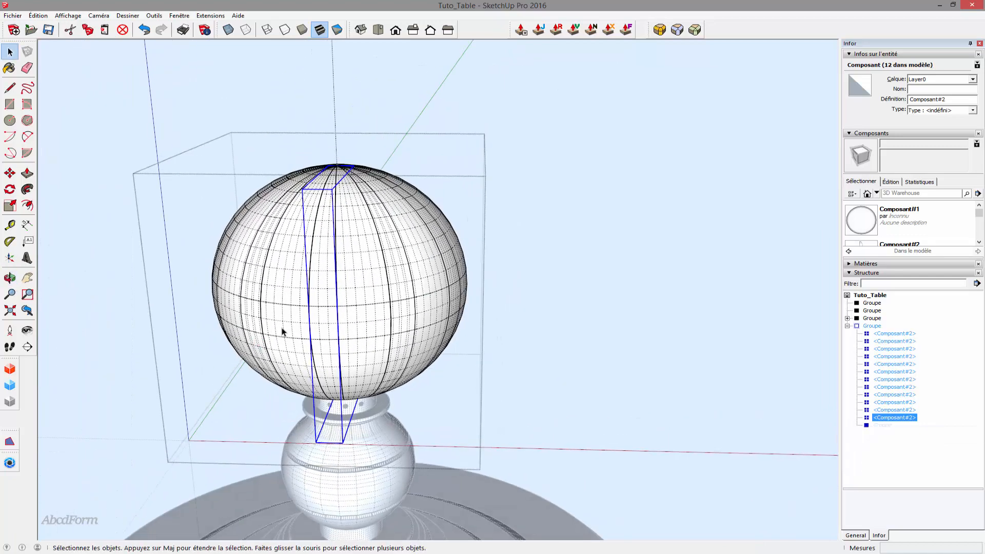
{"action": "left_click", "coordinate": [354, 261]}
{"action": "scroll", "coordinate": [358, 263], "scroll_direction": "up", "scroll_amount": 3}
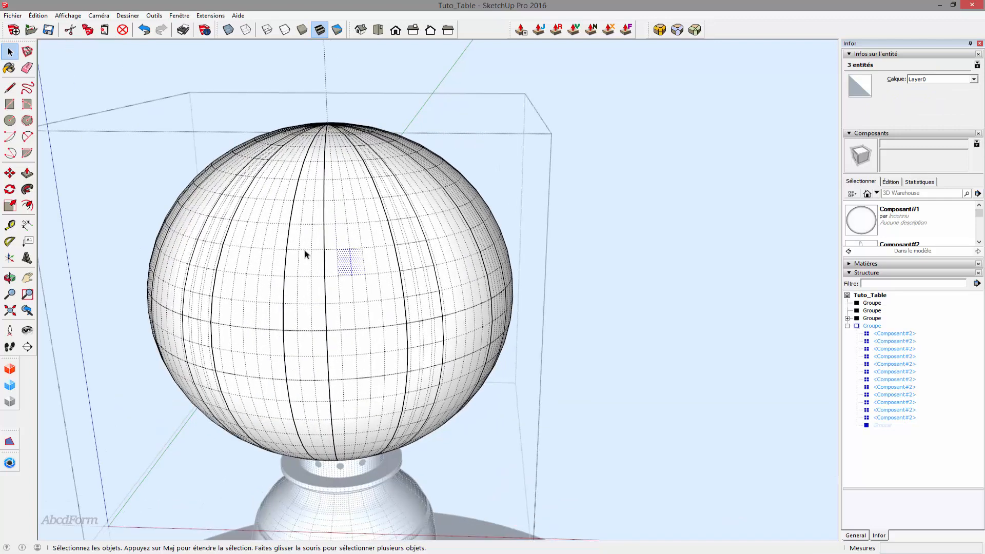
{"action": "triple_click", "coordinate": [356, 269]}
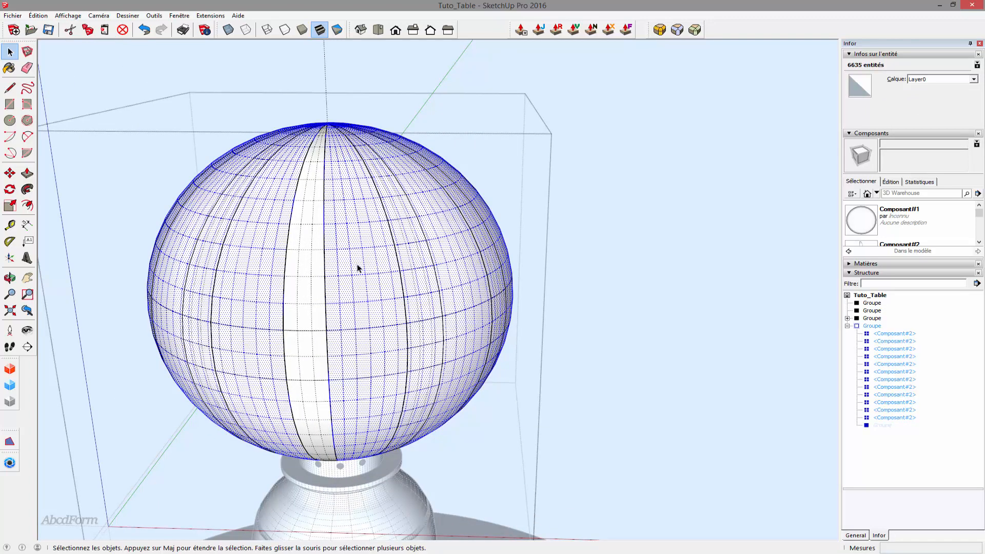
{"action": "key", "text": "Delete"}
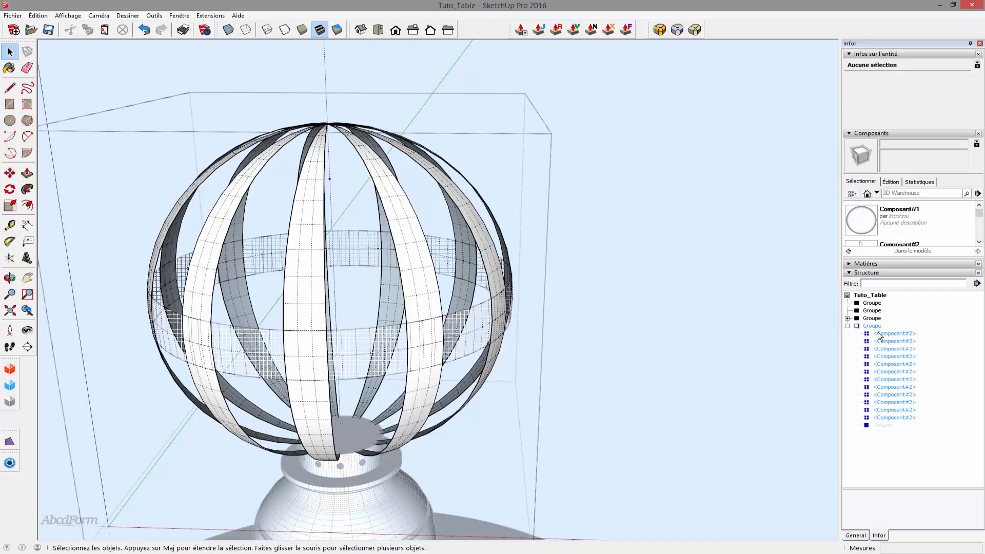
- Unhide the horizontal band group around the middle of the sphere and clear the selection
{"action": "left_click", "coordinate": [882, 425]}
{"action": "left_click", "coordinate": [721, 441]}
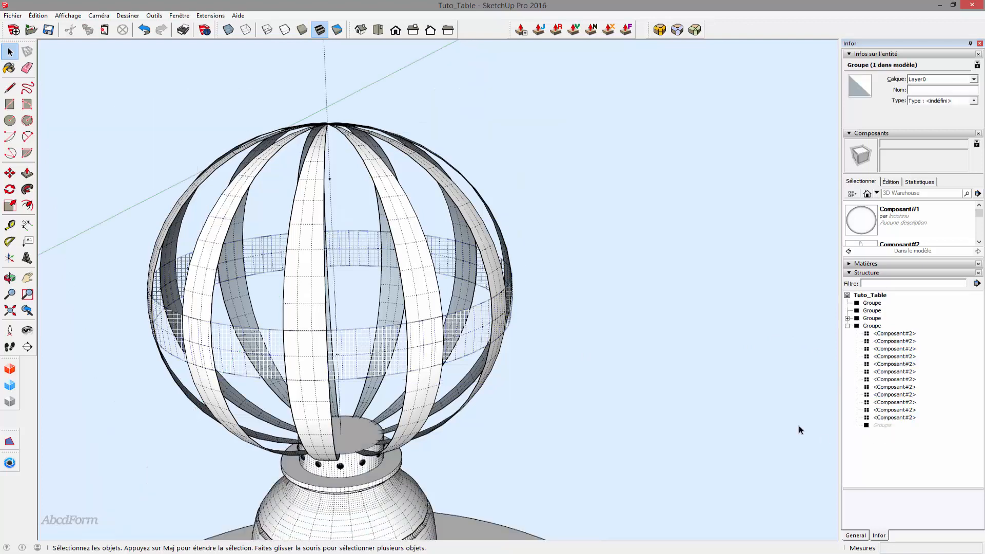
{"action": "left_click", "coordinate": [883, 425]}
{"action": "right_click", "coordinate": [884, 426]}
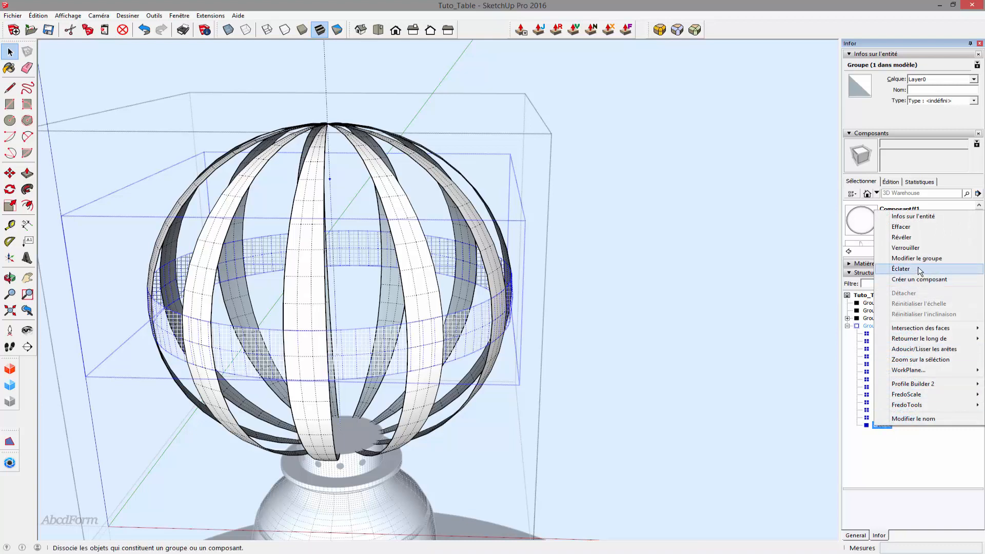
{"action": "left_click", "coordinate": [912, 237]}
{"action": "scroll", "coordinate": [635, 321], "scroll_direction": "down", "scroll_amount": 5}
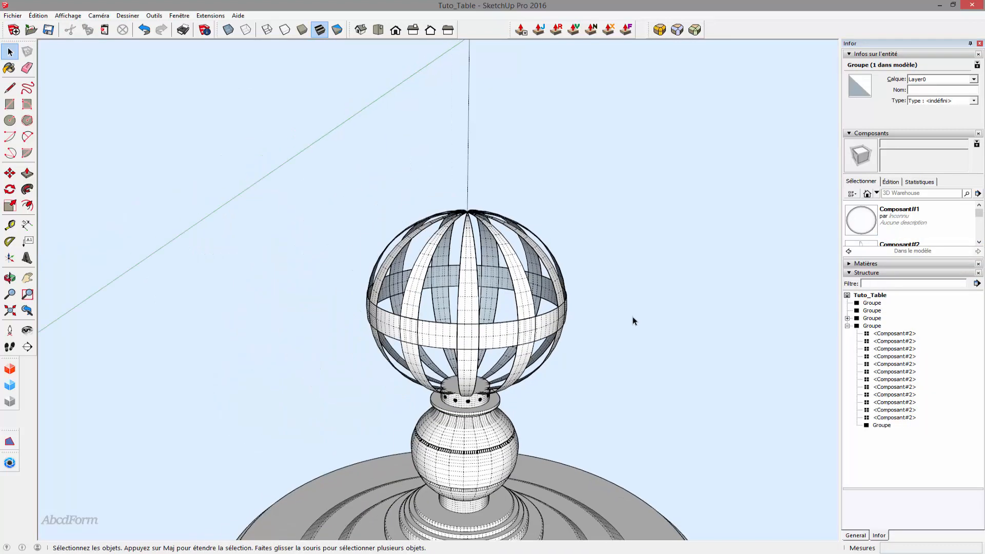
{"action": "left_click", "coordinate": [376, 419]}
- Group all the vertical strip components together with the horizontal band inside the sphere group, and leave the group
{"action": "middle_click_drag", "start_coordinate": [375, 419], "coordinate": [471, 282]}
{"action": "scroll", "coordinate": [575, 310], "scroll_direction": "down", "scroll_amount": 2}
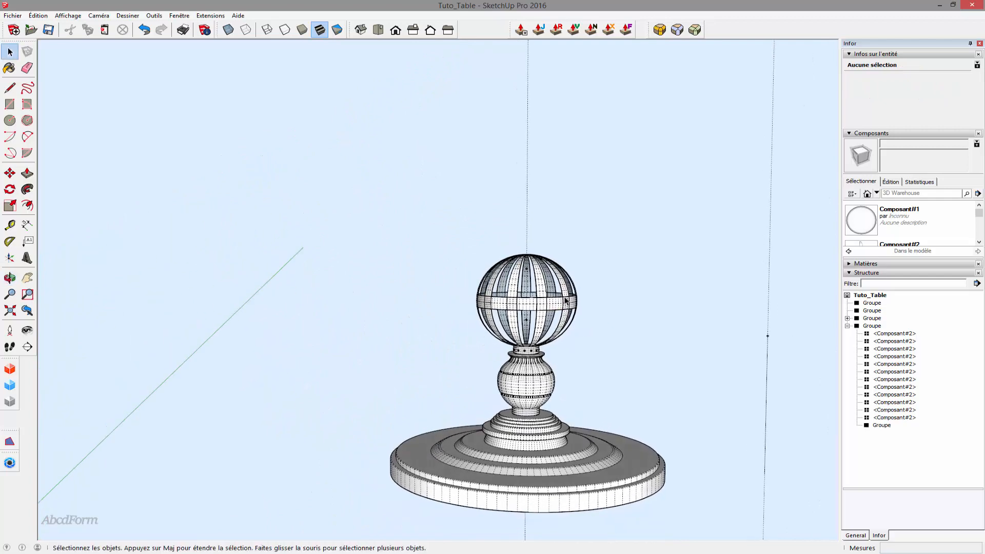
{"action": "middle_click_drag", "start_coordinate": [566, 302], "coordinate": [444, 321]}
{"action": "scroll", "coordinate": [541, 290], "scroll_direction": "up", "scroll_amount": 4}
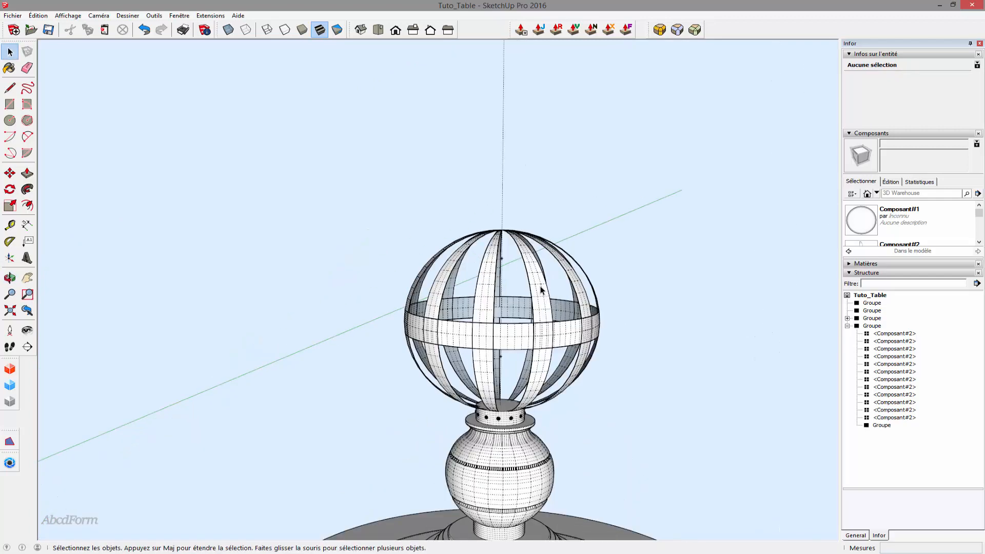
{"action": "left_click", "coordinate": [892, 336]}
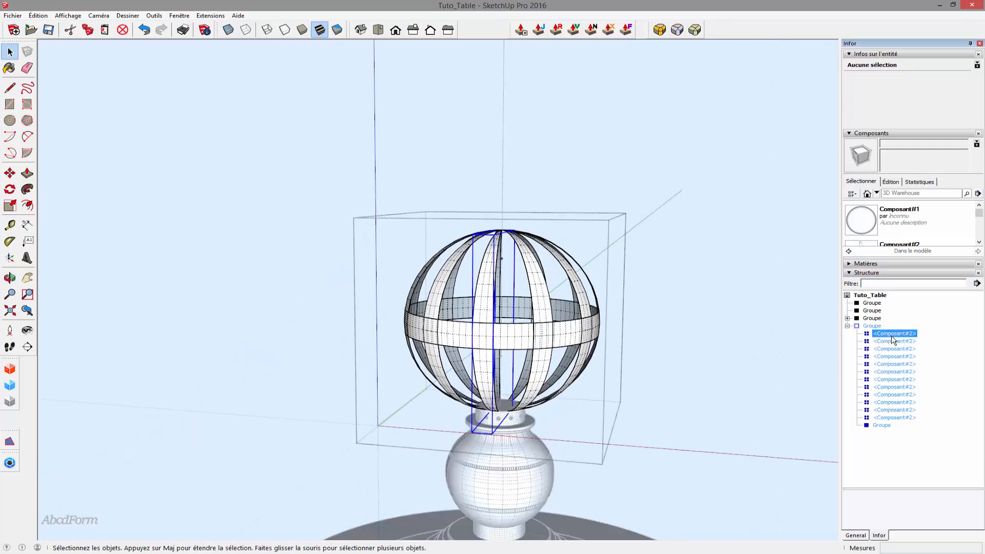
{"action": "left_click", "coordinate": [887, 427], "text": "shift"}
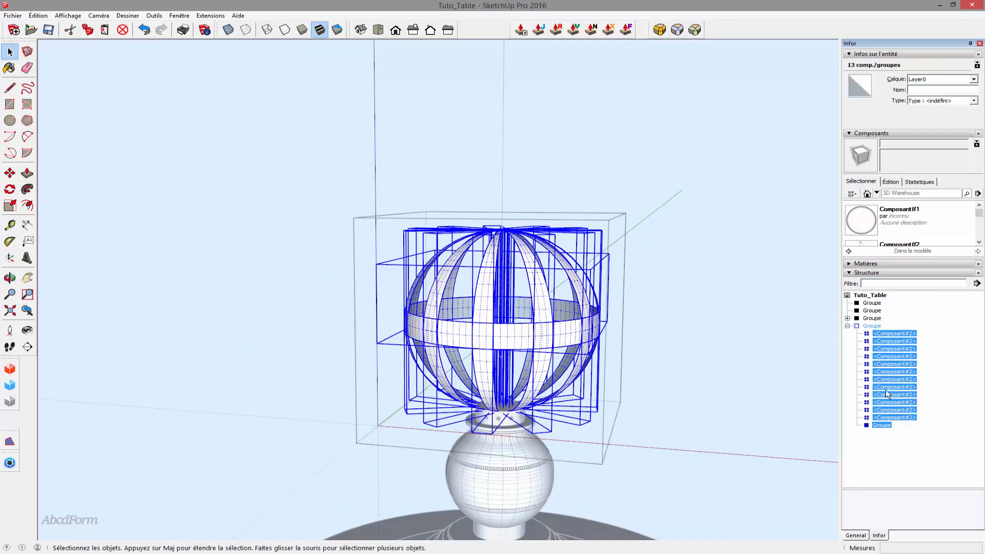
{"action": "left_click", "coordinate": [894, 334]}
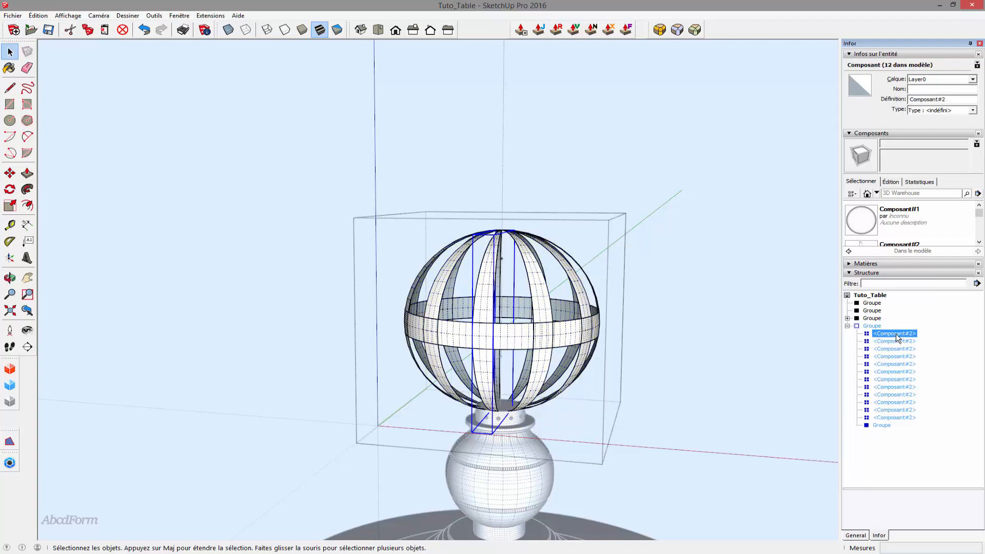
{"action": "left_click", "coordinate": [881, 426], "text": "shift"}
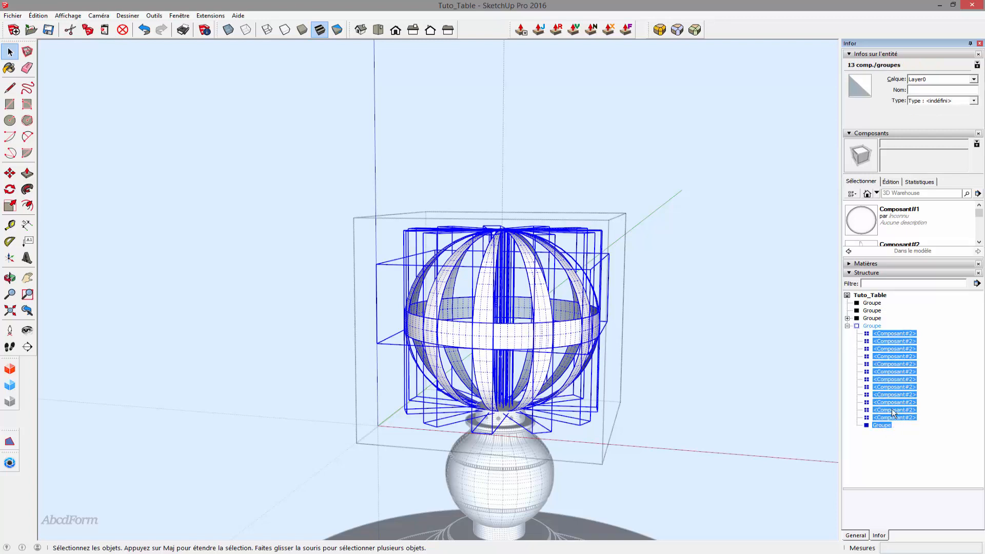
{"action": "right_click", "coordinate": [880, 388]}
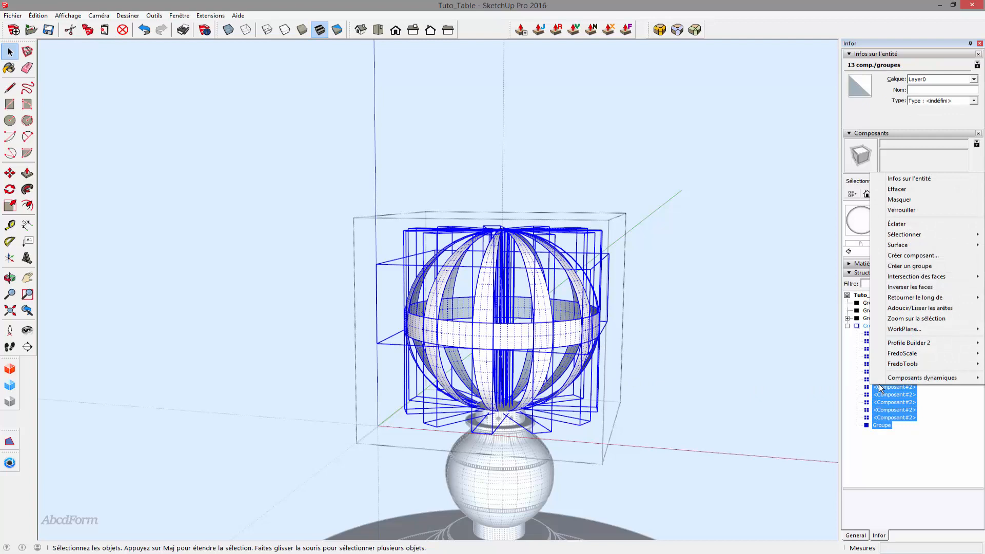
{"action": "left_click", "coordinate": [909, 265]}
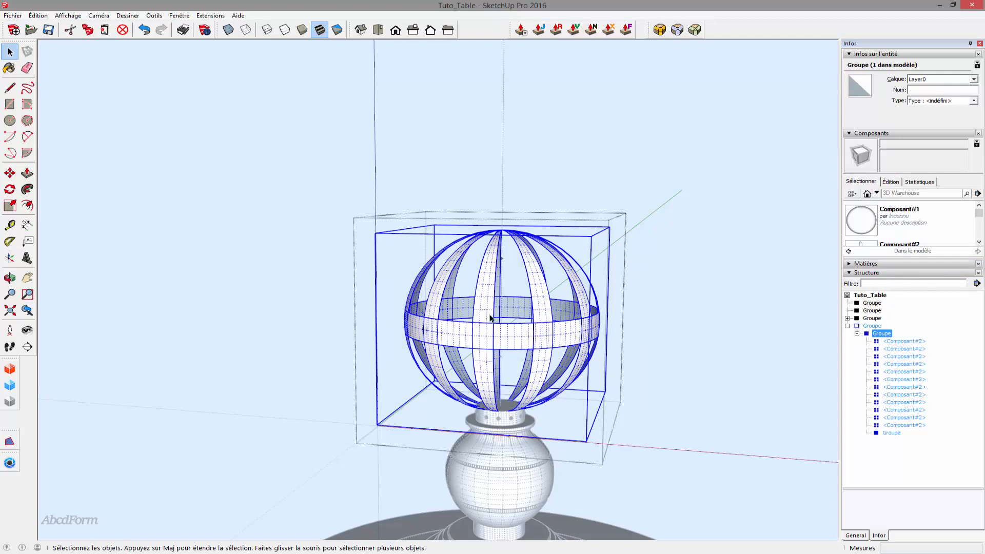
{"action": "left_click", "coordinate": [564, 180]}
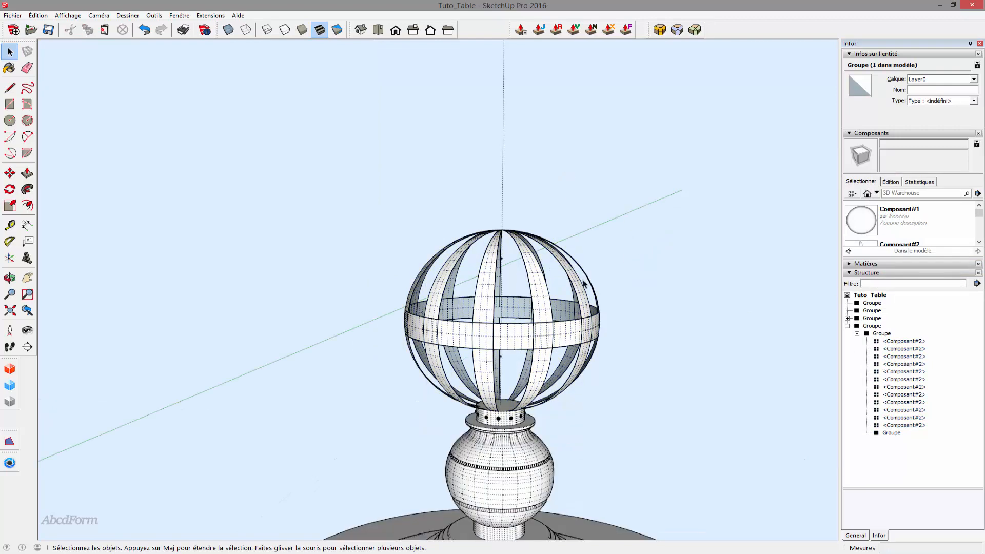
- Copy the perforated collar group below the sphere straight up along the vertical axis by about 246 cm, above the sphere
{"action": "middle_click_drag", "start_coordinate": [565, 180], "coordinate": [409, 376]}
{"action": "scroll", "coordinate": [552, 271], "scroll_direction": "up", "scroll_amount": 2}
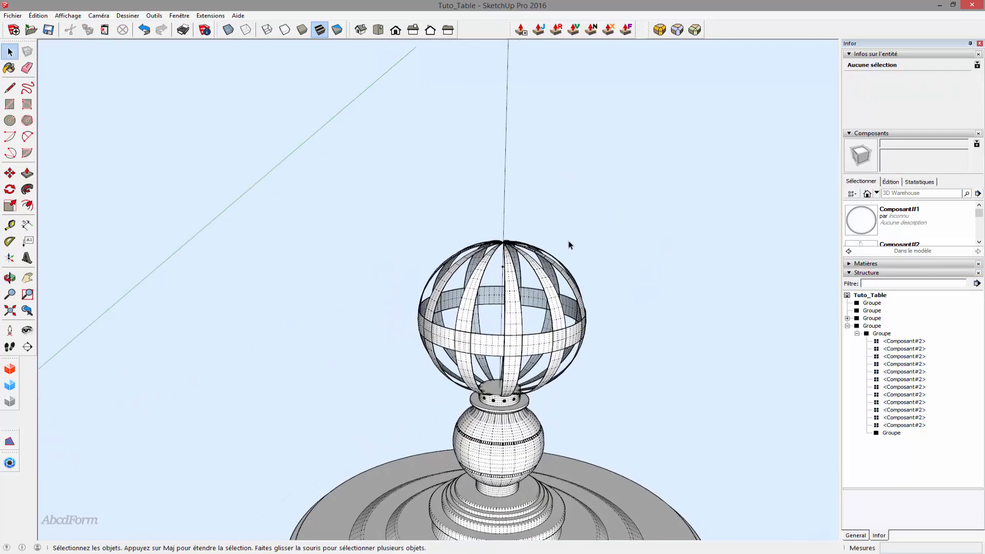
{"action": "middle_click_drag", "start_coordinate": [569, 241], "coordinate": [517, 272]}
{"action": "left_click", "coordinate": [496, 405]}
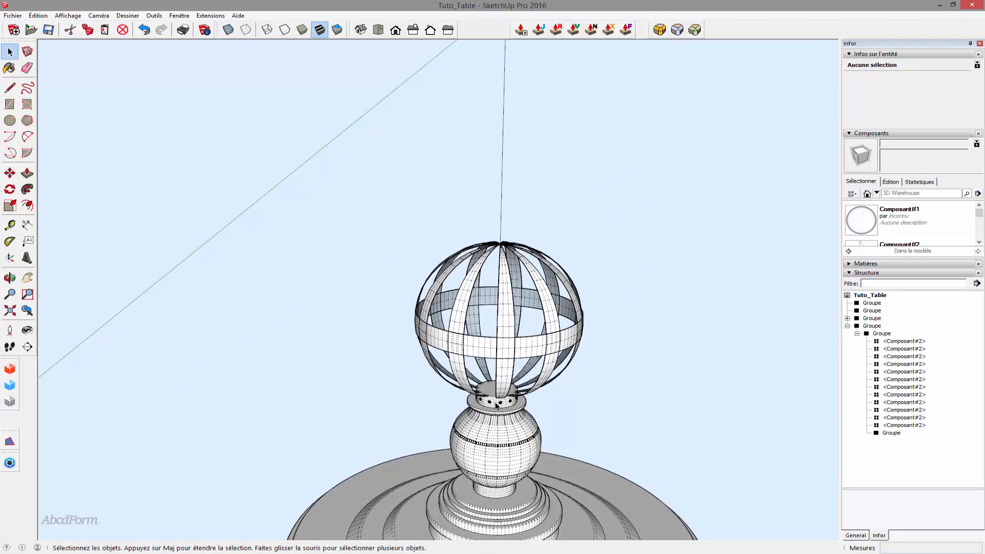
{"action": "middle_click_drag", "start_coordinate": [513, 410], "coordinate": [515, 403]}
{"action": "left_click", "coordinate": [515, 403]}
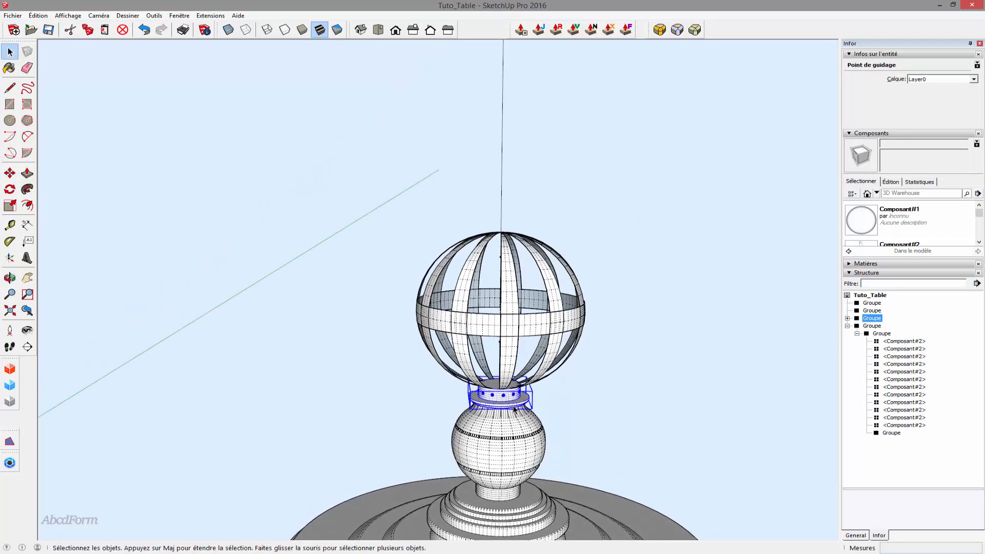
{"action": "scroll", "coordinate": [521, 400], "scroll_direction": "up", "scroll_amount": 2}
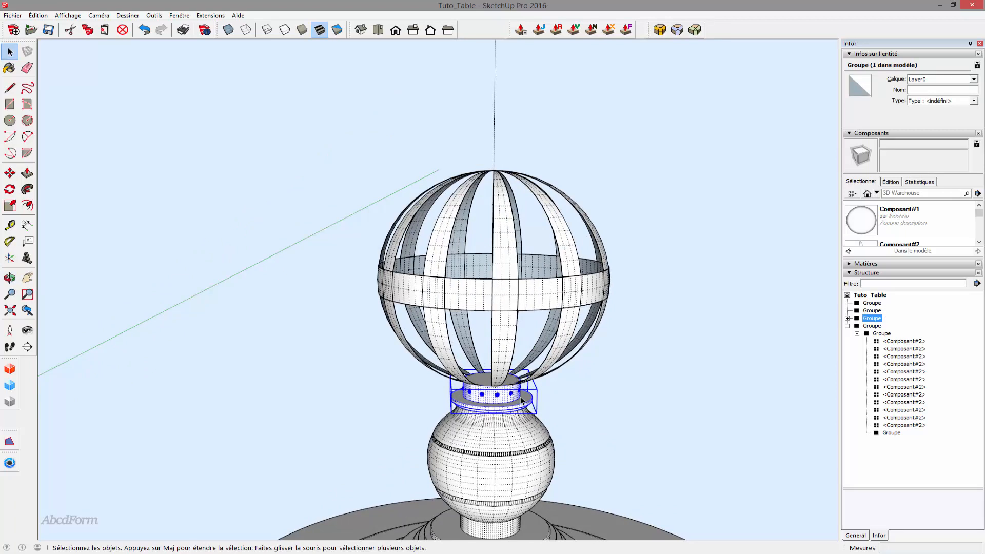
{"action": "key", "text": "m"}
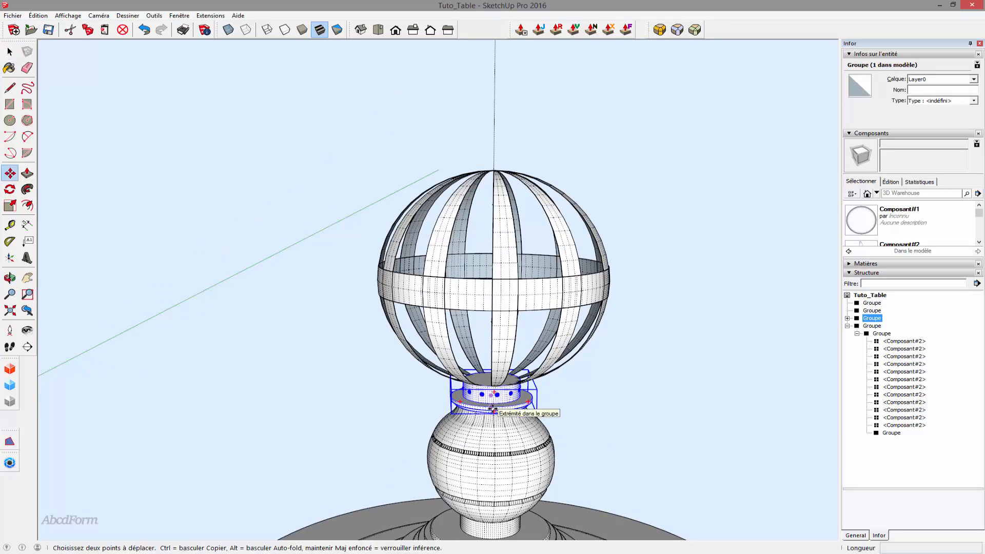
{"action": "key", "text": "ctrl"}
{"action": "left_click", "coordinate": [492, 409]}
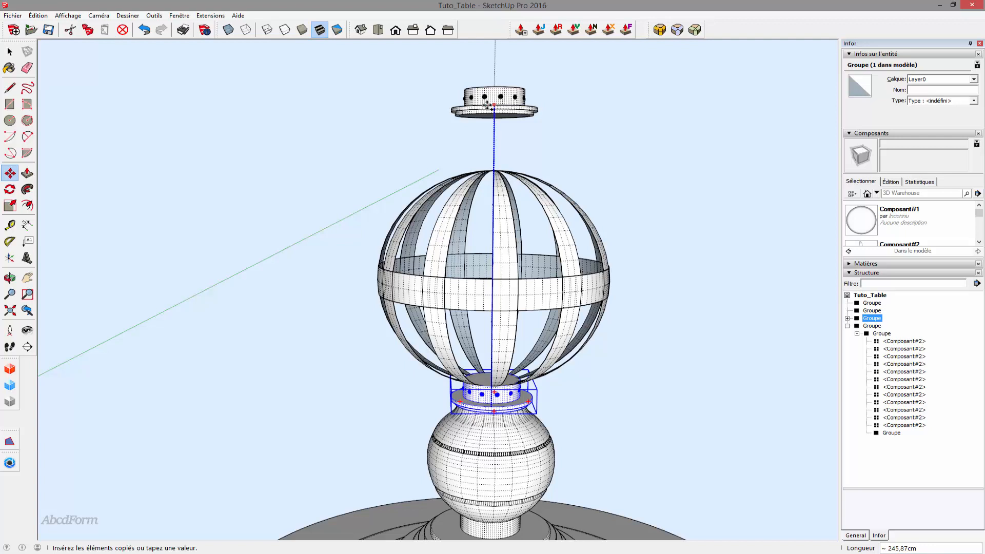
- Flip the collar copy above the sphere upside down by scaling it along the blue axis by -1
{"action": "scroll", "coordinate": [444, 139], "scroll_direction": "down", "scroll_amount": 2}
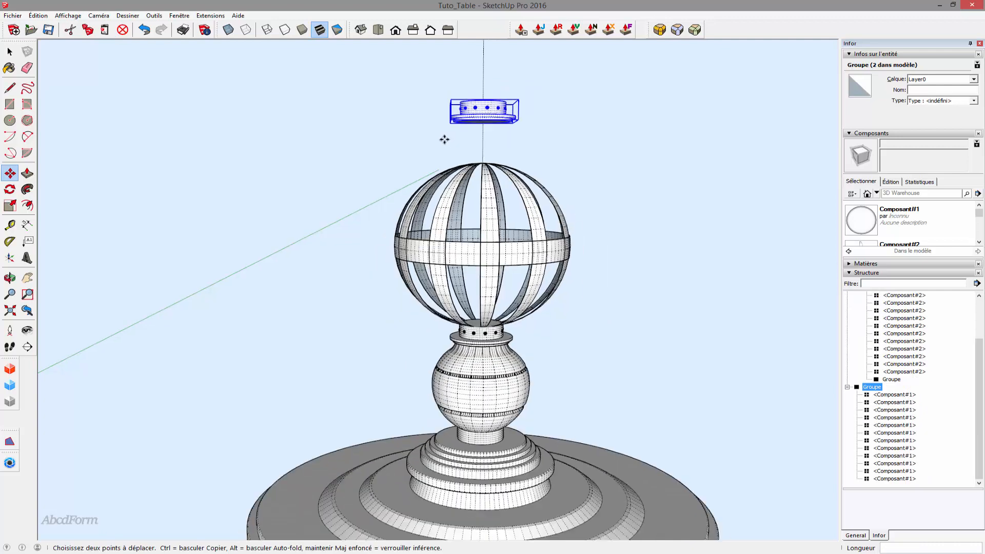
{"action": "middle_click_drag", "start_coordinate": [416, 154], "coordinate": [381, 274], "text": "shift"}
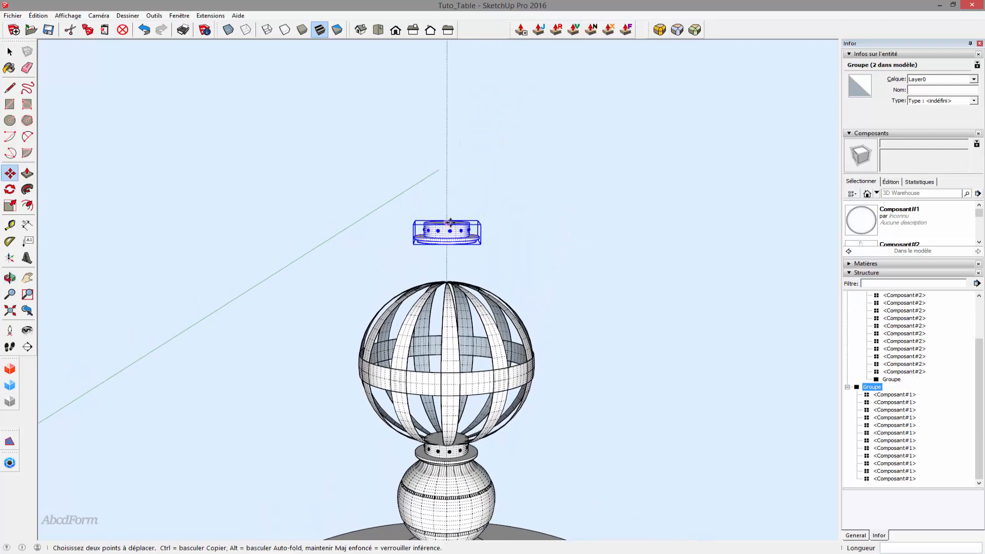
{"action": "key", "text": "s"}
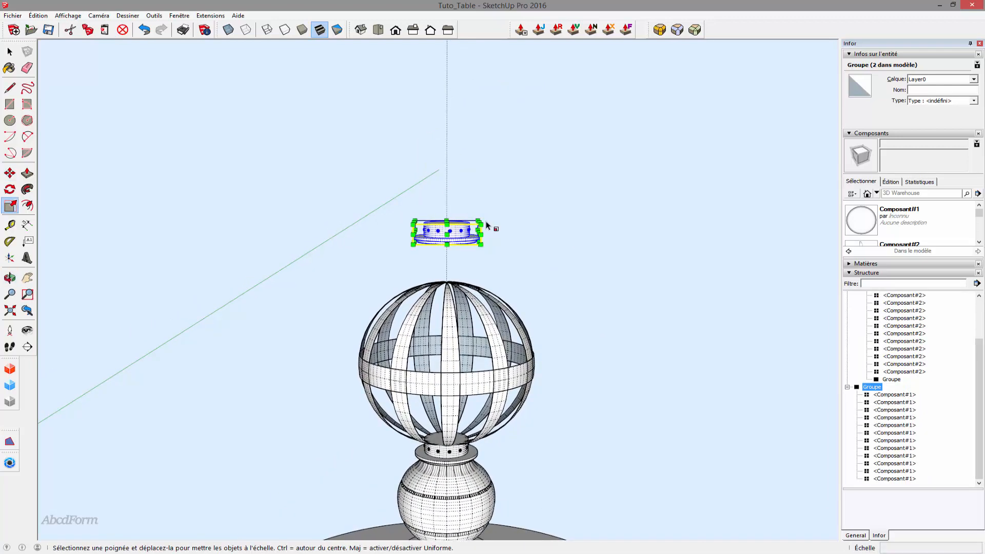
{"action": "middle_click_drag", "start_coordinate": [442, 206], "coordinate": [446, 230]}
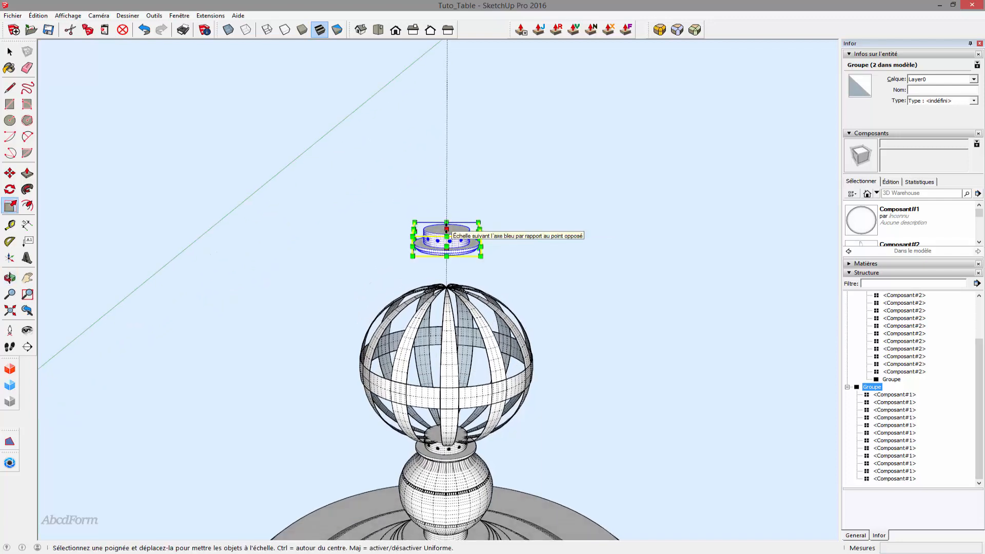
{"action": "scroll", "coordinate": [447, 229], "scroll_direction": "up", "scroll_amount": 4}
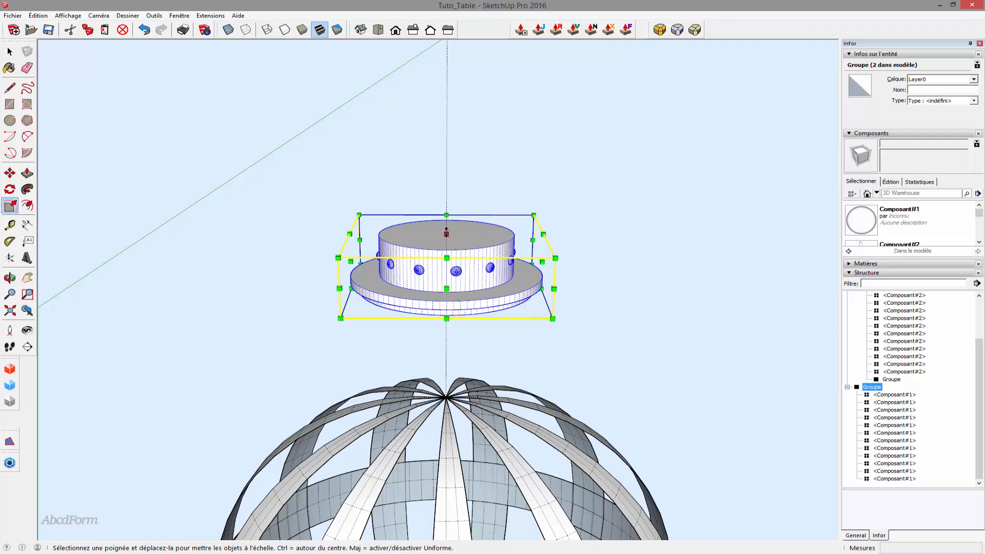
{"action": "left_click_drag", "start_coordinate": [446, 234], "coordinate": [455, 341]}
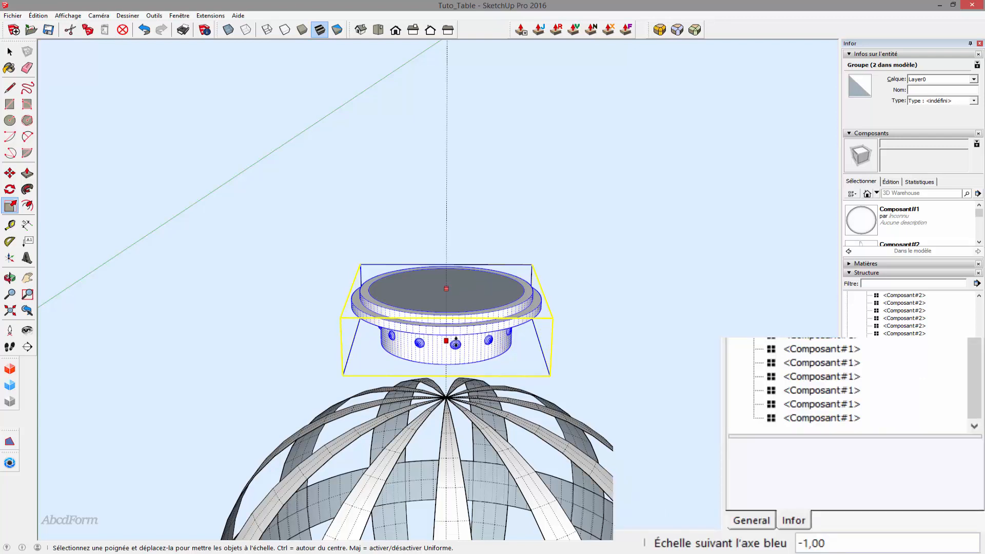
{"action": "left_click", "coordinate": [457, 346]}
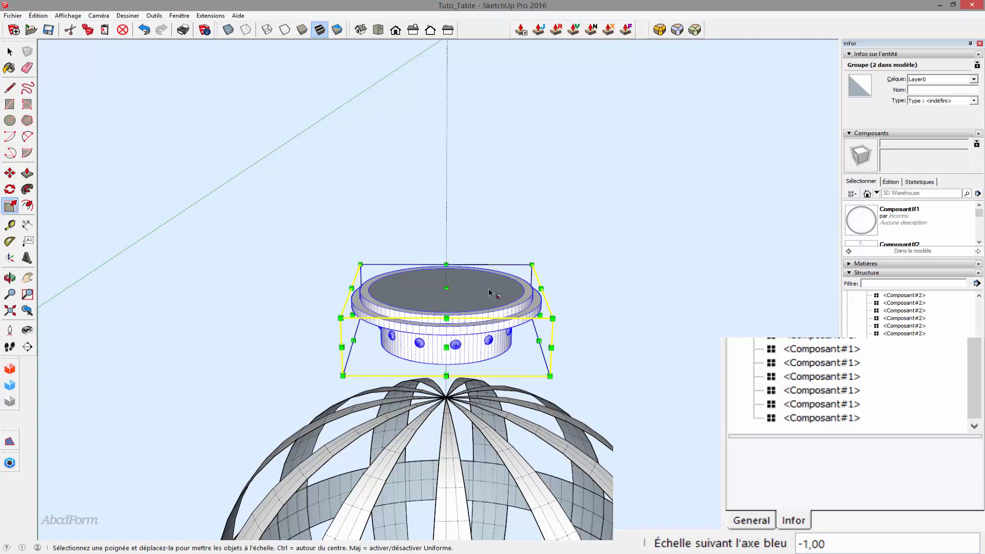
{"action": "middle_click_drag", "start_coordinate": [471, 234], "coordinate": [466, 179]}
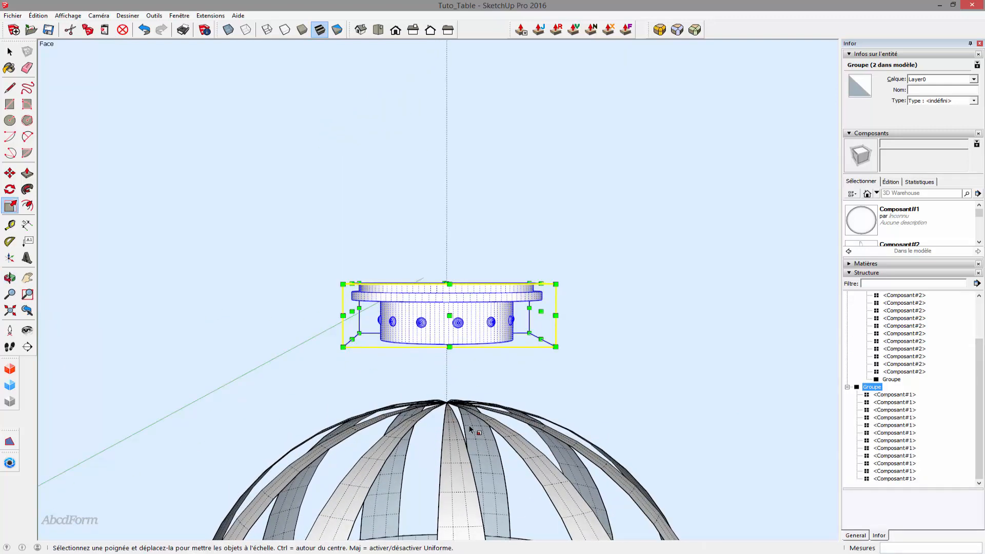
- Move the flipped collar straight down along the vertical axis by about 25 cm, onto the sphere's upper end
{"action": "middle_click_drag", "start_coordinate": [469, 428], "coordinate": [459, 352]}
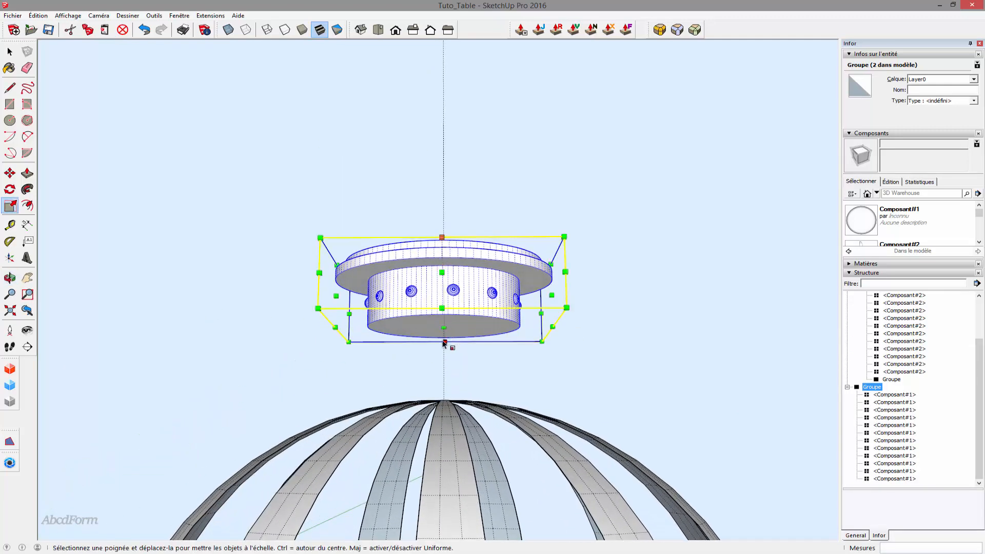
{"action": "scroll", "coordinate": [444, 342], "scroll_direction": "up", "scroll_amount": 1}
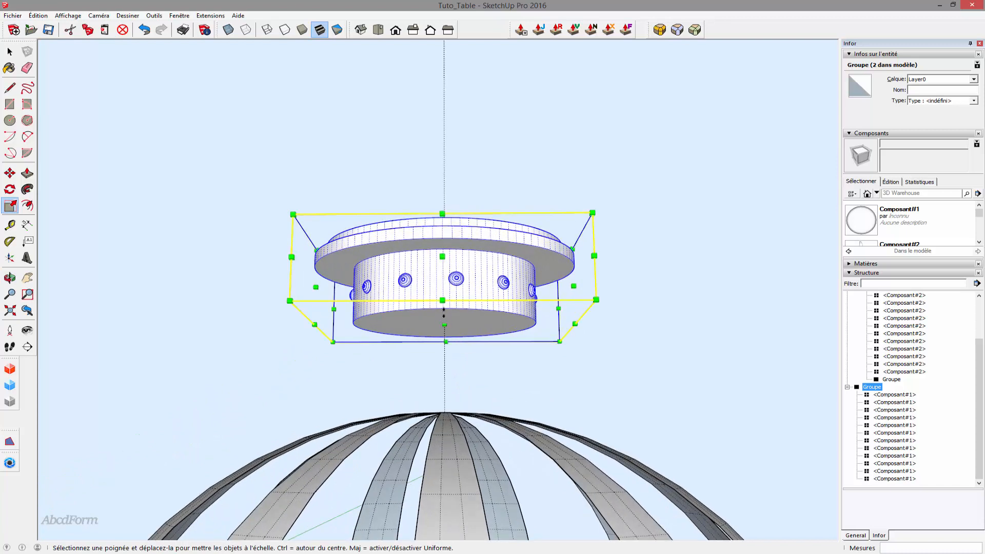
{"action": "key", "text": "m"}
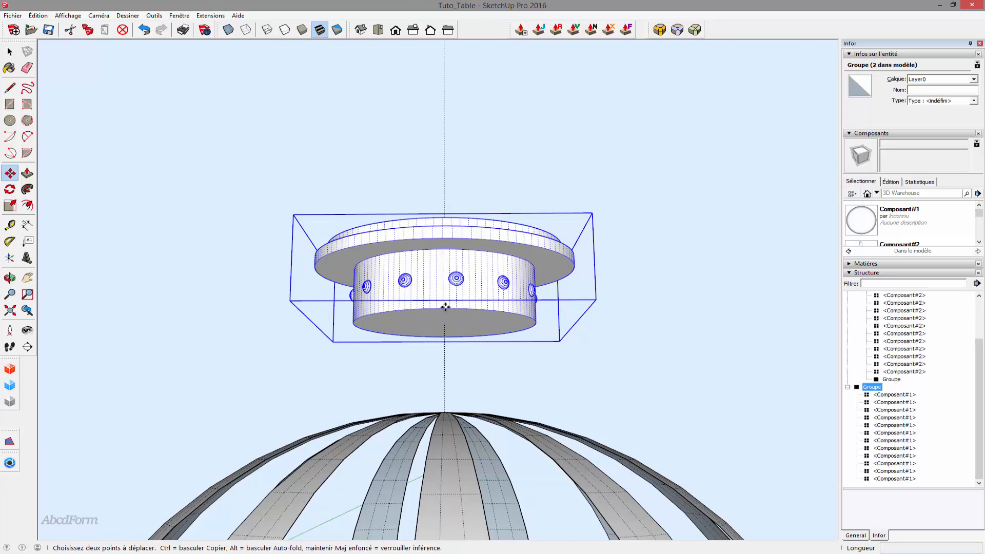
{"action": "left_click", "coordinate": [446, 307]}
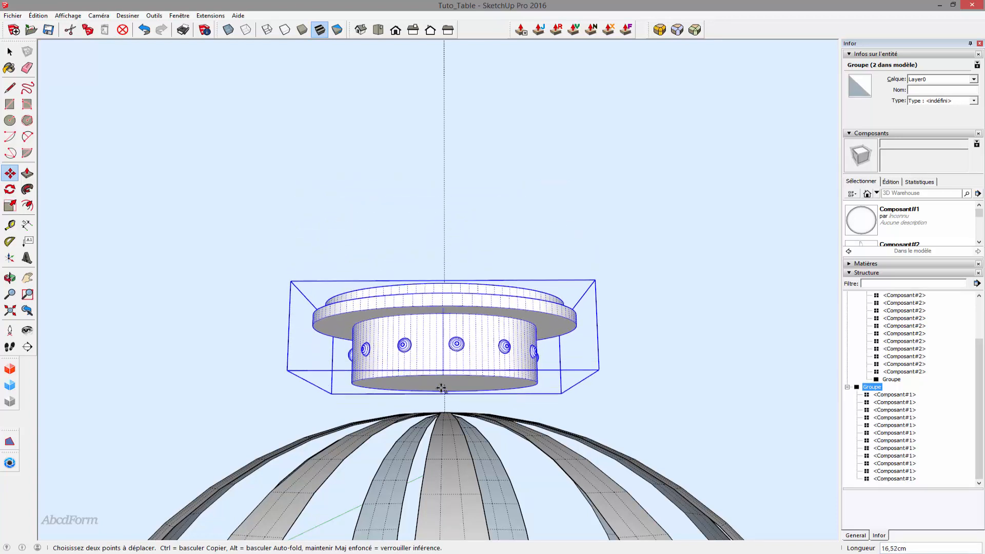
{"action": "scroll", "coordinate": [449, 430], "scroll_direction": "up", "scroll_amount": 4}
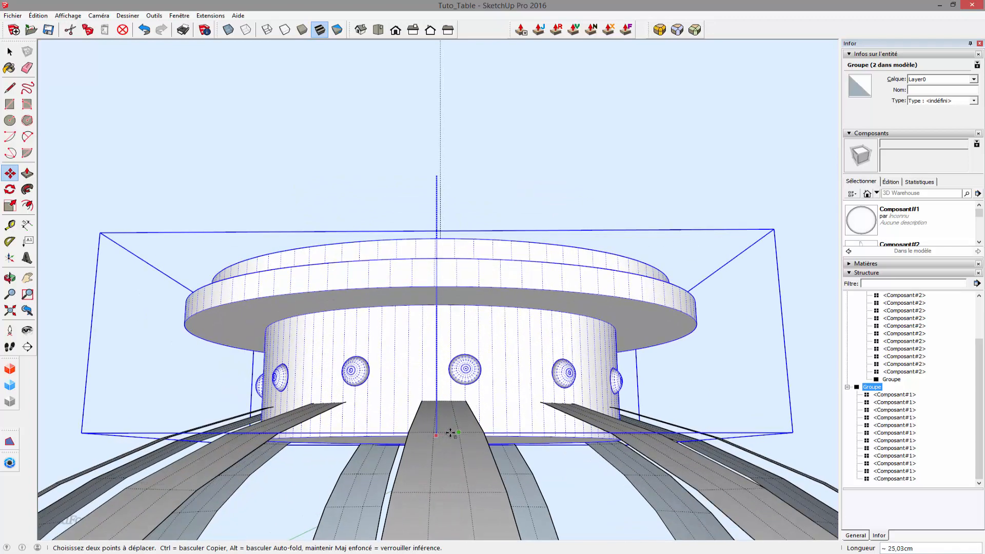
{"action": "left_click", "coordinate": [452, 418]}
- Fine-tune the flipped collar's height along the vertical axis so its lower rim meets the sphere's strips, and clear the selection
{"action": "middle_click_drag", "start_coordinate": [451, 422], "coordinate": [436, 380]}
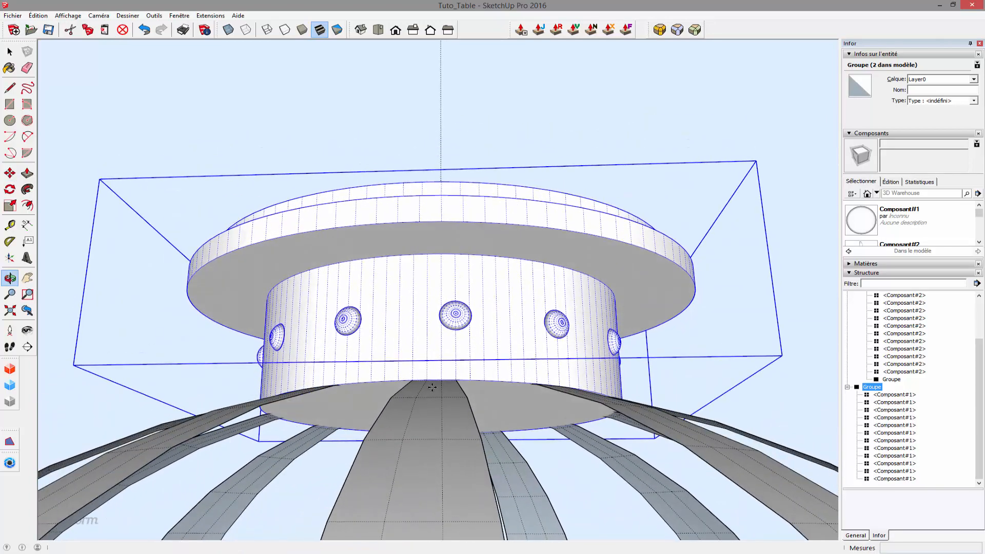
{"action": "scroll", "coordinate": [438, 380], "scroll_direction": "up", "scroll_amount": 3}
{"action": "scroll", "coordinate": [438, 381], "scroll_direction": "up", "scroll_amount": 2}
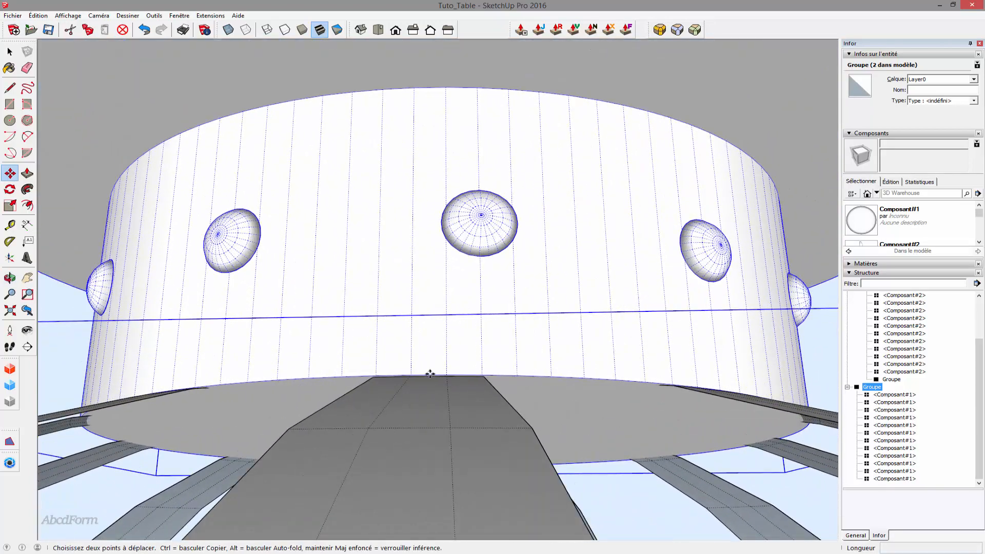
{"action": "left_click", "coordinate": [430, 377]}
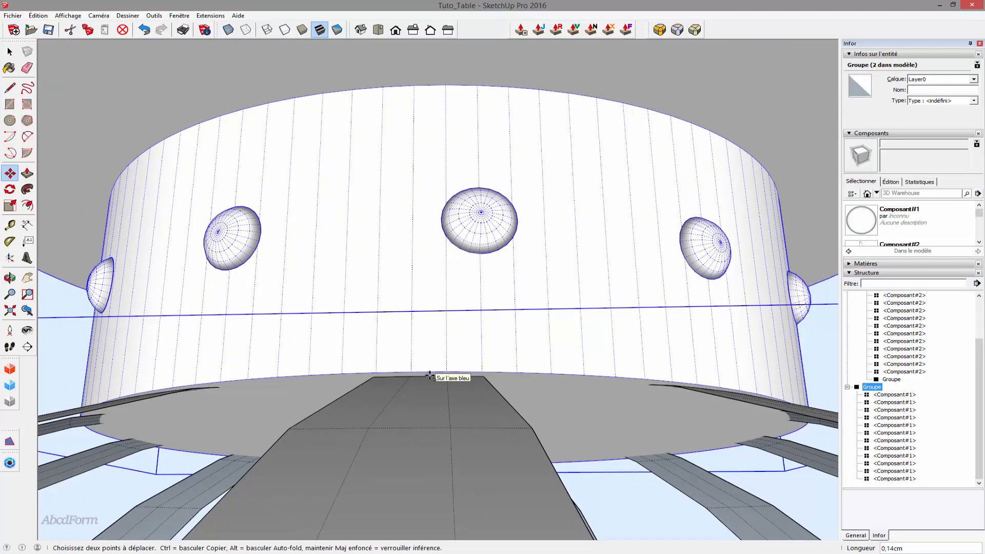
{"action": "scroll", "coordinate": [430, 378], "scroll_direction": "up", "scroll_amount": 5}
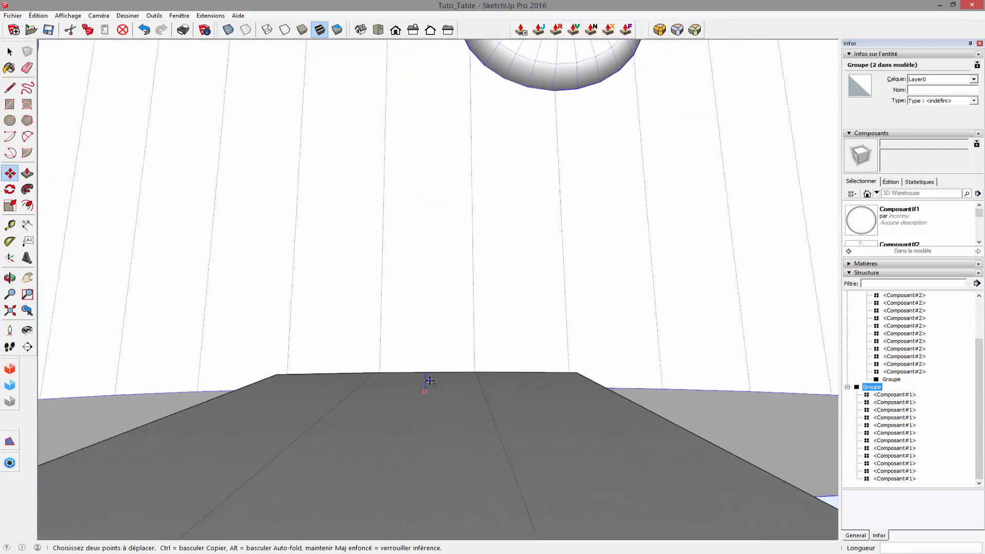
{"action": "scroll", "coordinate": [430, 379], "scroll_direction": "up", "scroll_amount": 4}
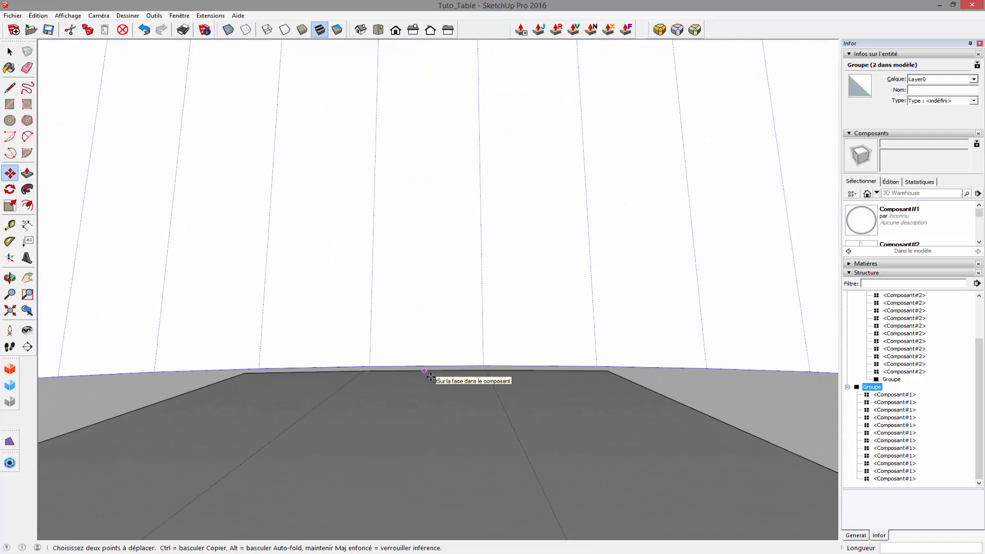
{"action": "scroll", "coordinate": [427, 359], "scroll_direction": "up", "scroll_amount": 4}
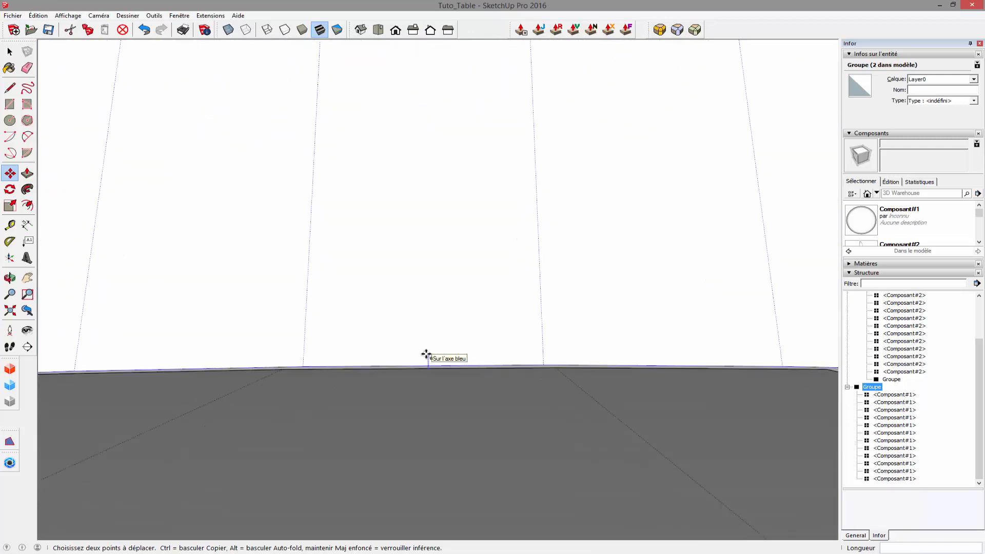
{"action": "scroll", "coordinate": [428, 359], "scroll_direction": "up", "scroll_amount": 3}
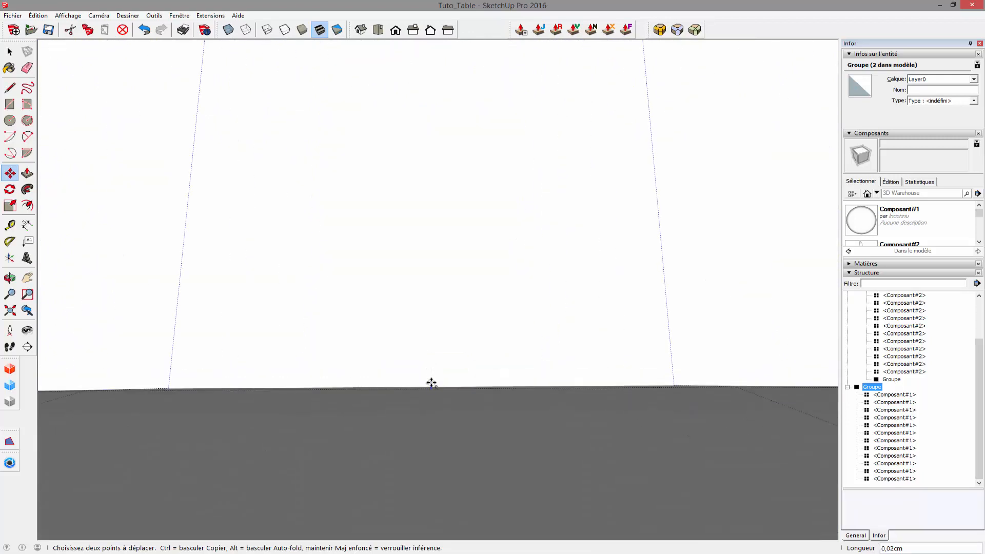
{"action": "scroll", "coordinate": [431, 386], "scroll_direction": "down", "scroll_amount": 3}
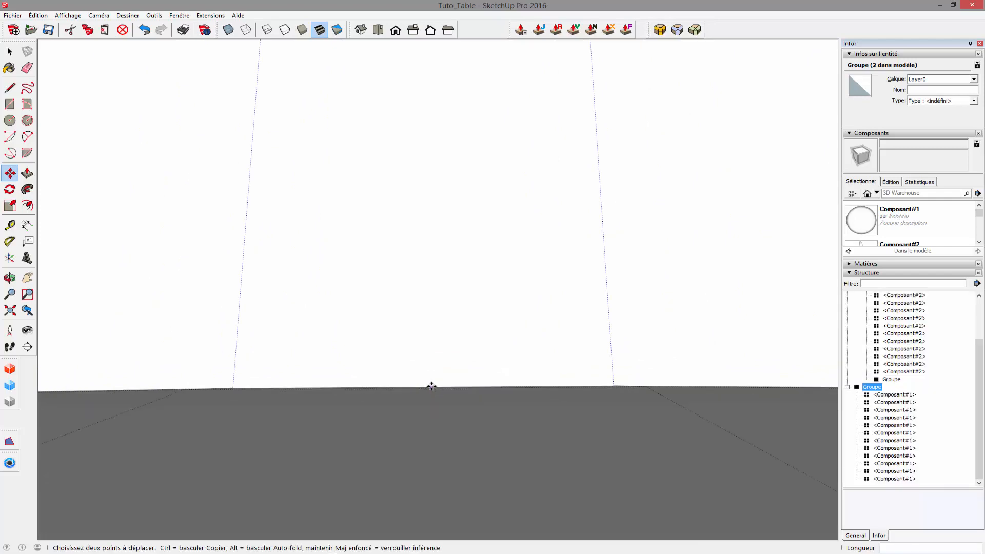
{"action": "scroll", "coordinate": [432, 386], "scroll_direction": "down", "scroll_amount": 10}
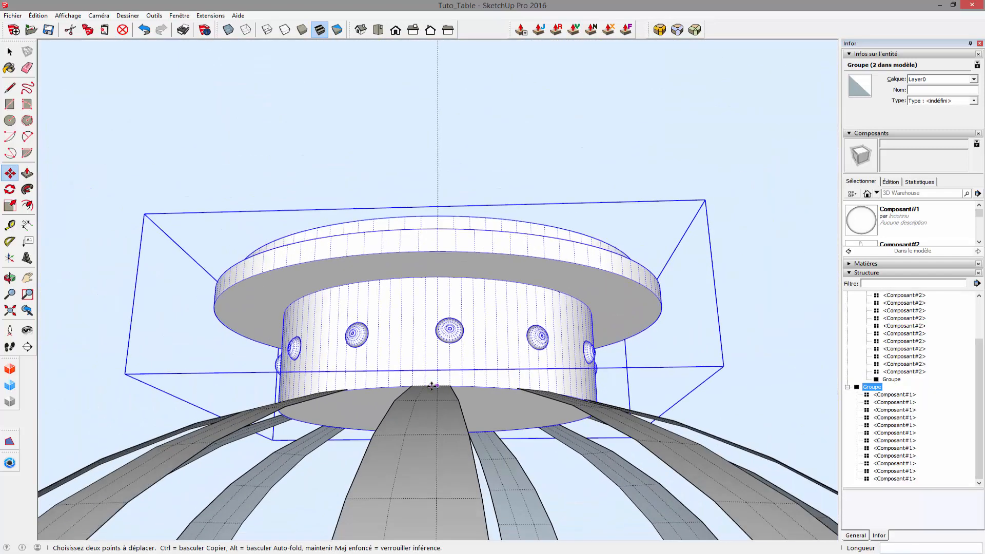
{"action": "key", "text": "space"}
{"action": "left_click", "coordinate": [331, 248]}
{"action": "scroll", "coordinate": [319, 356], "scroll_direction": "down", "scroll_amount": 8}
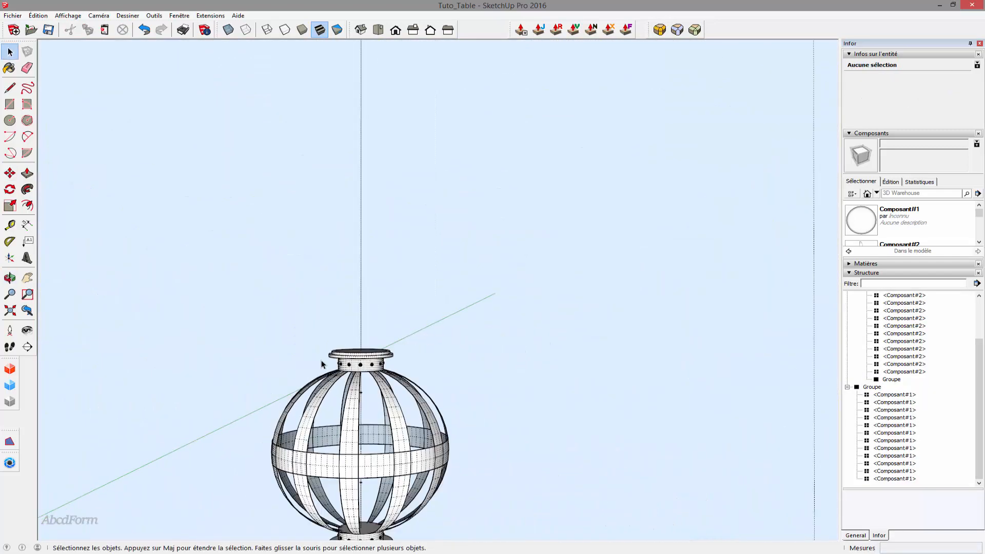
{"action": "middle_click_drag", "start_coordinate": [269, 361], "coordinate": [410, 399]}
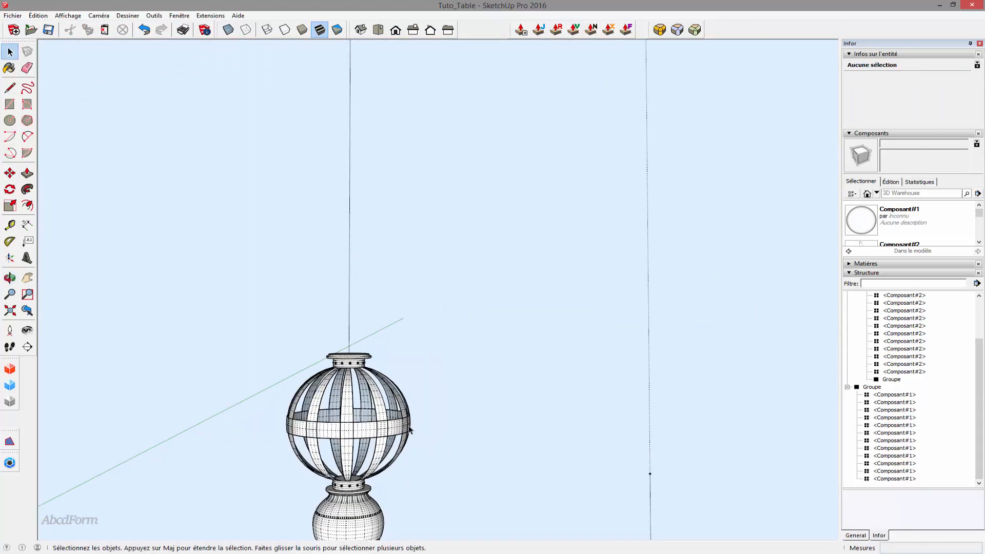